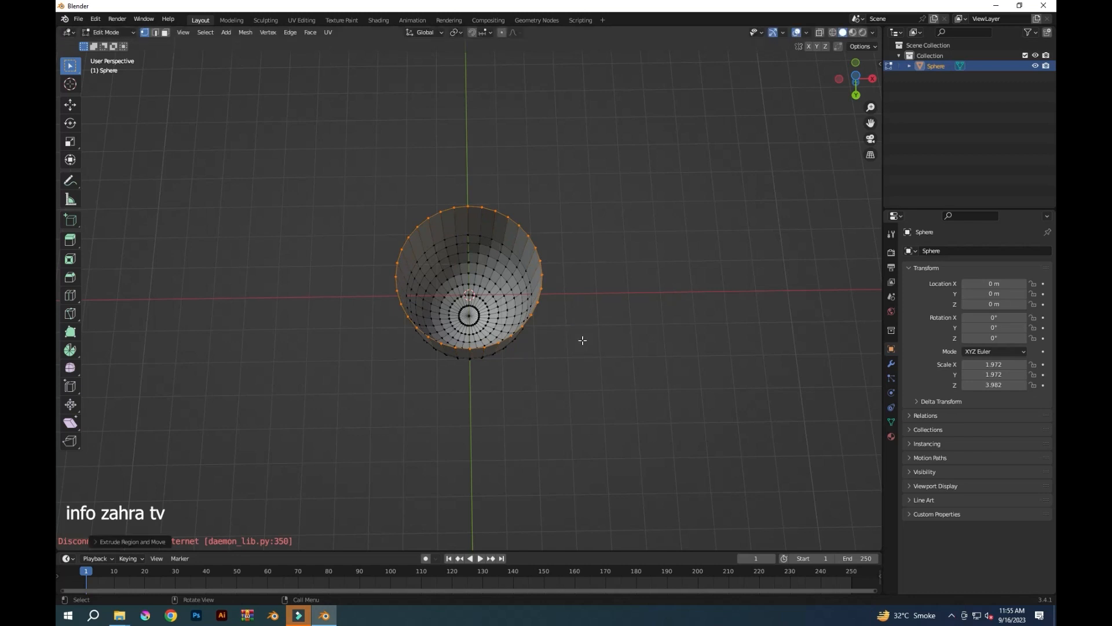
Scale the extruded bottom rim inward, then extrude and scale it again to leave only a small central opening
key("s")
left_click(535, 289)
key("e")
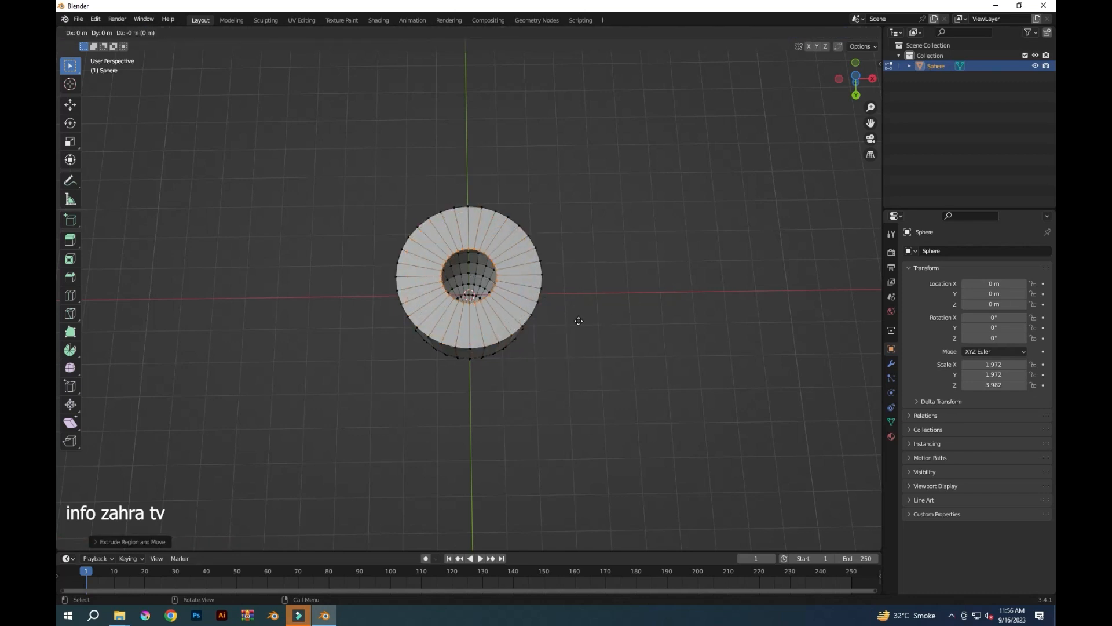
key("s")
left_click(508, 284)
Fill the small remaining hole at the centre of the sphere's bottom
key("ctrl+f")
left_click(549, 380)
middle_click_drag(650, 220, 660, 346)
left_click(482, 378)
Add a Subdivision Surface modifier to the sphere in Object Mode and return to Edit Mode
left_click(109, 33)
left_click(112, 46)
left_click(892, 364)
left_click(929, 251)
left_click(855, 438)
left_click(92, 33)
left_click(98, 55)
Try to bevel the edge loop around the body's bottom rim
middle_click_drag(638, 251, 641, 384)
left_click(479, 336, "alt")
key("ctrl+b")
scroll(619, 437, "up", 5)
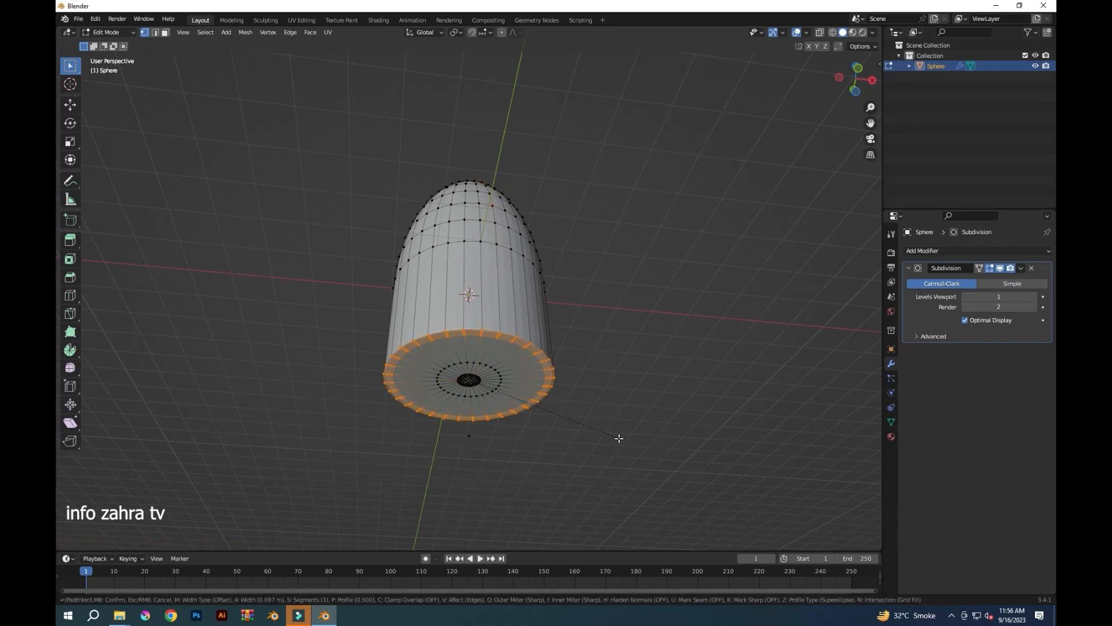
left_click(621, 453)
left_click(607, 325)
middle_click_drag(607, 322, 458, 412)
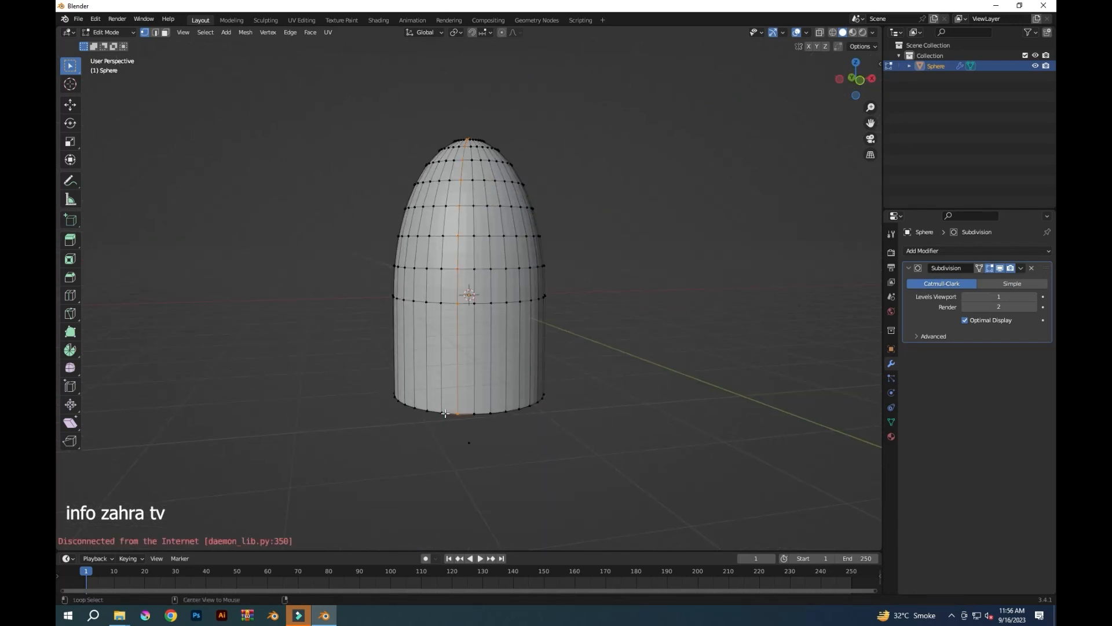
key("ctrl+b")
left_click(720, 469)
key("ctrl+z")
middle_click_drag(585, 432, 608, 390)
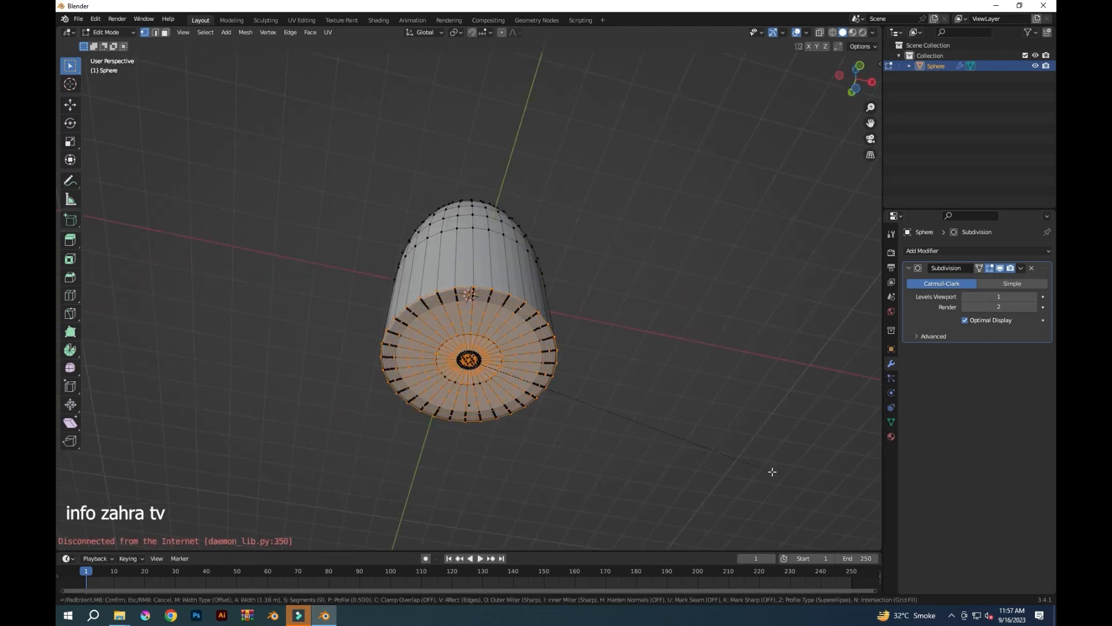
In front view, add a horizontal edge loop just above the body's bottom edge and bevel it
middle_click_drag(596, 301, 626, 355)
key("KP_1")
key("ctrl+r")
left_click(511, 398)
key("g")
key("z")
left_click(526, 430)
key("ctrl+b")
left_click(568, 417)
Try to bevel the horizontal edge loop around the middle of the body
left_click(498, 265)
left_click(470, 266, "alt")
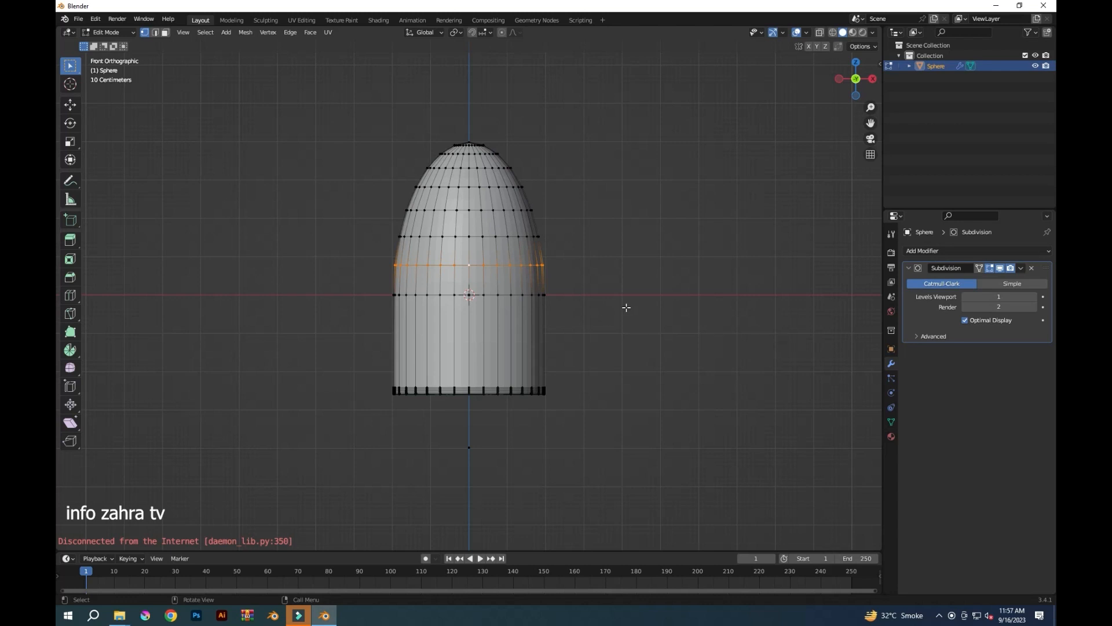
left_click(469, 294)
left_click(470, 294, "alt")
key("ctrl+b")
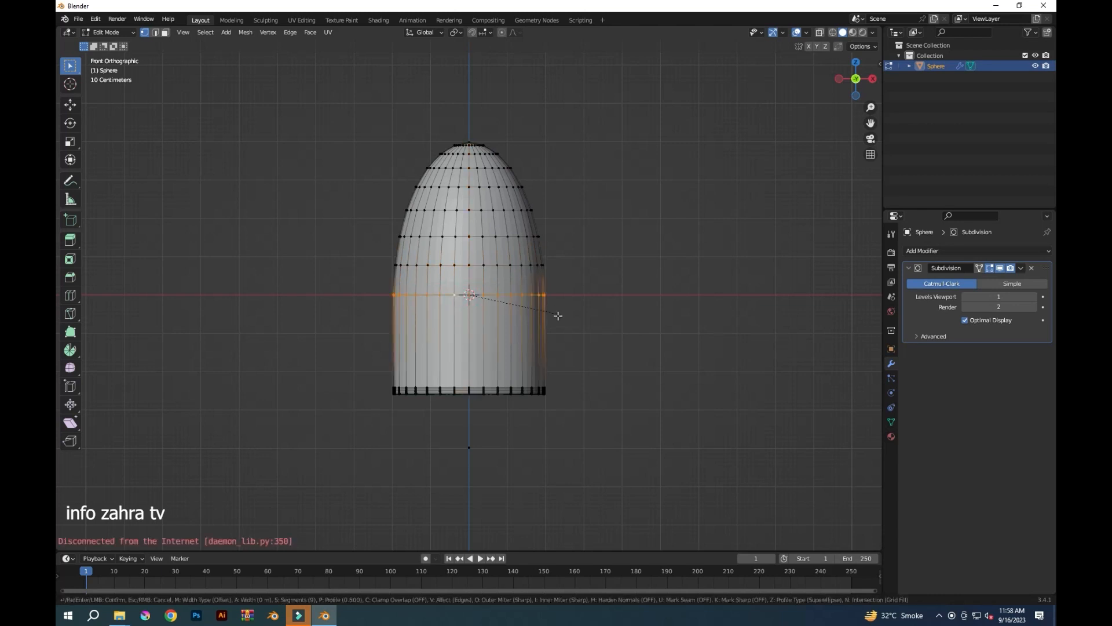
key("Escape")
scroll(556, 316, "up", 8)
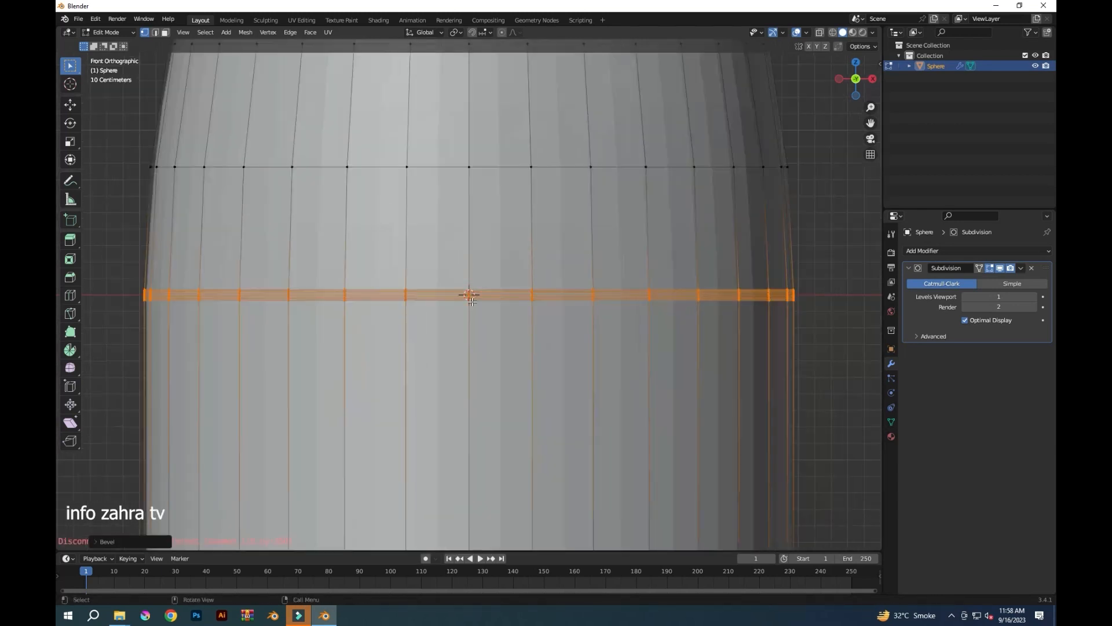
key("ctrl+b")
left_click(485, 301)
scroll(487, 301, "up", 15)
scroll(556, 313, "down", 20)
key("ctrl+b")
key("Escape")
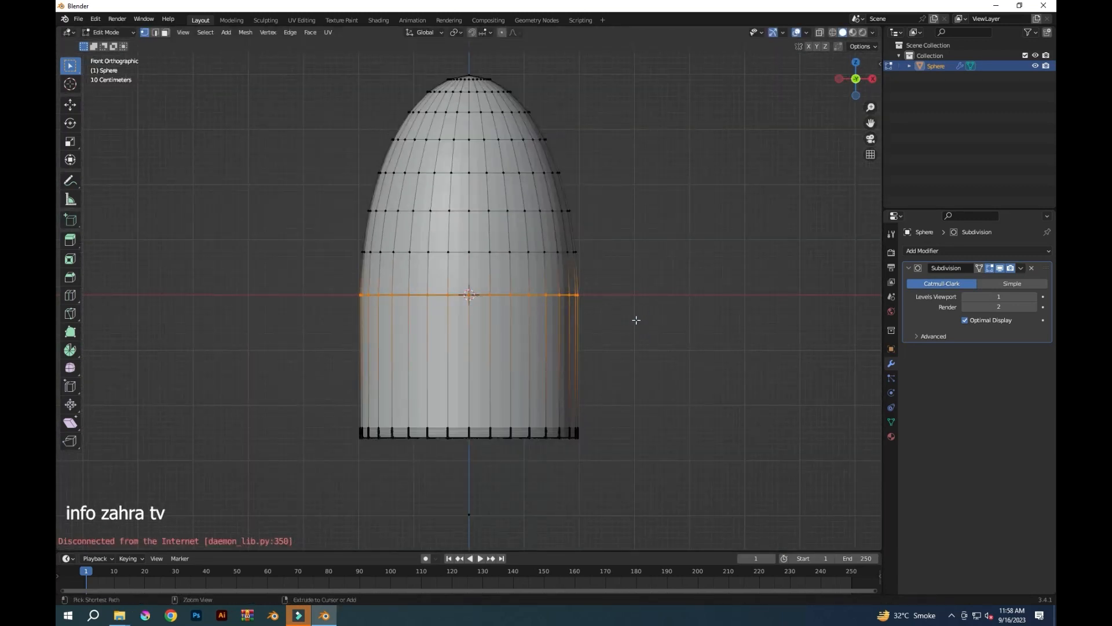
Add a loop cut above the body's middle edge loop and lower it along Z to sit close above that loop
key("ctrl+r")
left_click(568, 291)
key("g")
key("z")
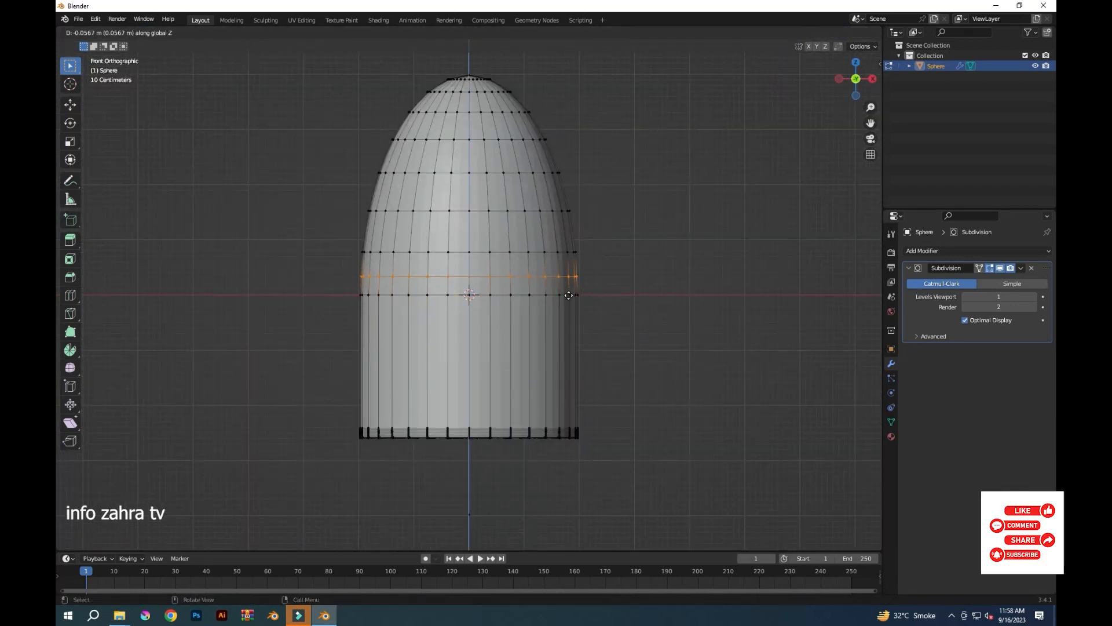
left_click(570, 309)
key("ctrl+b")
left_click(568, 284)
Add a second loop cut around the middle of the body and move it down along Z beside the first one
key("ctrl+r")
left_click(550, 273)
key("g")
key("z")
left_click(552, 290)
Select the central loop of the three closely spaced middle loops and scale it inward to form a groove
scroll(551, 289, "up", 6)
left_click(405, 288, "alt")
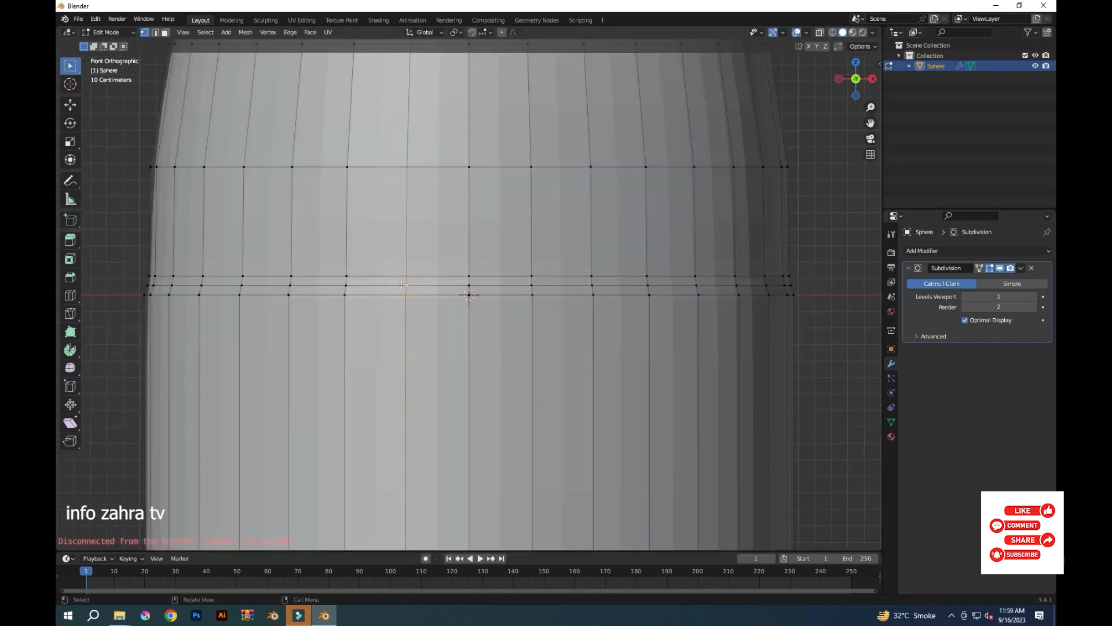
key("s")
left_click(758, 330)
scroll(497, 146, "down", 6)
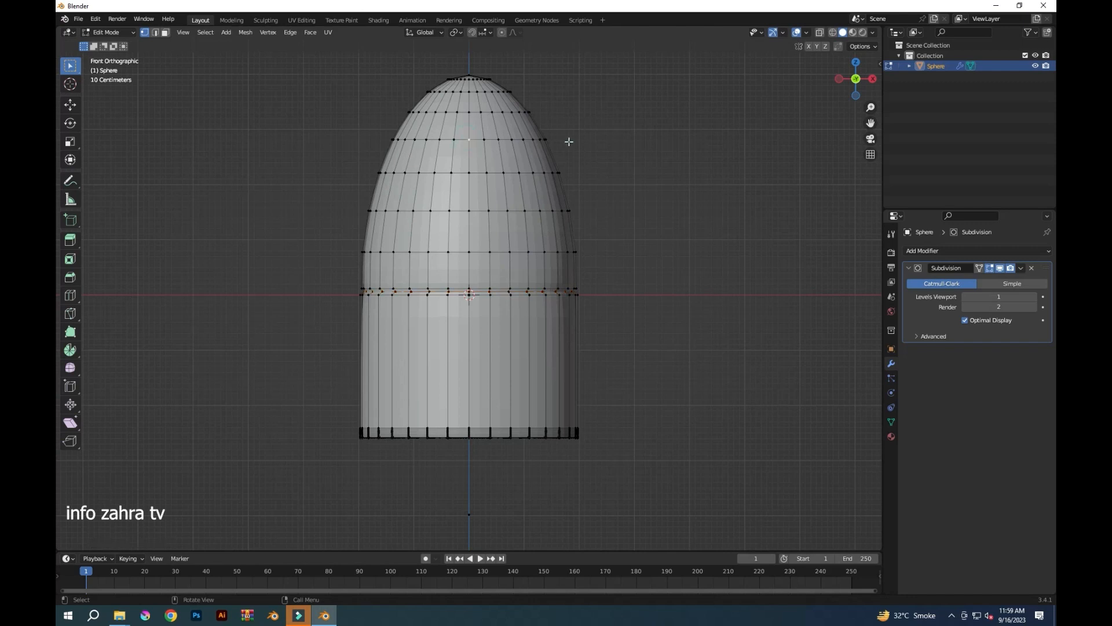
Try to add a loop cut in the upper dome and move it down along Z
key("ctrl+r")
left_click(546, 154)
key("g")
key("z")
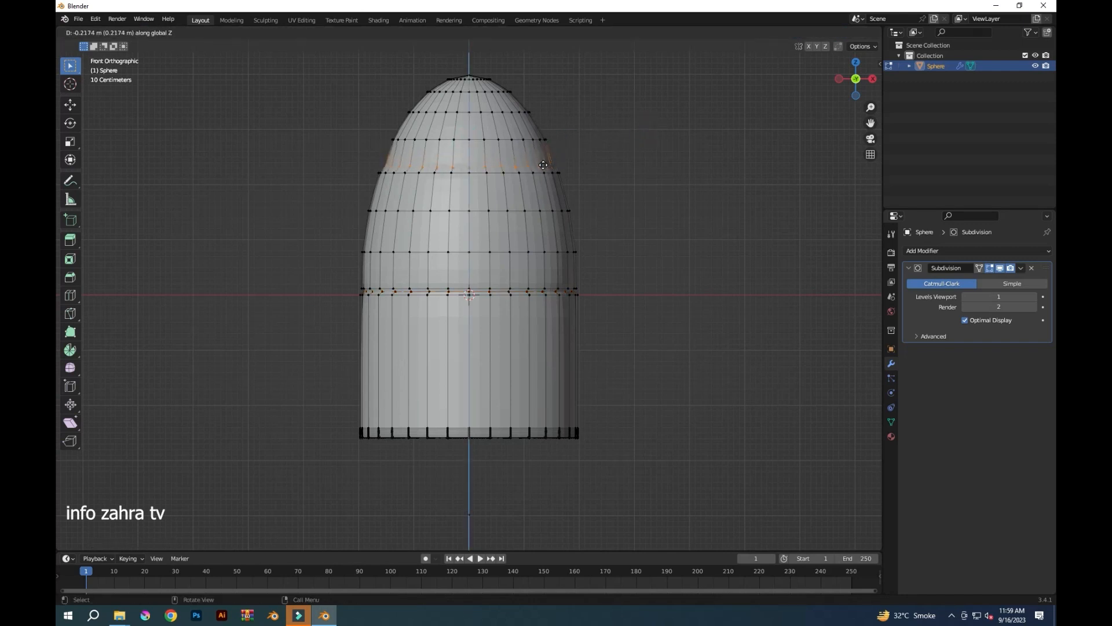
left_click(543, 165)
scroll(579, 149, "up", 3)
left_click(700, 115)
scroll(704, 115, "down", 3)
left_click_drag(871, 123, 881, 279)
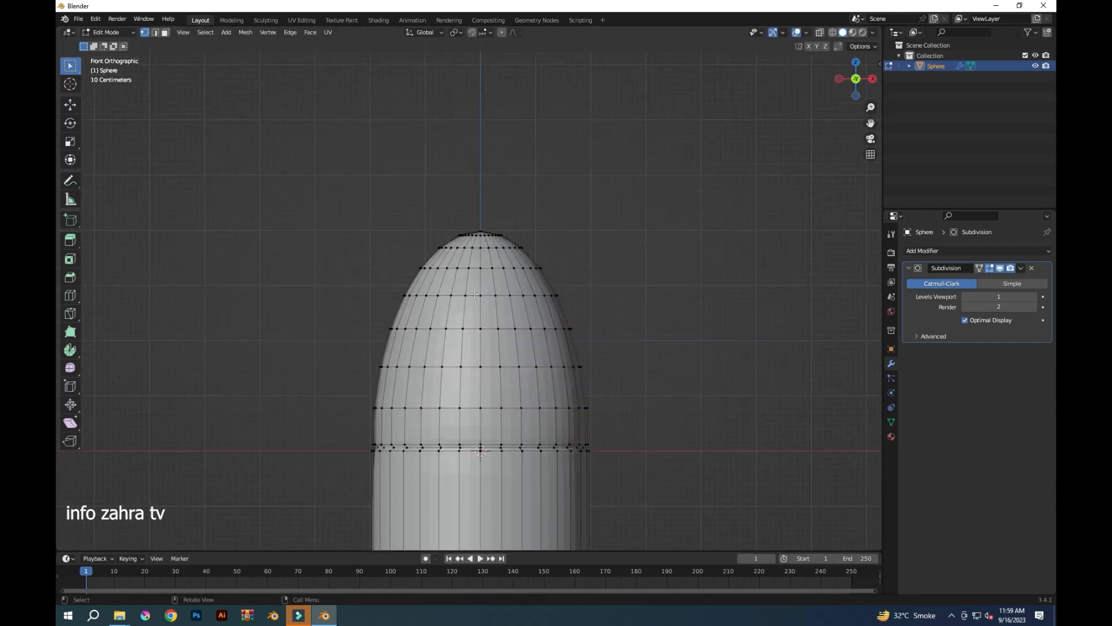
Add a loop cut in the upper dome and move it up along Z towards the existing loop above
key("ctrl+r")
double_click(563, 316)
key("g")
key("z")
left_click(564, 307)
Add another loop cut in the upper dome between the new loop and the one above, and move it up along Z
key("ctrl+r")
left_click(571, 300)
left_click(570, 300)
key("g")
key("z")
left_click(566, 294)
Select the new edge loops in the upper dome and scale them to form a seam below the rocket's nose
left_click(526, 304, "alt")
left_click(517, 304, "alt")
key("s")
left_click(589, 308)
left_click(530, 310)
left_click(525, 310, "alt")
key("s")
left_click(604, 324)
Save the file as "create a rocket in blender.blend" in the BLENDER MATERIAL folder
scroll(605, 323, "down", 4)
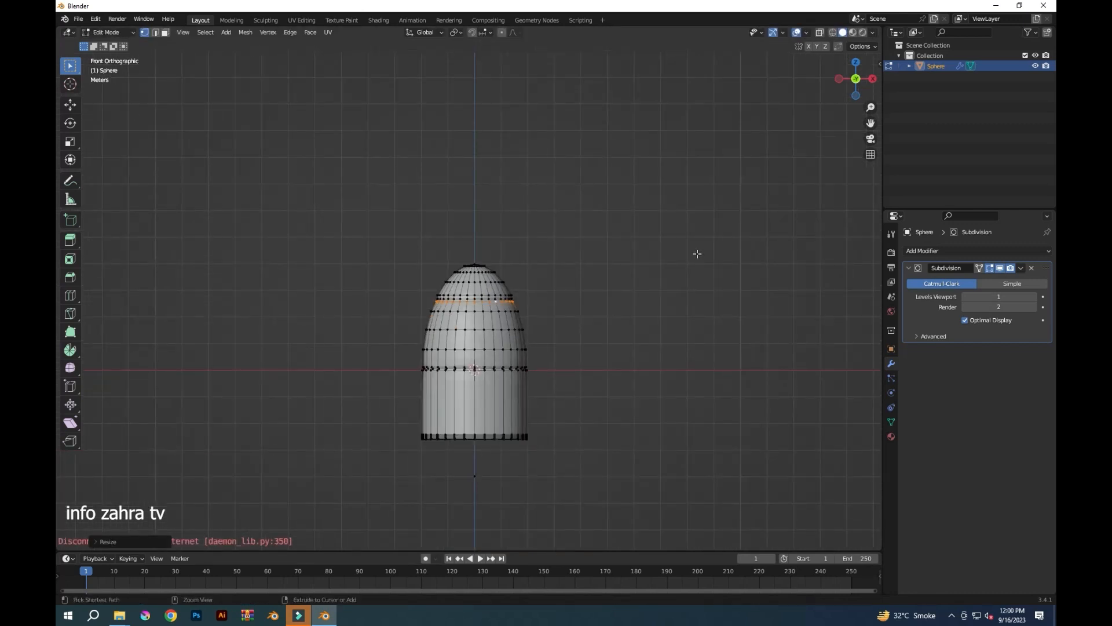
key("ctrl+s")
left_click(521, 448)
type("create a r")
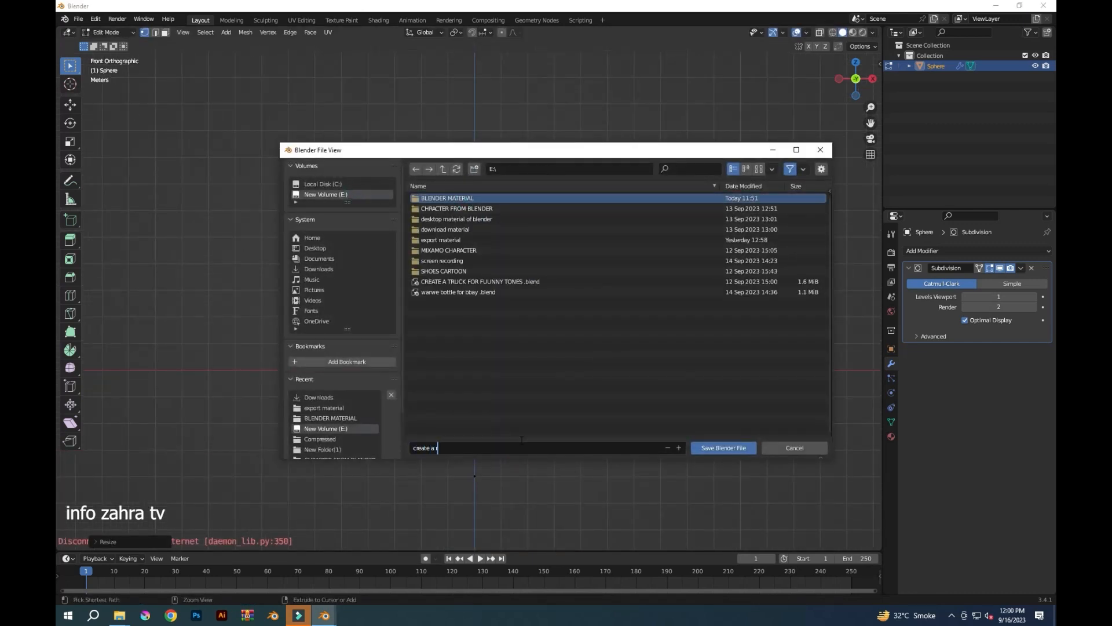
left_click(724, 447)
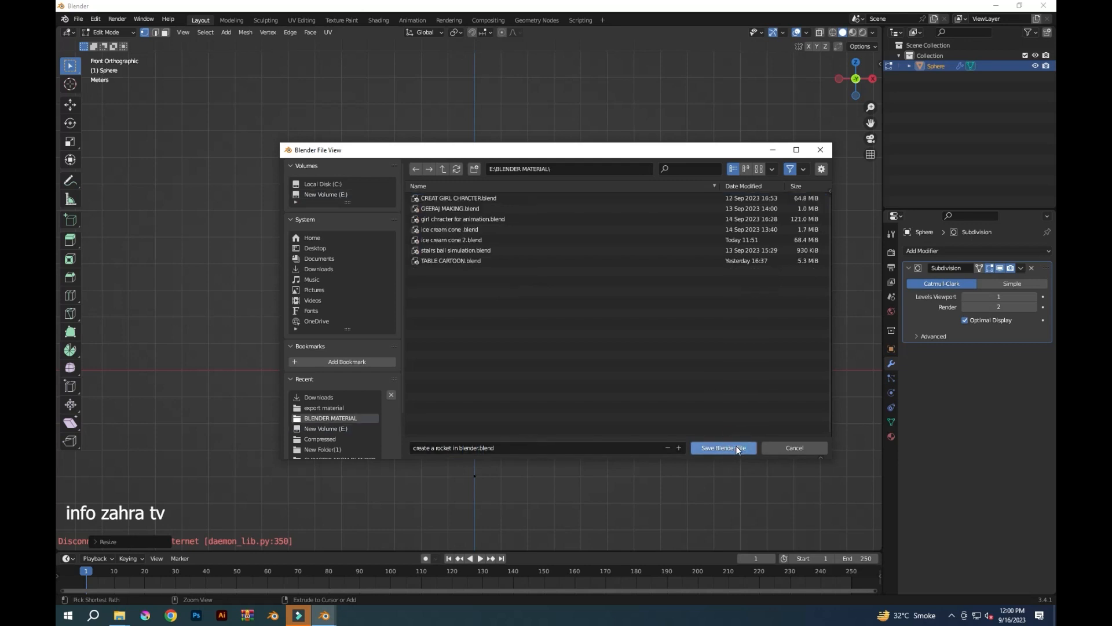
left_click(736, 446)
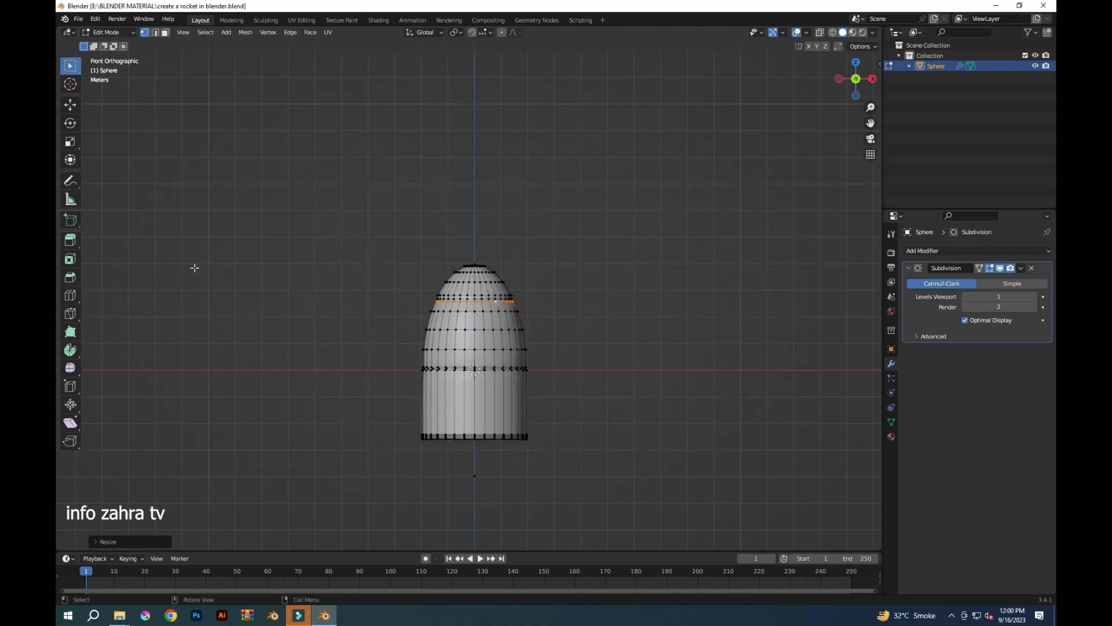
Add a Bevel modifier to the sphere in Object Mode and place it above the Subdivision modifier
key("Tab")
left_click(951, 250)
left_click(858, 296)
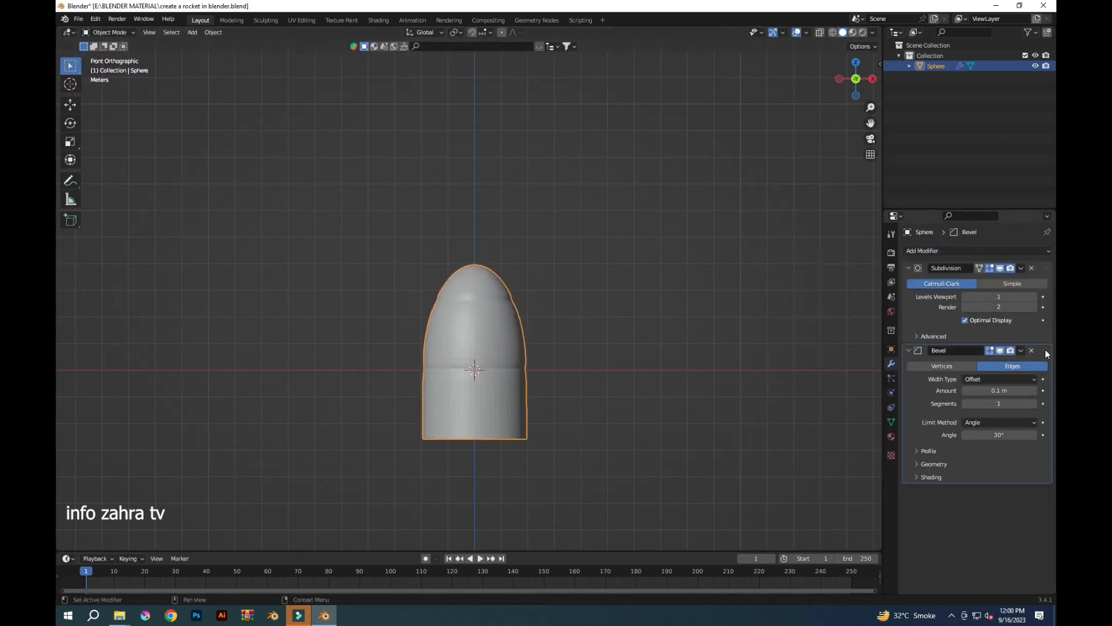
left_click_drag(1046, 350, 1038, 259)
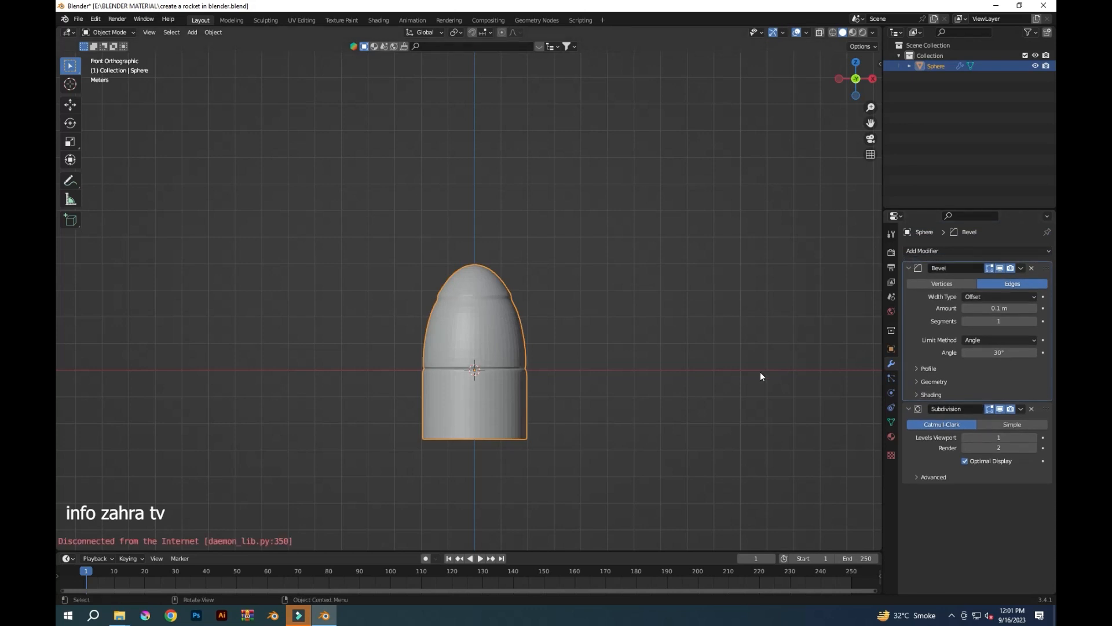
Apply the rocket body's object transform and deselect the body
scroll(761, 376, "up", 4)
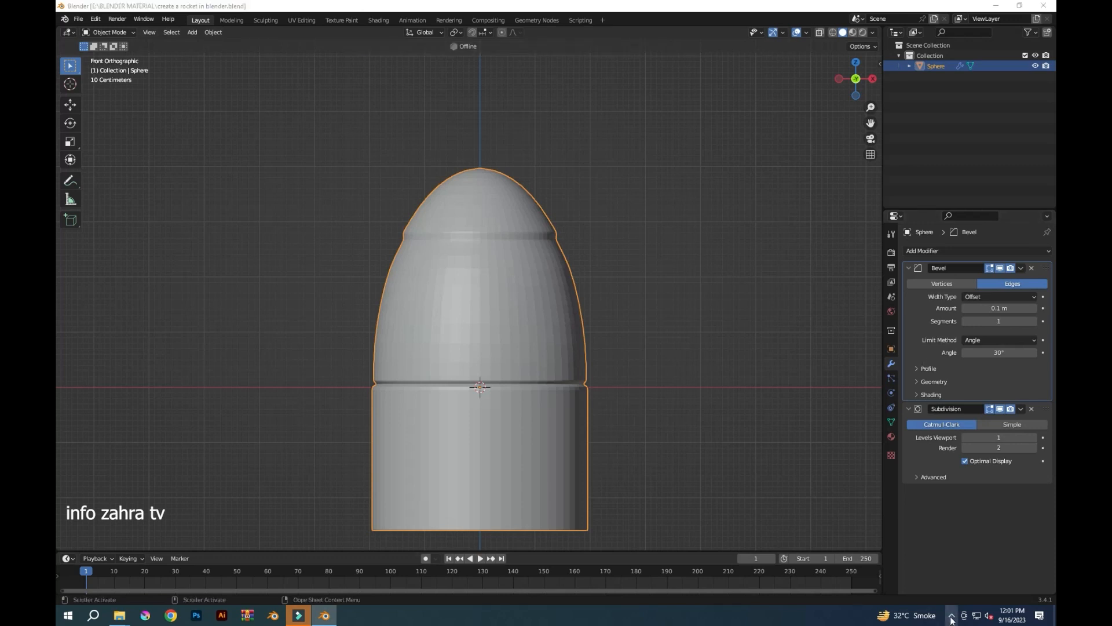
scroll(442, 355, "down", 3)
key("ctrl+a")
left_click(653, 463)
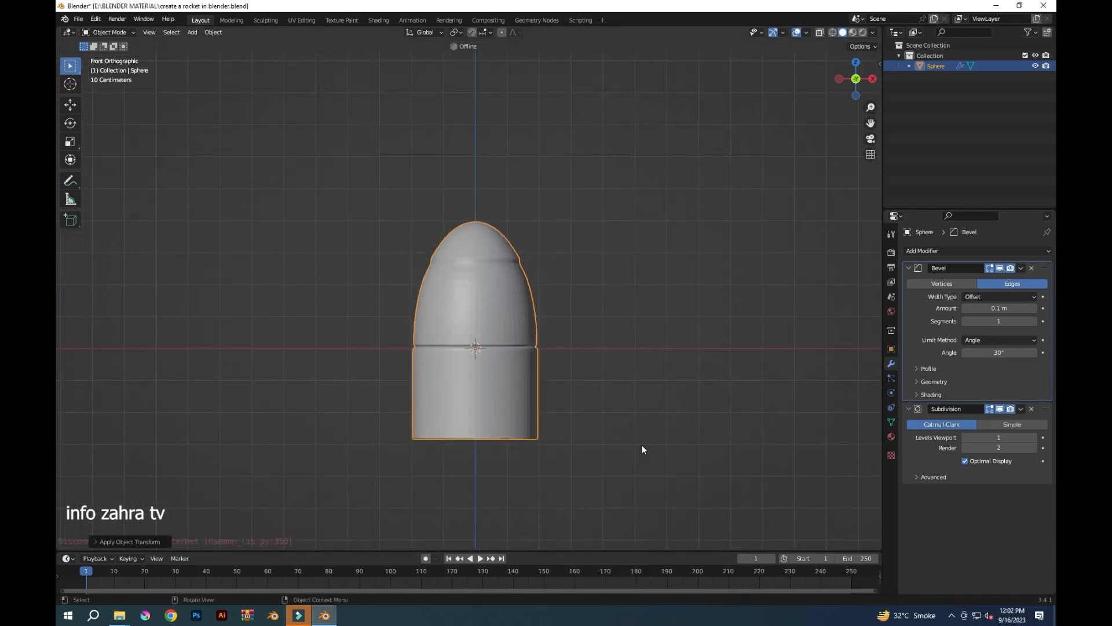
left_click(595, 409)
key("ctrl+a")
key("Escape")
Add a cylinder mesh and move it down to the underside of the rocket body
key("shift+a")
mouse_move(567, 366)
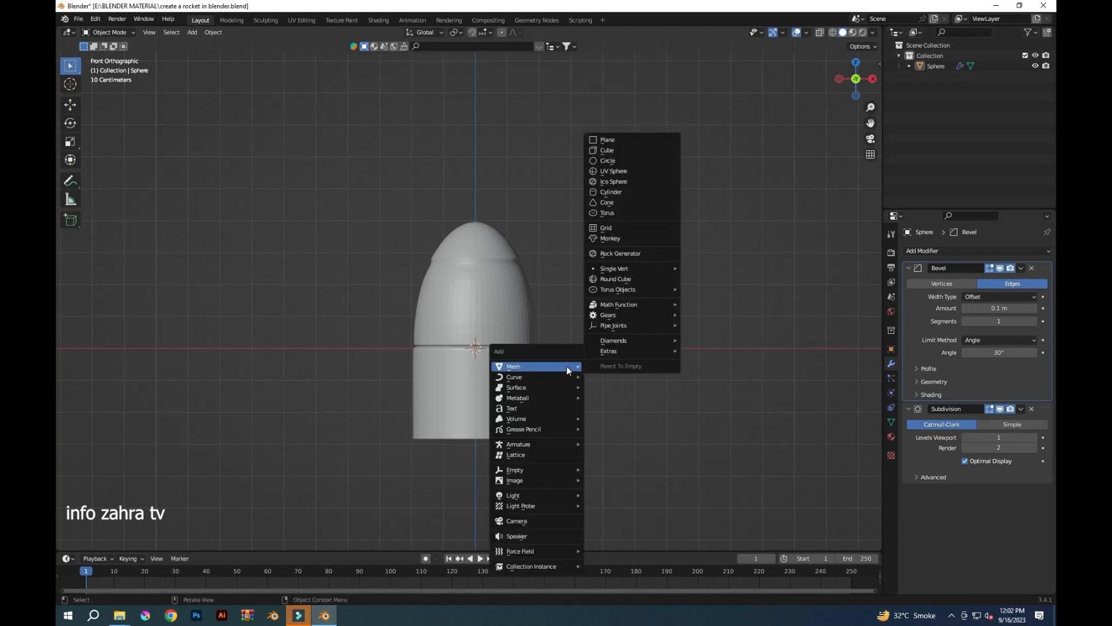
left_click(614, 203)
key("g")
left_click(621, 464)
middle_click_drag(621, 464, 606, 484)
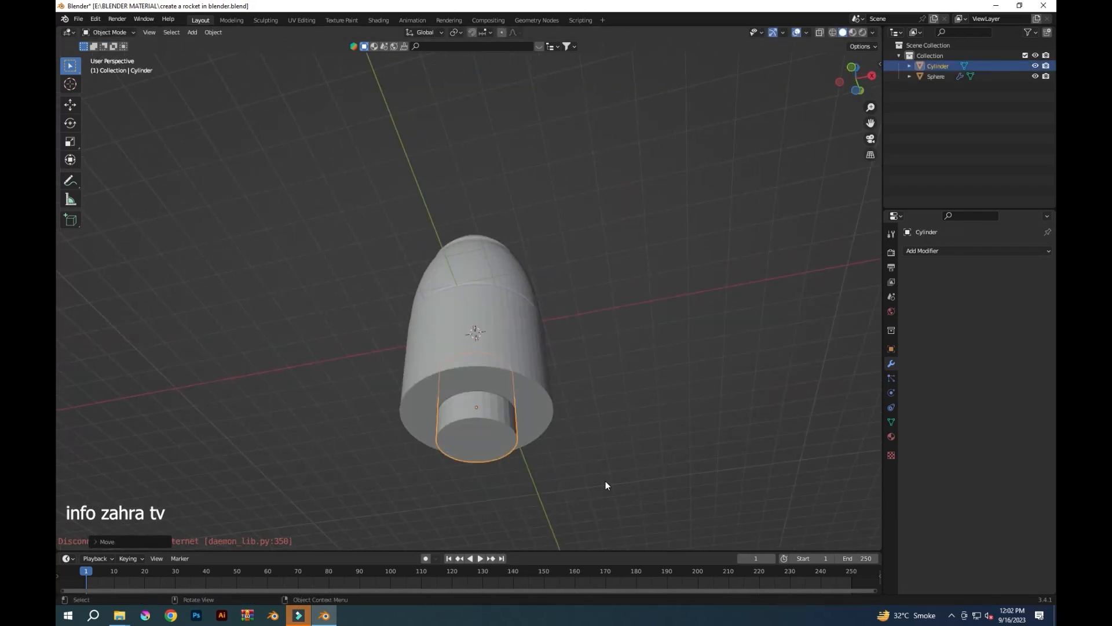
Scale the cylinder up to slightly narrower than the body and, in front view, move it down along Z
key("ctrl+s")
key("s")
left_click(558, 513)
scroll(564, 496, "down", 3)
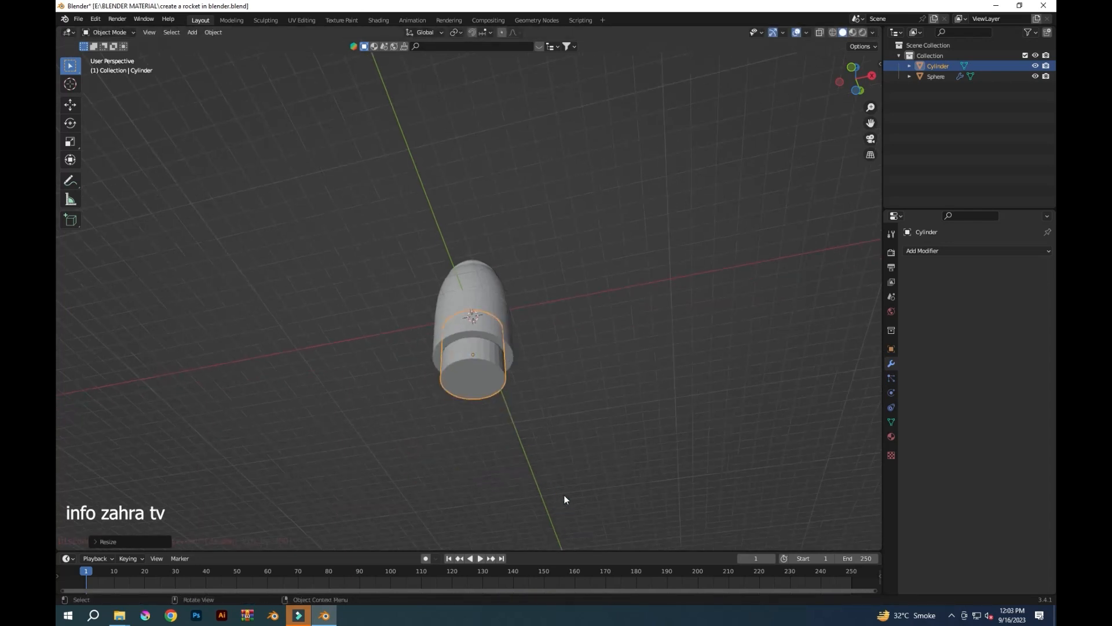
key("KP_1")
key("s")
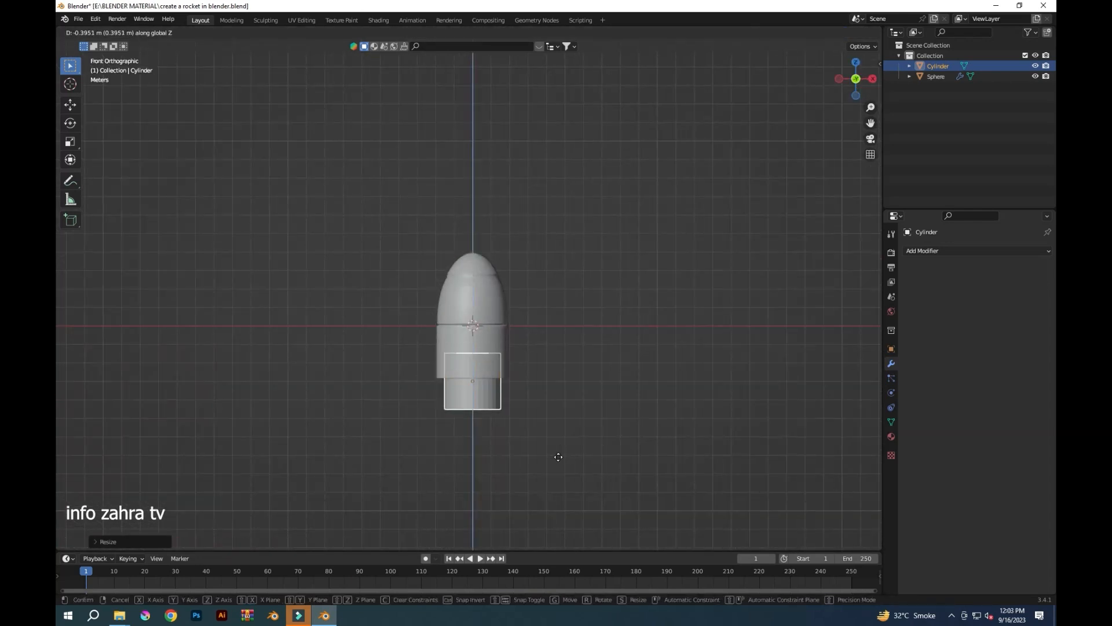
key("z")
left_click(545, 482)
In Edit Mode with X-ray on, select the whole cylinder, scale it narrower and stretch it along Z
key("Tab")
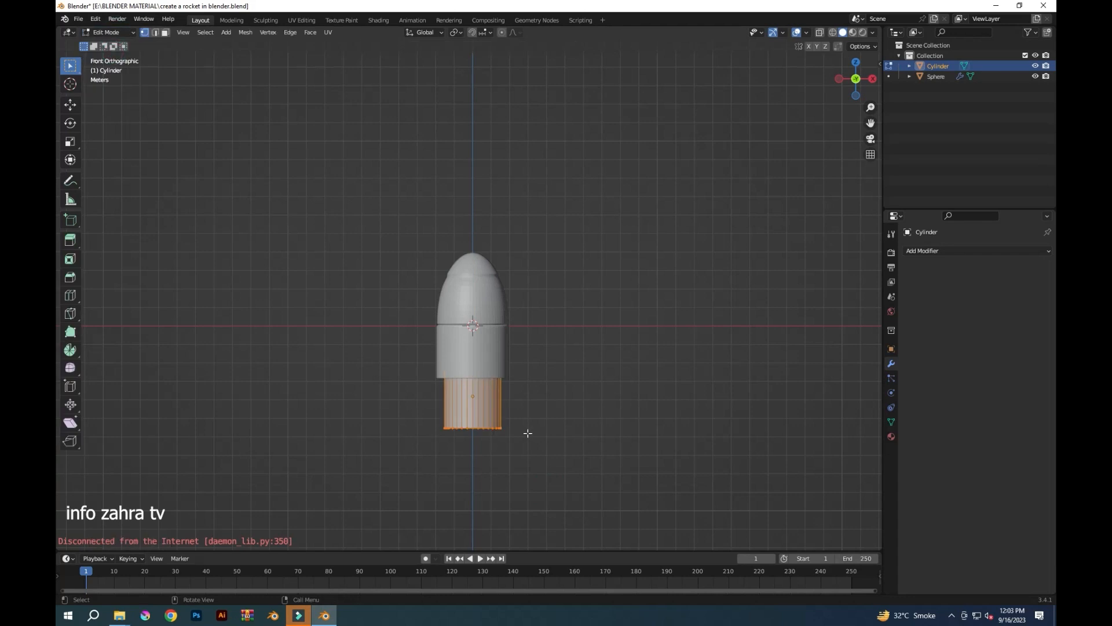
key("alt+z")
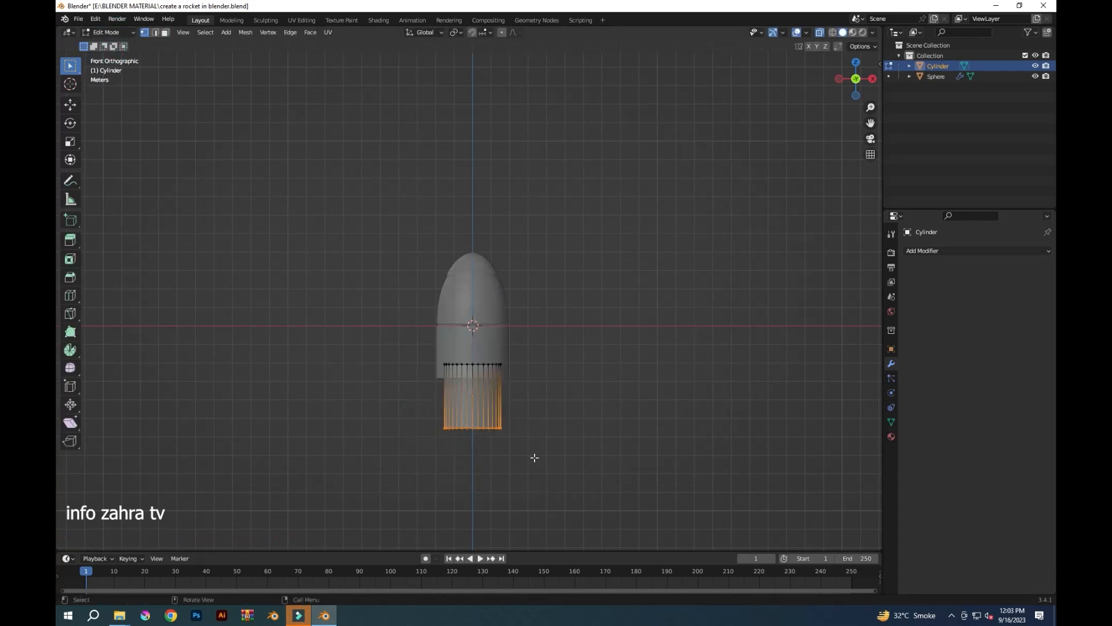
key("s")
key("Escape")
left_click_drag(569, 455, 393, 339)
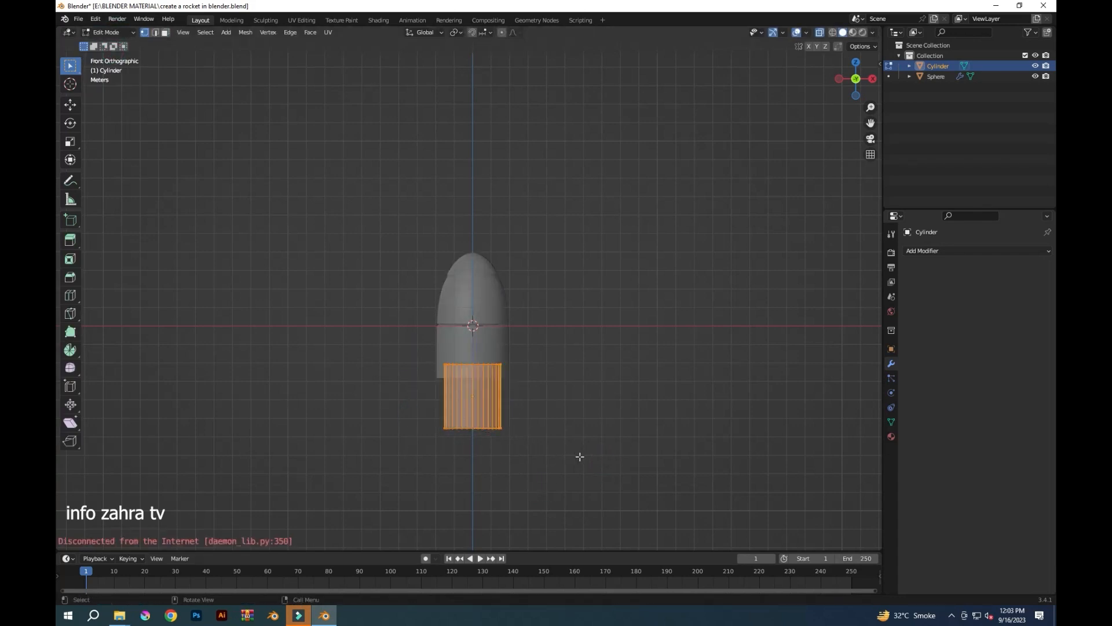
key("s")
left_click(550, 438)
key("s")
key("z")
left_click(555, 481)
Scale the cylinder's bottom ring outward into a flared nozzle and reposition the ring to shorten the nozzle
left_click_drag(443, 412, 559, 450)
key("s")
left_click(630, 478)
key("g")
left_click(566, 497)
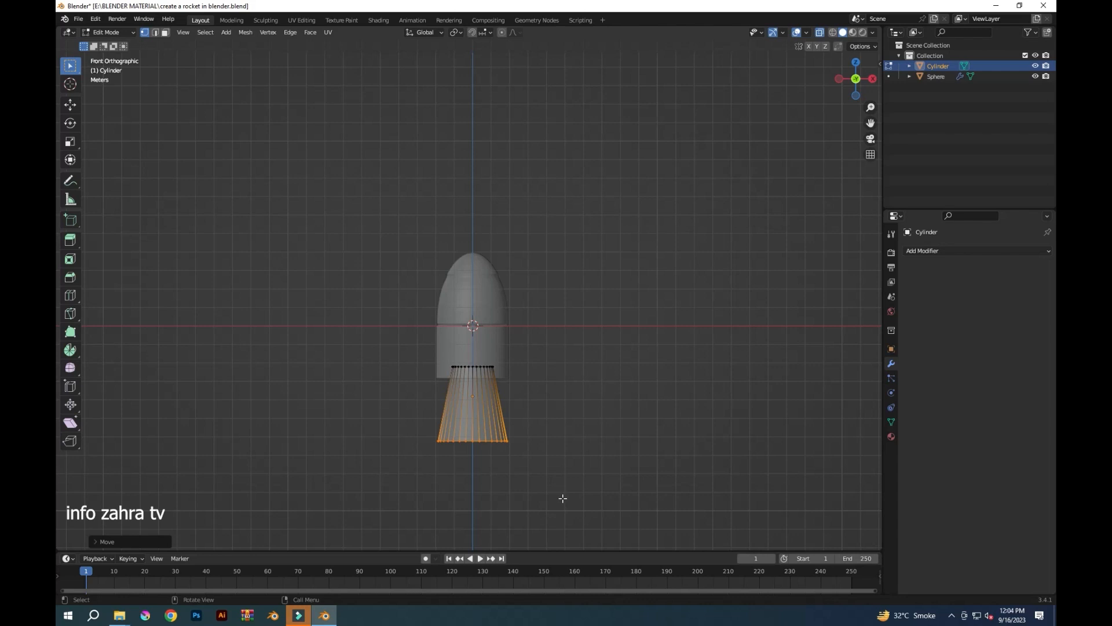
key("g")
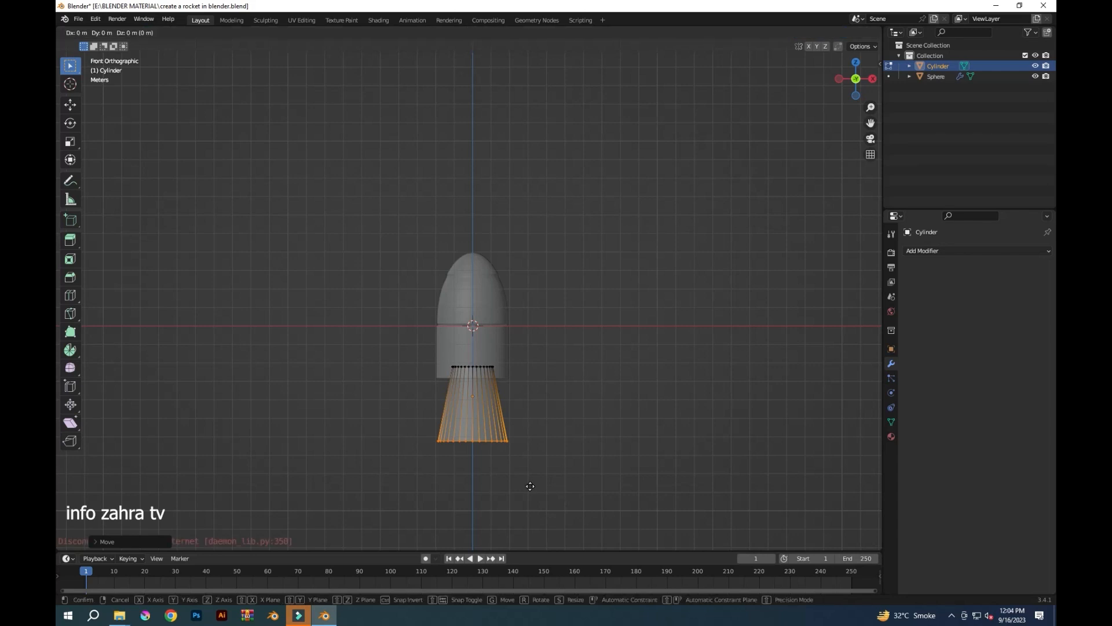
left_click(529, 461)
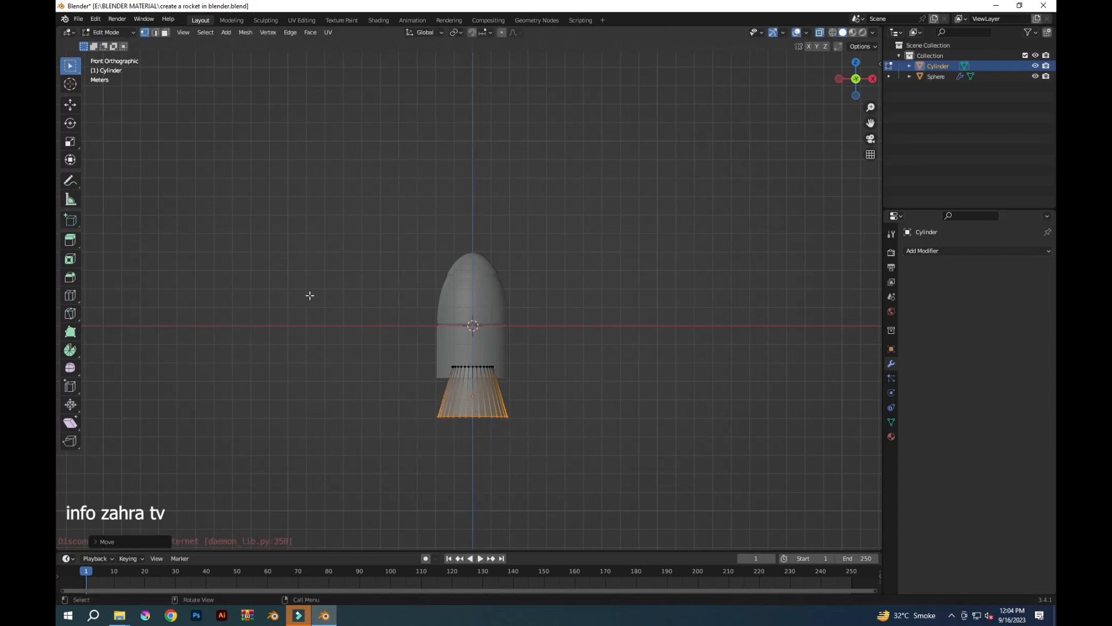
Delete the nozzle's bottom face in face select mode and switch back to vertex select mode
middle_click_drag(464, 380, 176, 119)
left_click(165, 32)
middle_click_drag(495, 318, 576, 430)
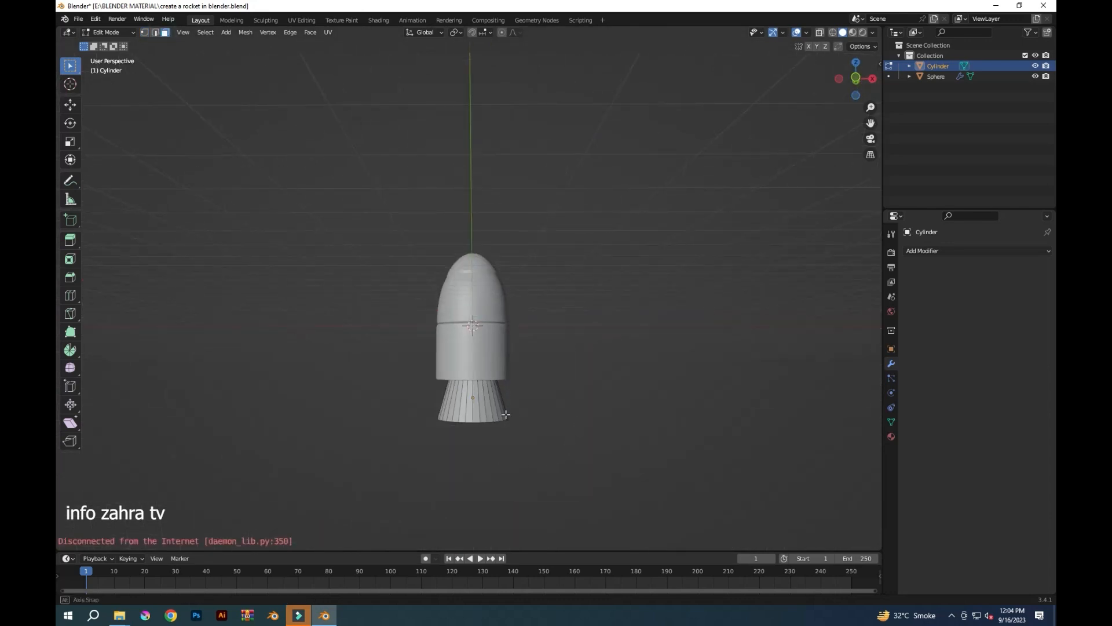
middle_click_drag(506, 414, 501, 399)
left_click(144, 32)
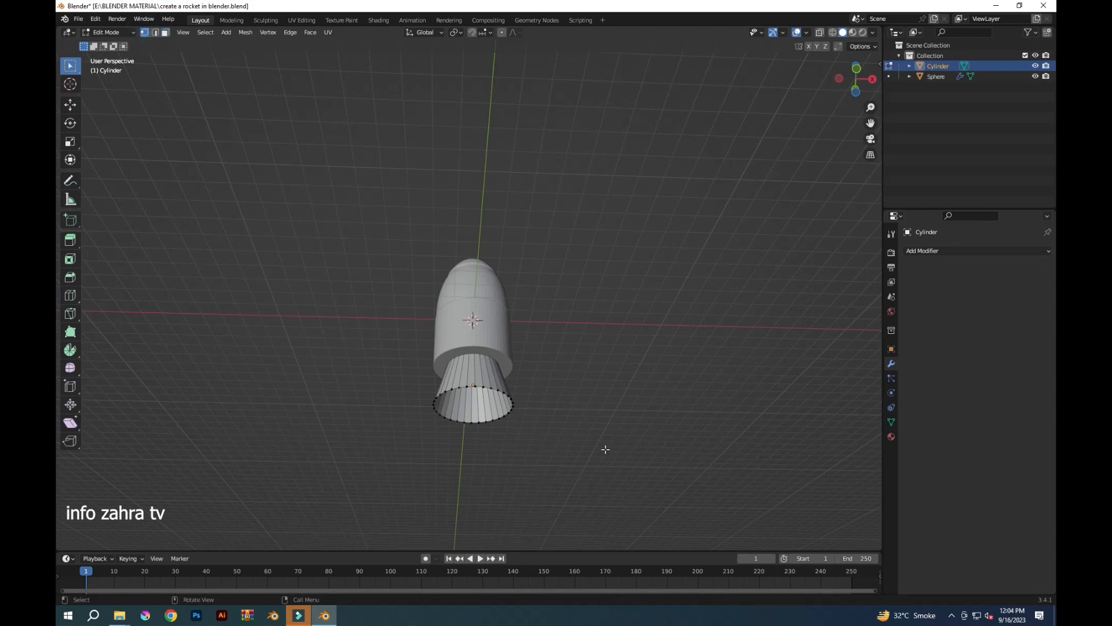
In front view with X-ray on, select the vertices of the nozzle's open bottom ring
key("KP_1")
key("alt+z")
left_click_drag(415, 409, 560, 434)
middle_click_drag(560, 432, 564, 342)
Try to extrude the nozzle's bottom ring with the Z axis excluded, and undo it
key("e")
key("shift+z")
left_click(563, 414)
key("ctrl+z")
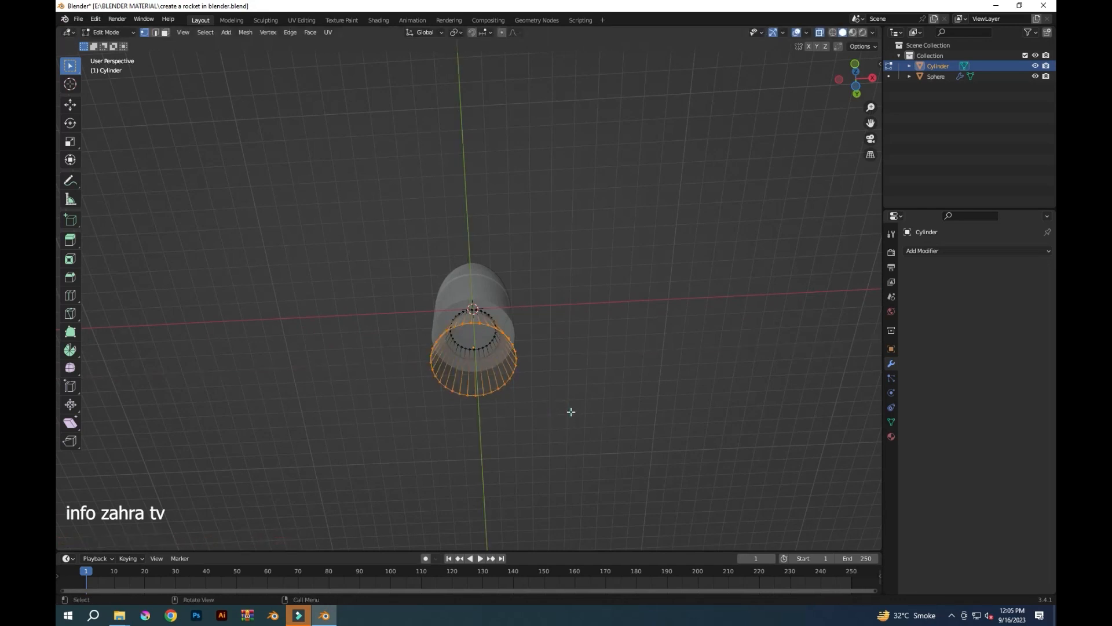
Extrude the nozzle's open bottom ring, scale the new ring to form a rim, and return to Object Mode
key("e")
key("s")
left_click(569, 412)
left_click(129, 33)
left_click(129, 43)
Turn off X-ray and move the nozzle along Z into place beneath the rocket body
middle_click_drag(710, 316, 794, 324)
key("alt+z")
key("g")
key("z")
left_click(516, 465)
key("KP_1")
Add a Bevel modifier to the nozzle with 2 segments and an amount of 0.34 m
left_click(951, 250)
left_click(841, 292)
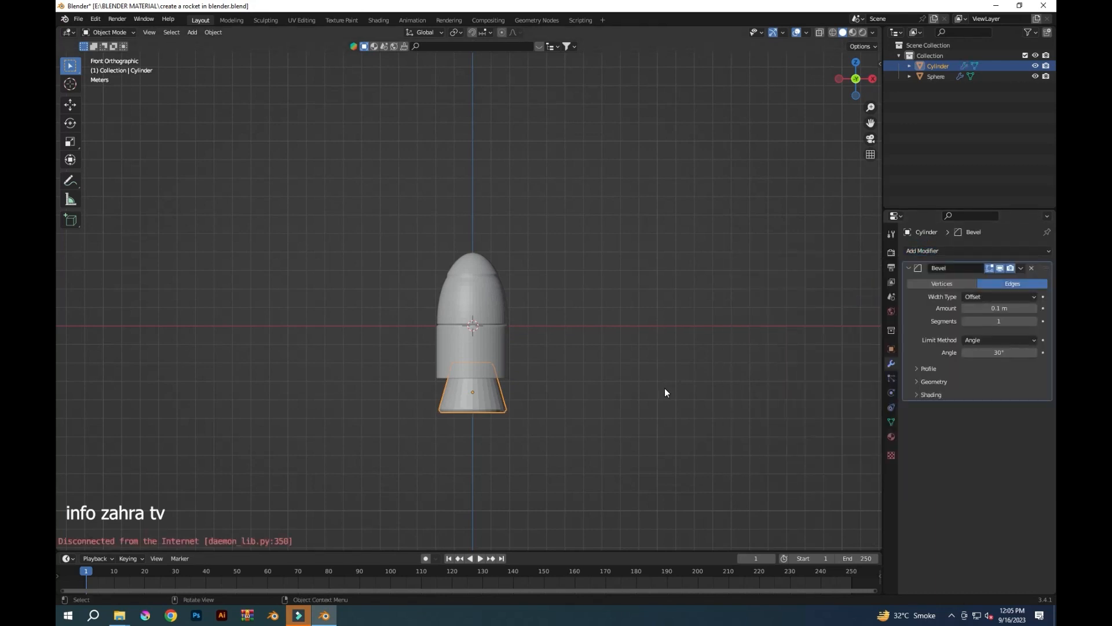
left_click(1034, 321)
mouse_move(1005, 308)
left_mouse_down()
mouse_move(1023, 308)
mouse_move(1008, 308)
left_mouse_up()
Add a Subdivision Surface modifier to the nozzle and raise its bevel segments to 3
left_click(950, 251)
left_click(849, 441)
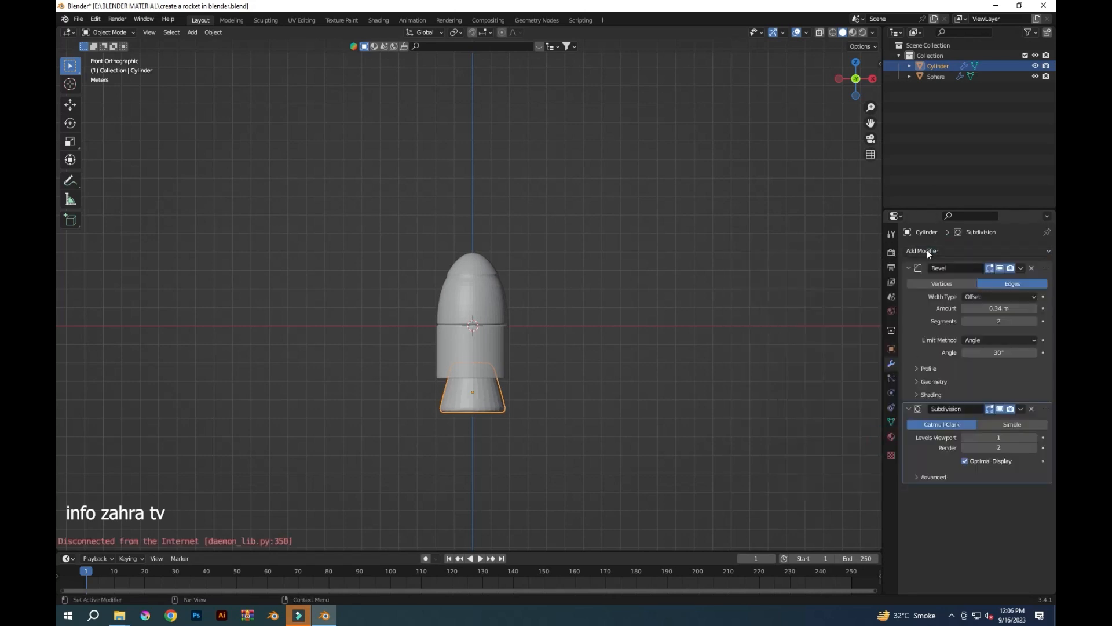
left_click(1034, 321)
Save the rocket file and check the nozzle from below
scroll(578, 418, "up", 2)
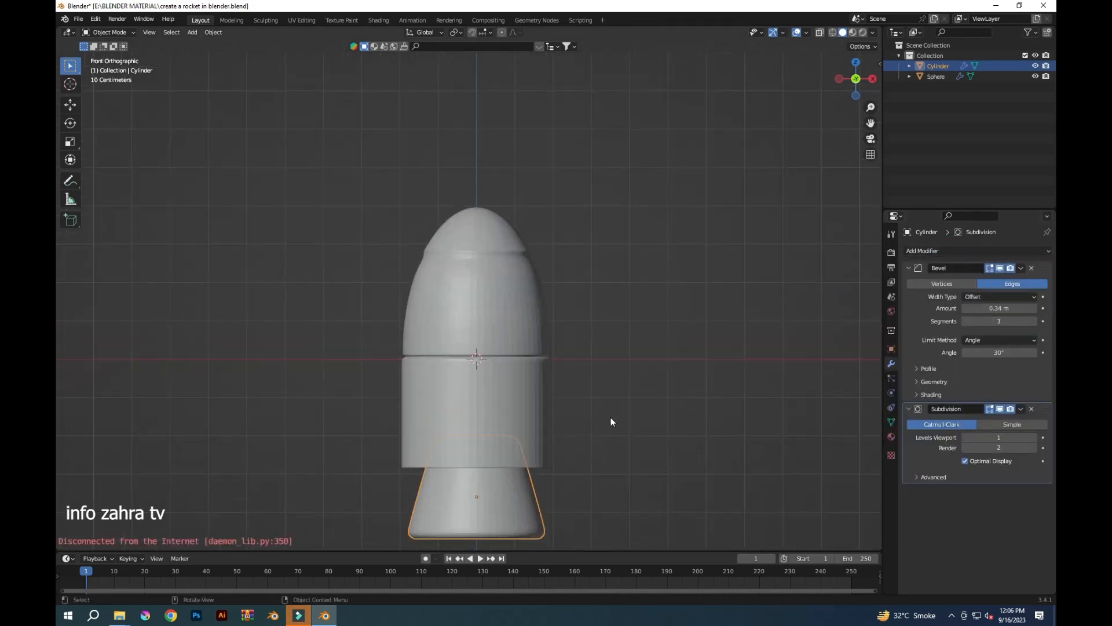
key("ctrl+s")
middle_click_drag(613, 418, 626, 358)
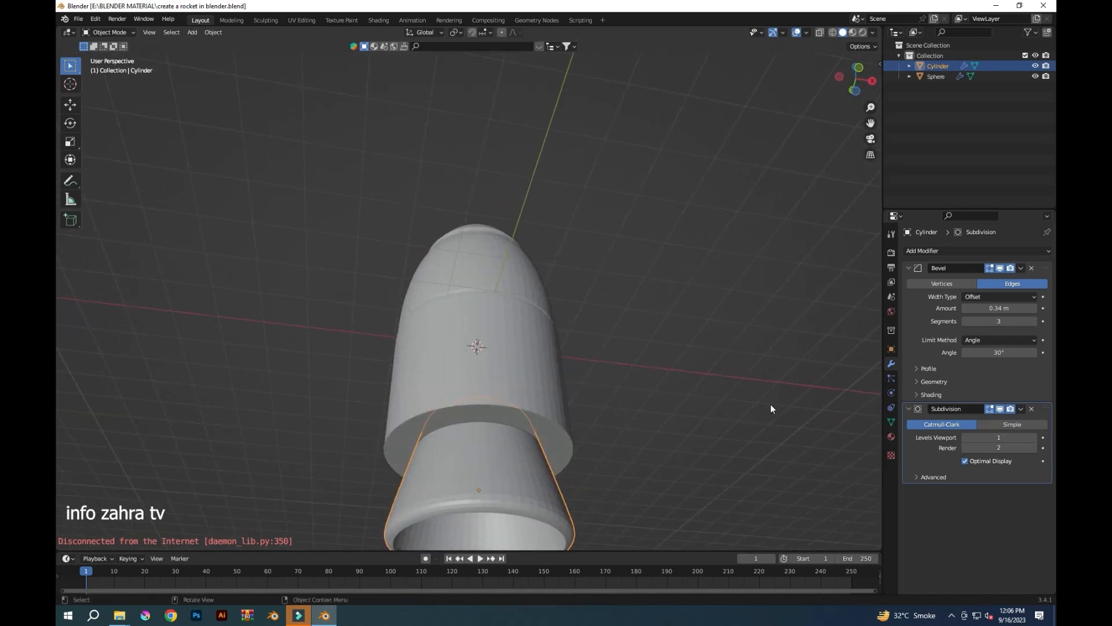
key("ctrl+s")
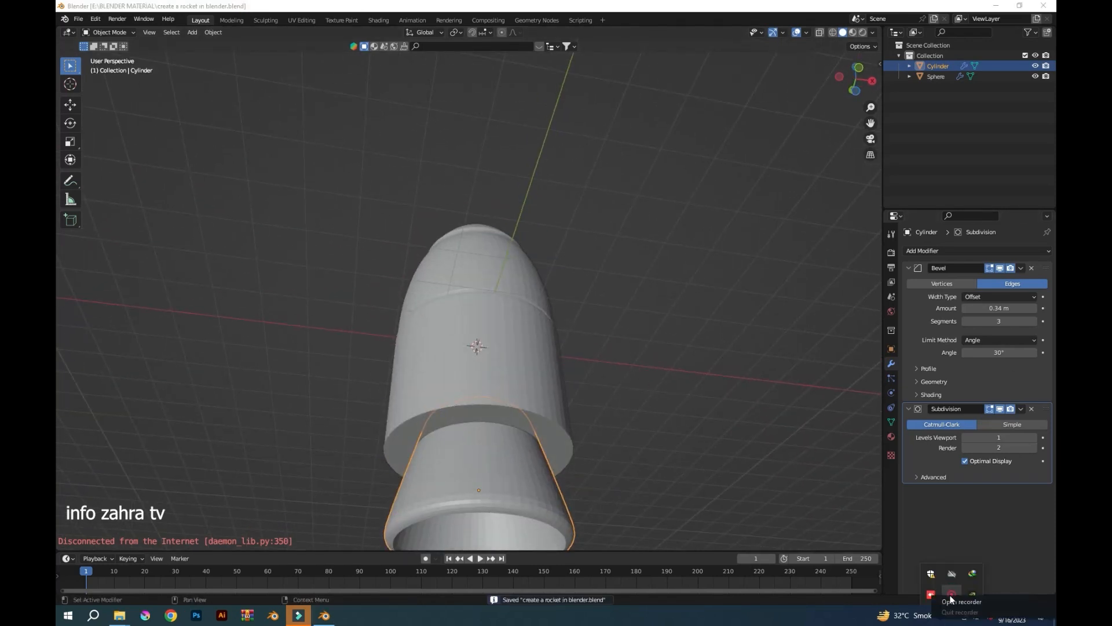
left_click(965, 616)
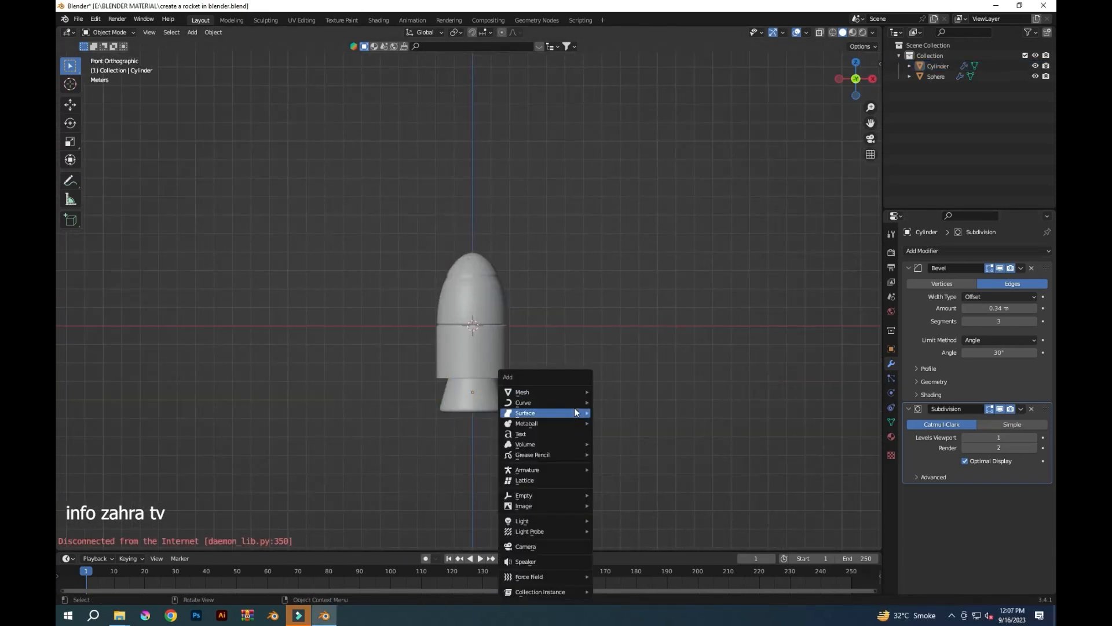
Add a plane for the fin and rotate it 90° about the X axis
mouse_move(573, 392)
left_click(635, 165)
key("r")
key("x")
key("9")
key("0")
key("Return")
Move the fin plane beside the lower body and scale it up slightly
key("g")
key("z")
left_click(618, 440)
key("s")
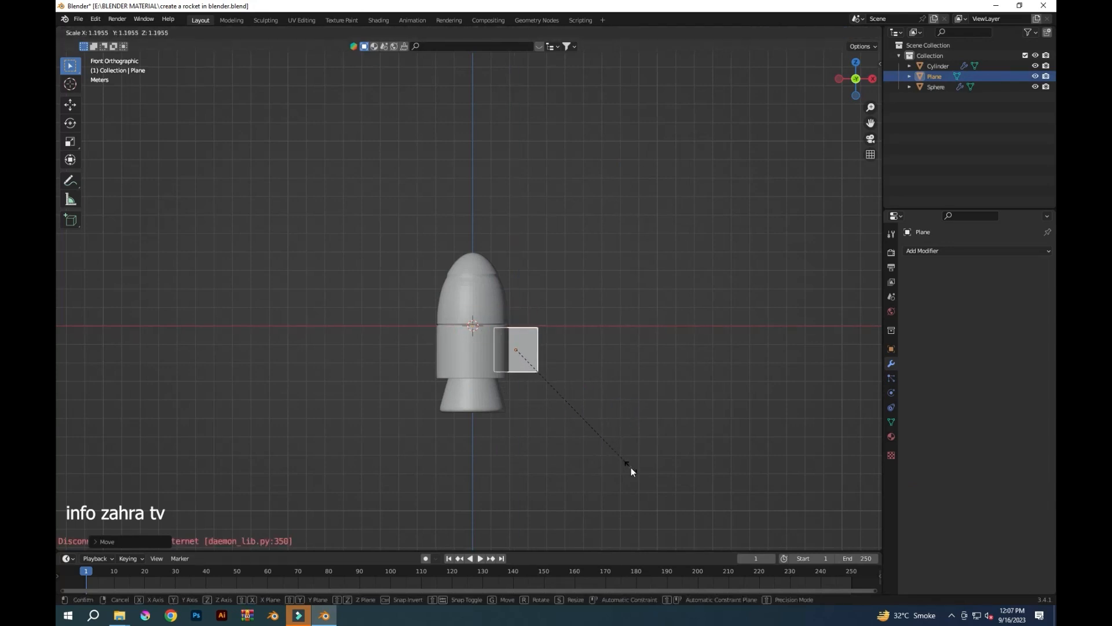
left_click(620, 469)
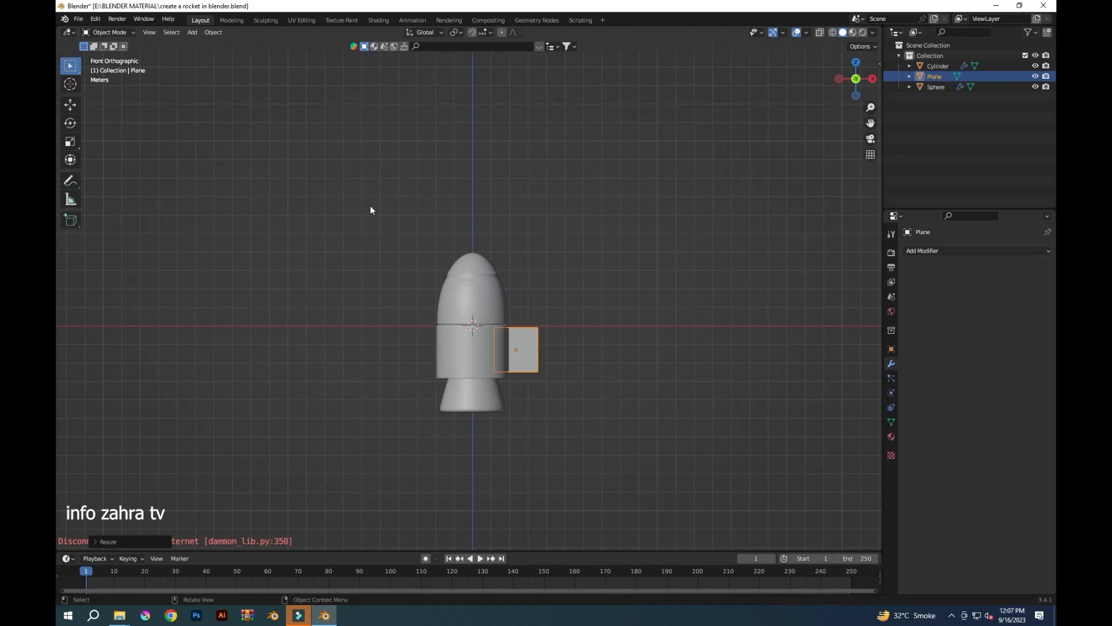
In edge select mode, try to extrude the plane's outer edge, and undo it
left_click(131, 33)
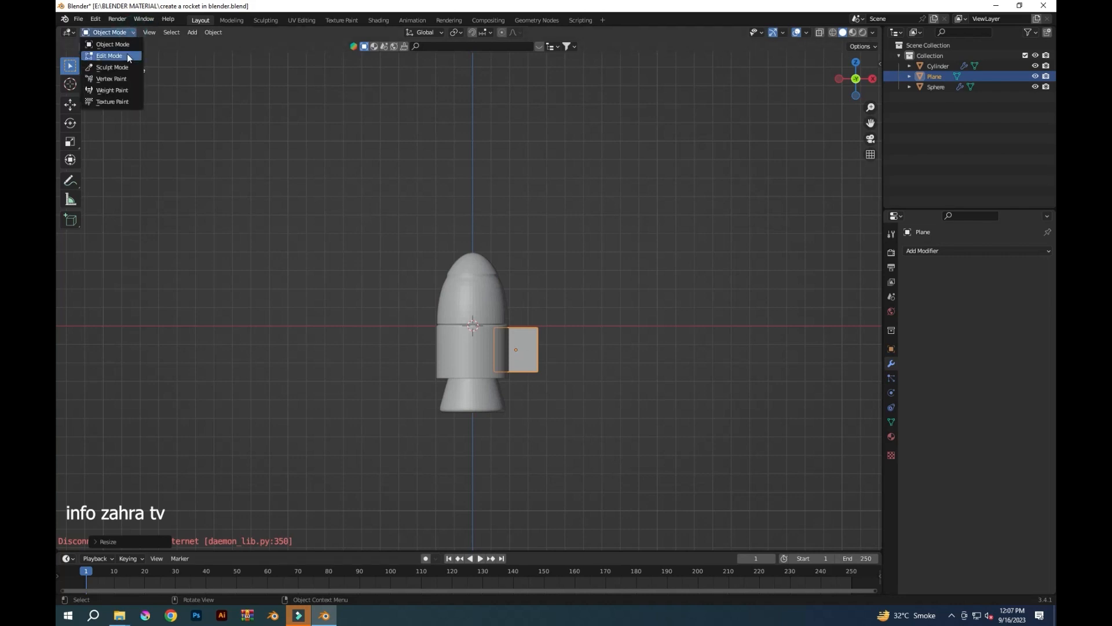
left_click(119, 56)
left_click(155, 33)
left_click(539, 354)
key("e")
left_click(568, 393)
key("ctrl+z")
key("ctrl+z")
Move the fin plane's outer edge along X and scale it
key("g")
key("x")
left_click(554, 382)
key("s")
left_click(552, 420)
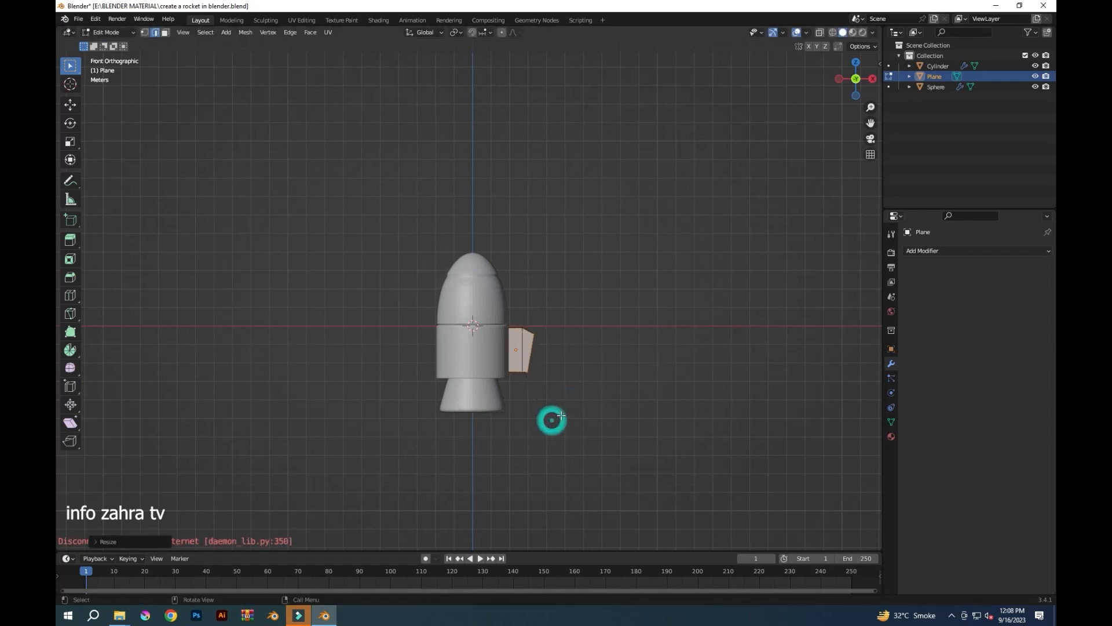
Rotate and scale the fin's outer edge, then extrude and scale it again to curve the fin downward
key("r")
left_click(551, 427)
middle_click_drag(551, 427, 525, 423)
key("s")
left_click(515, 428)
key("e")
left_click(528, 418)
key("s")
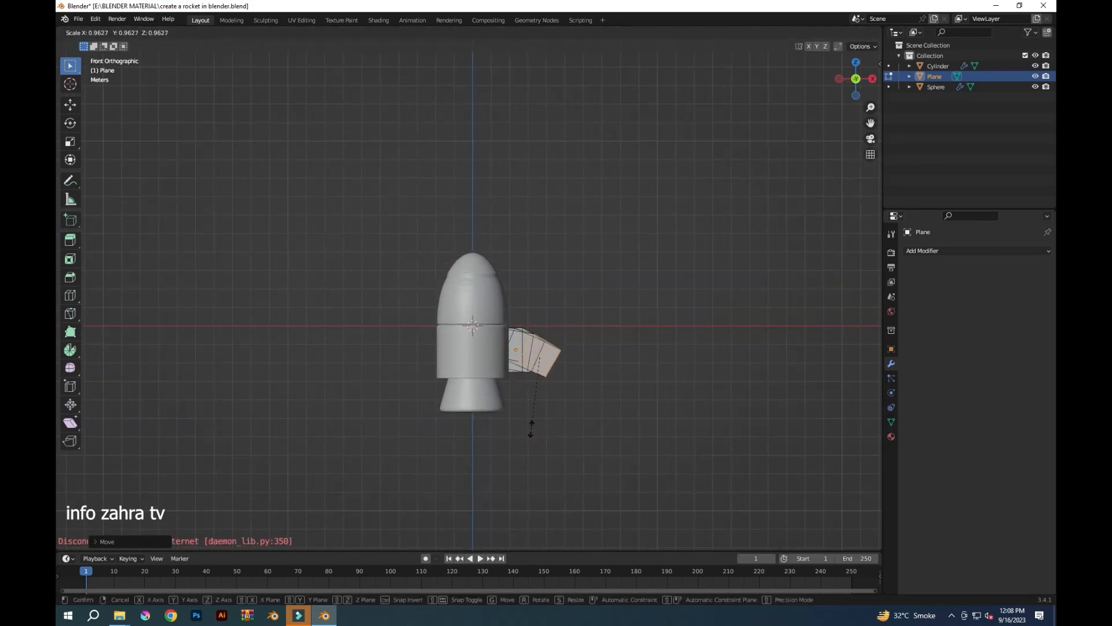
left_click(530, 430)
In Object Mode, add a Solidify modifier to the fin with zero offset and try adjusting its thickness
key("Tab")
middle_click_drag(663, 355, 578, 342)
left_click(970, 251)
left_click(856, 428)
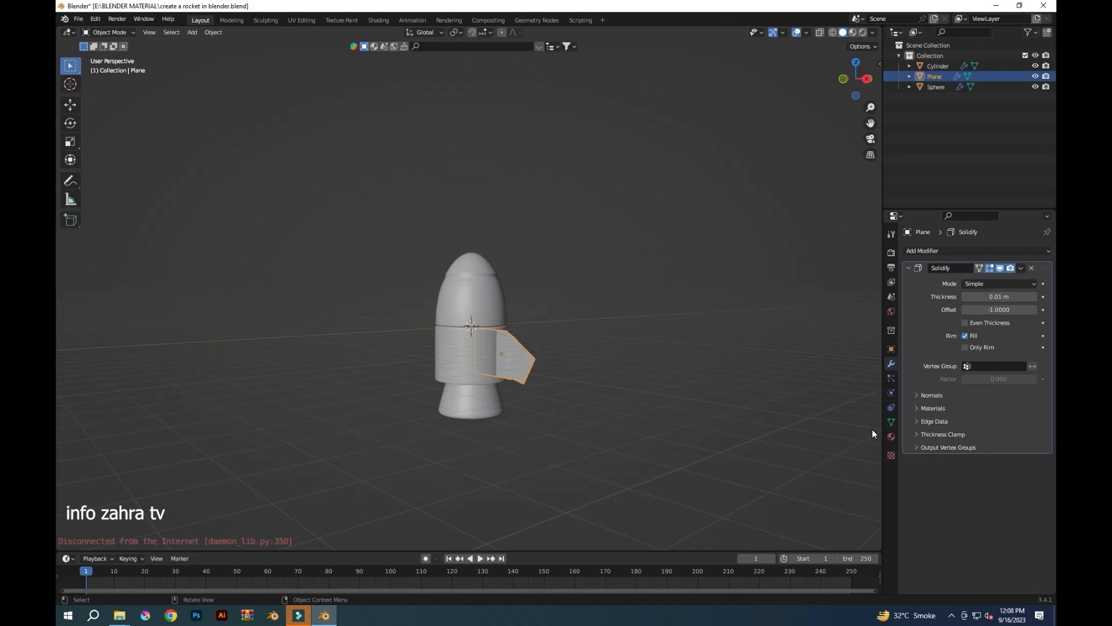
left_click(1002, 311)
type("0")
key("Return")
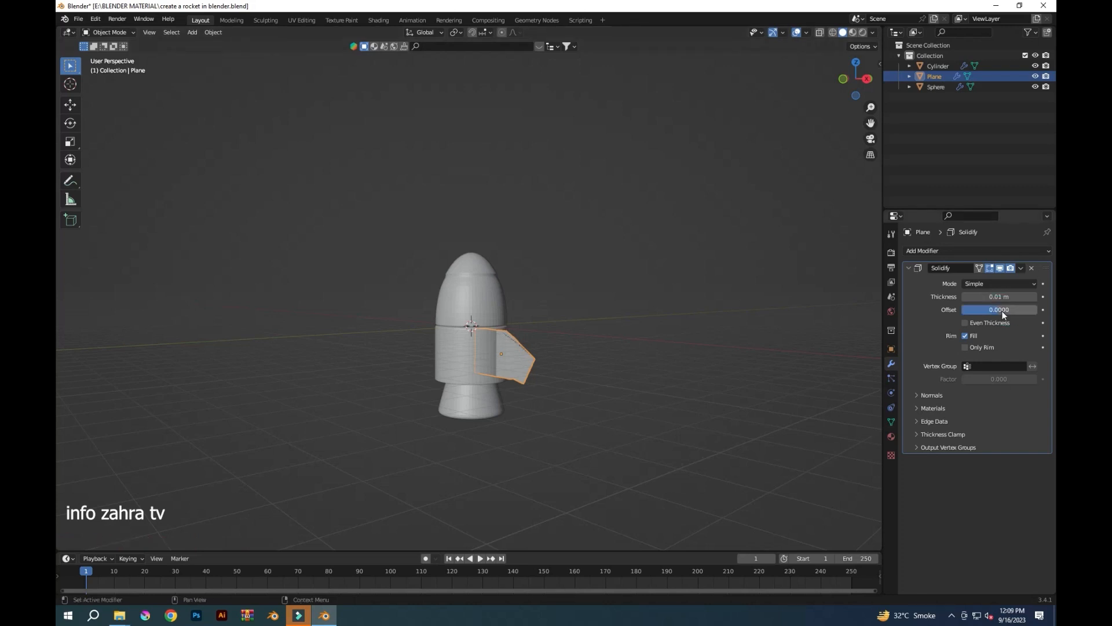
left_click_drag(1002, 297, 1013, 298)
middle_click_drag(580, 371, 694, 376)
Try another modifier on the fin, and remove it together with the Solidify modifier
left_click(961, 251)
left_click(840, 305)
scroll(849, 311, "up", 5)
left_click(1032, 461)
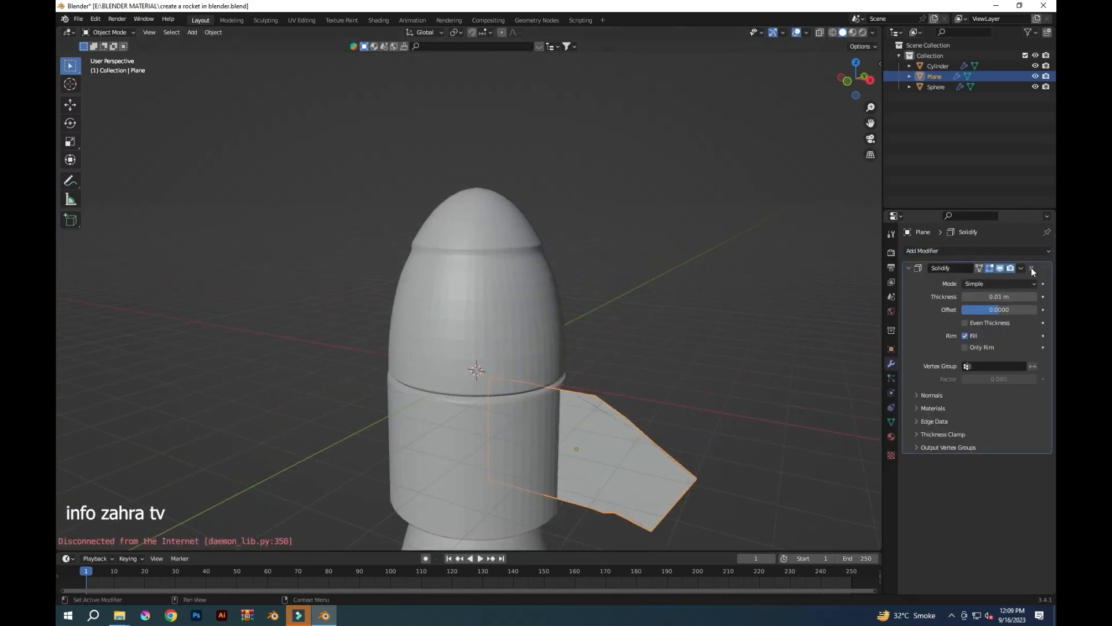
left_click(1032, 268)
Switch to front view and delete the fin plane
left_click(110, 33)
left_click(124, 43)
key("KP_1")
key("x")
left_click(709, 493)
Add a new plane for the fin and stand it upright with a 90° rotation about X
key("shift+a")
mouse_move(647, 401)
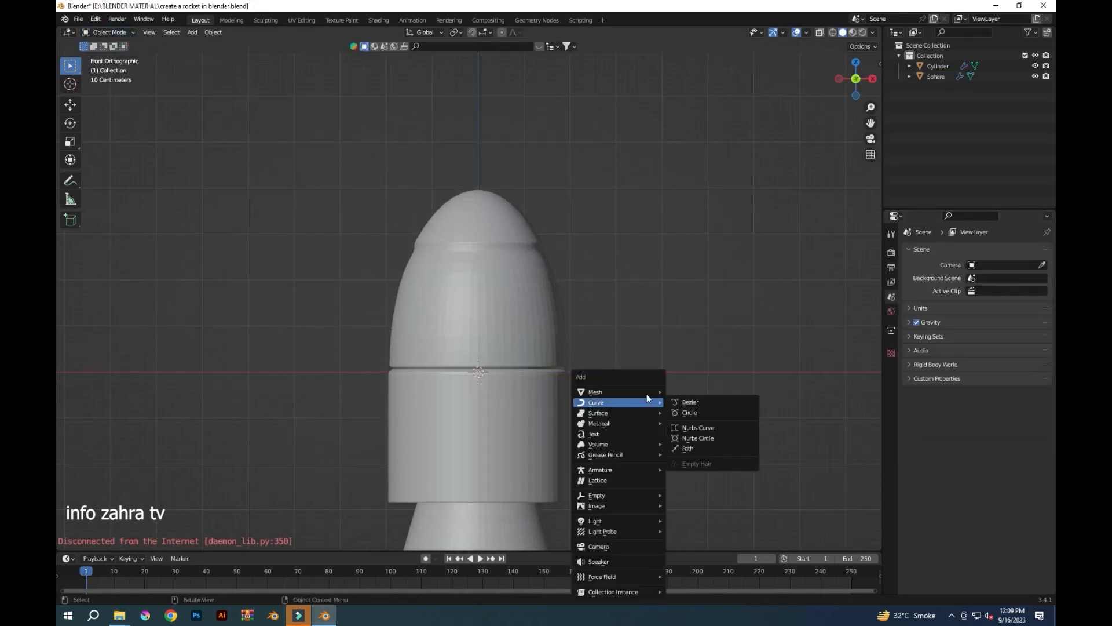
left_click(724, 183)
type("rx90")
key("Return")
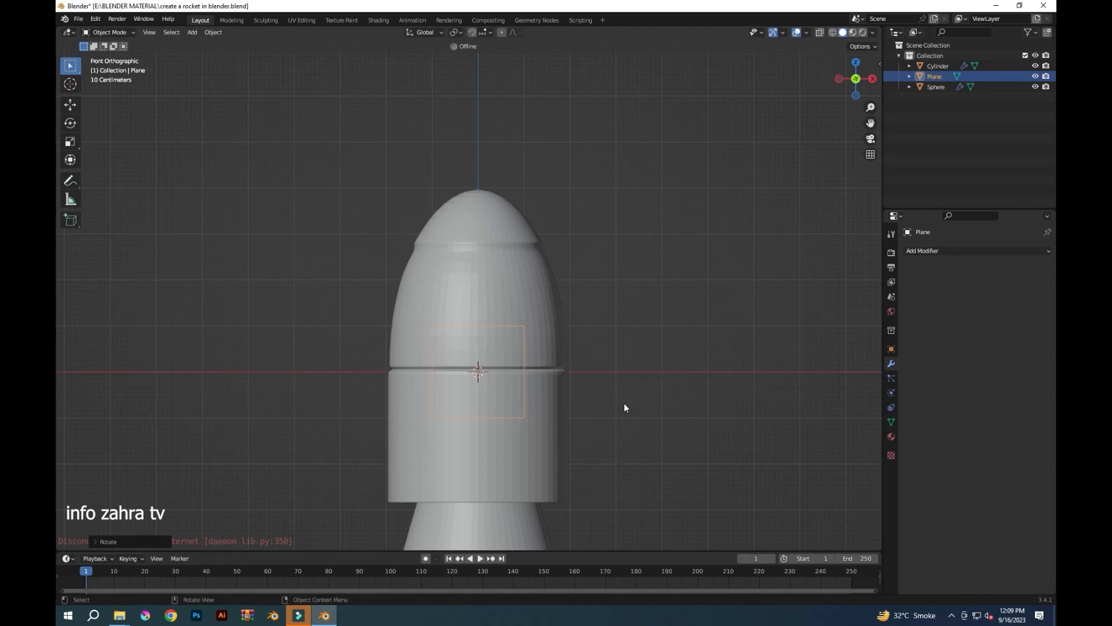
Move the plane along X and Z so it overlaps the side of the rocket's lower body
key("g")
key("x")
left_click(722, 431)
key("g")
key("z")
left_click(710, 482)
Tilt the fin plane slightly, scale it up a little, and adjust its height along Z
key("r")
left_click(635, 486)
key("s")
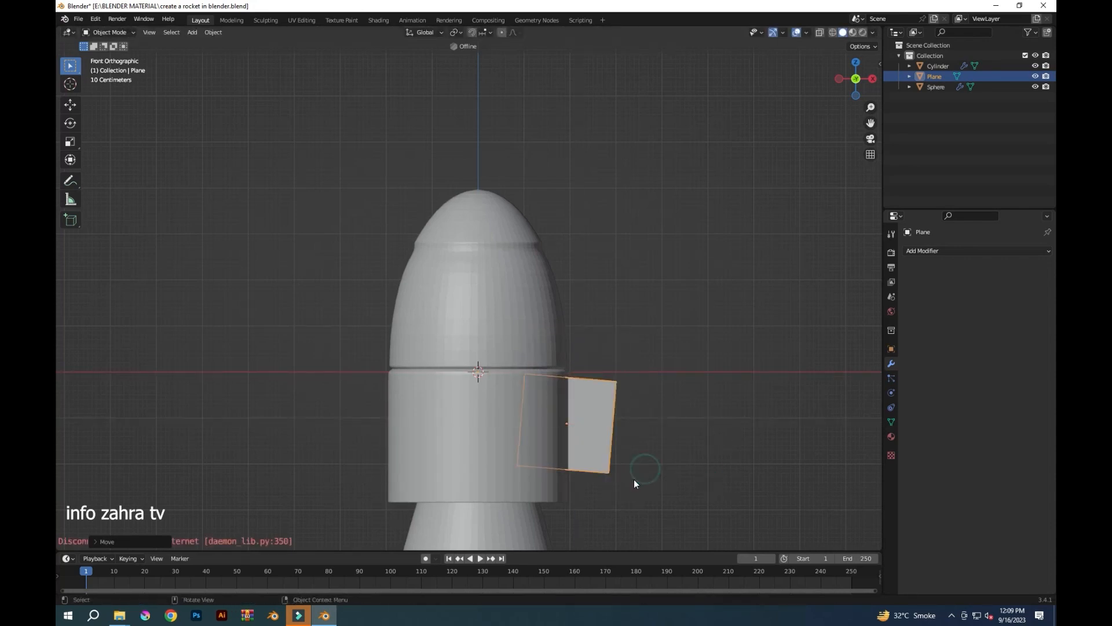
left_click(640, 489)
key("g")
key("z")
left_click(640, 492)
In Edit Mode with edge select, scale down the plane's outer edge to taper the fin
left_click(111, 33)
left_click(128, 56)
left_click(156, 33)
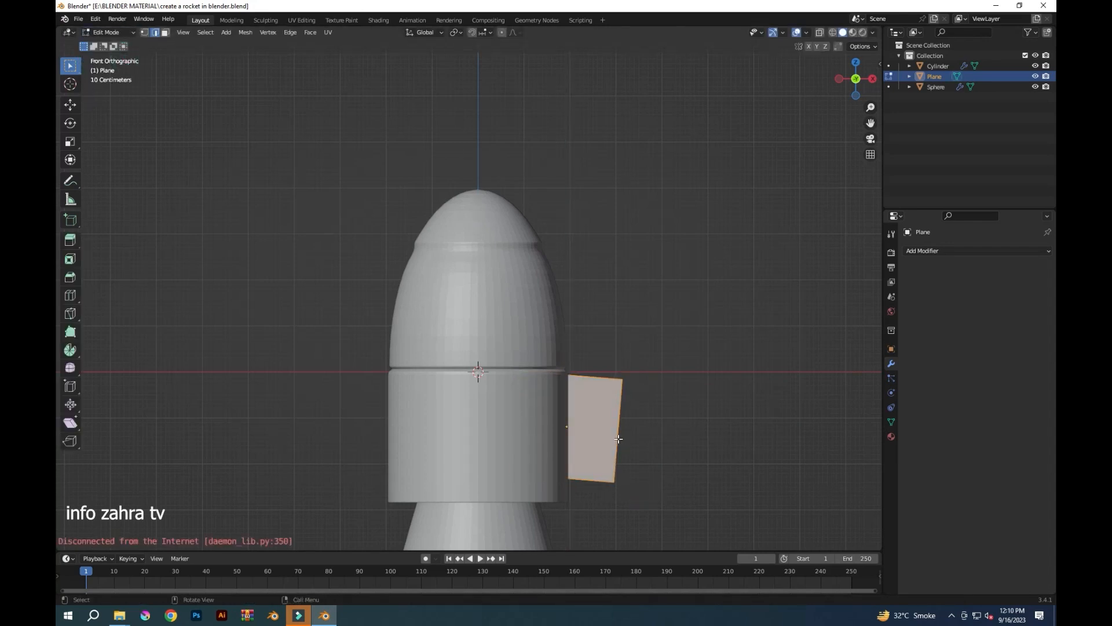
key("s")
left_click(631, 452)
Extrude the fin's outer edge outward twice, rotating it so the fin narrows and curves downward
key("e")
left_click(648, 455)
key("r")
left_click(653, 478)
key("e")
left_click(640, 489)
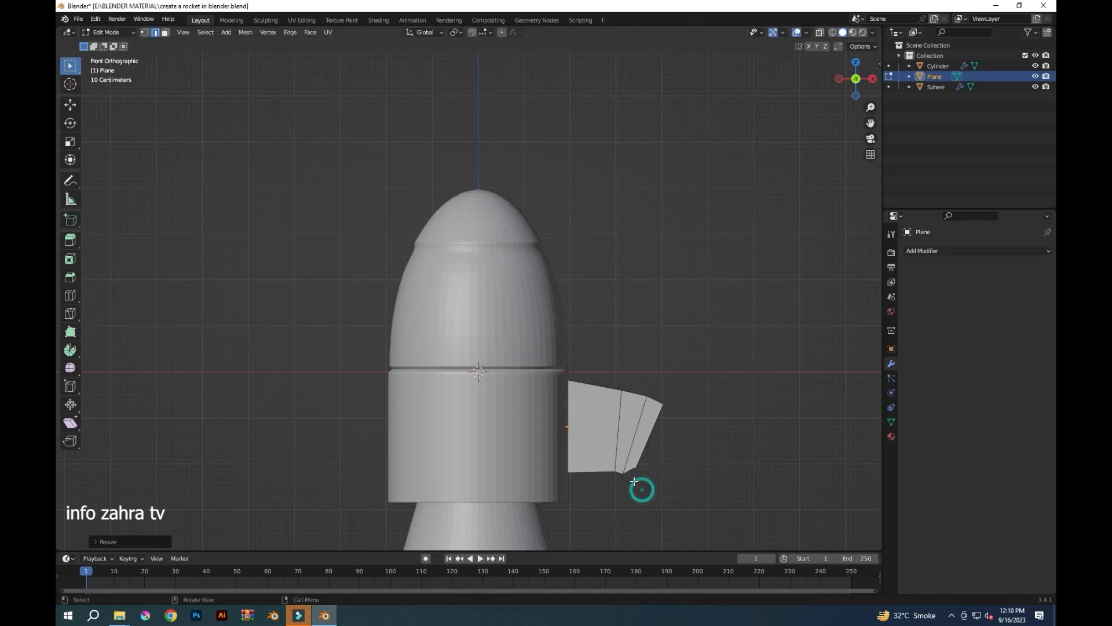
Scale the fin's tip edge slightly smaller and select its tip vertices
middle_click_drag(663, 405, 702, 432)
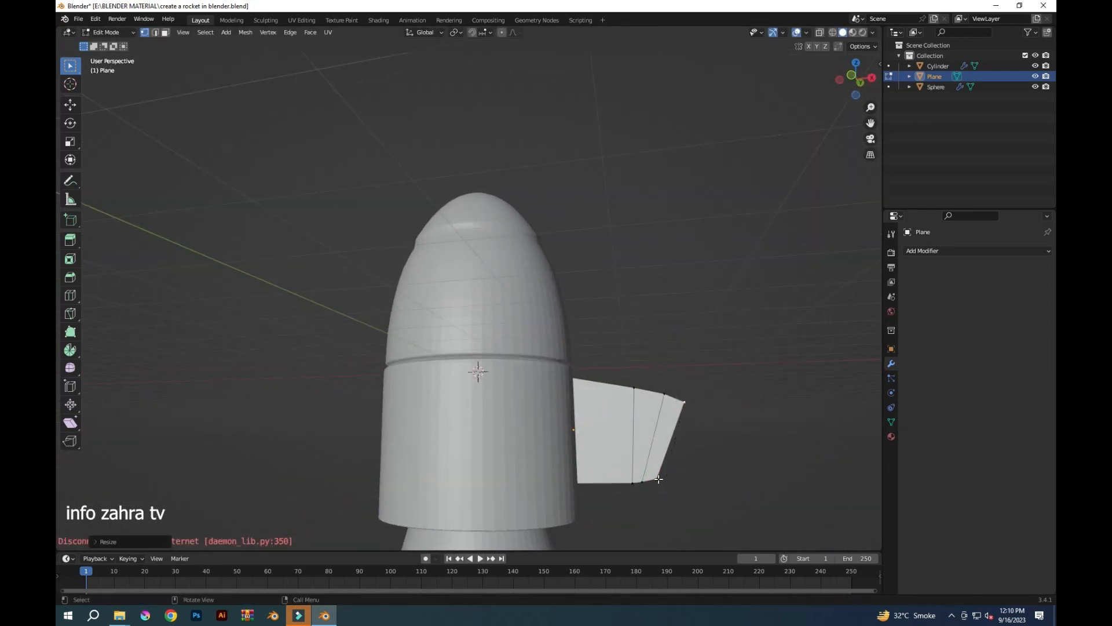
key("s")
left_click(686, 477)
left_click(655, 382)
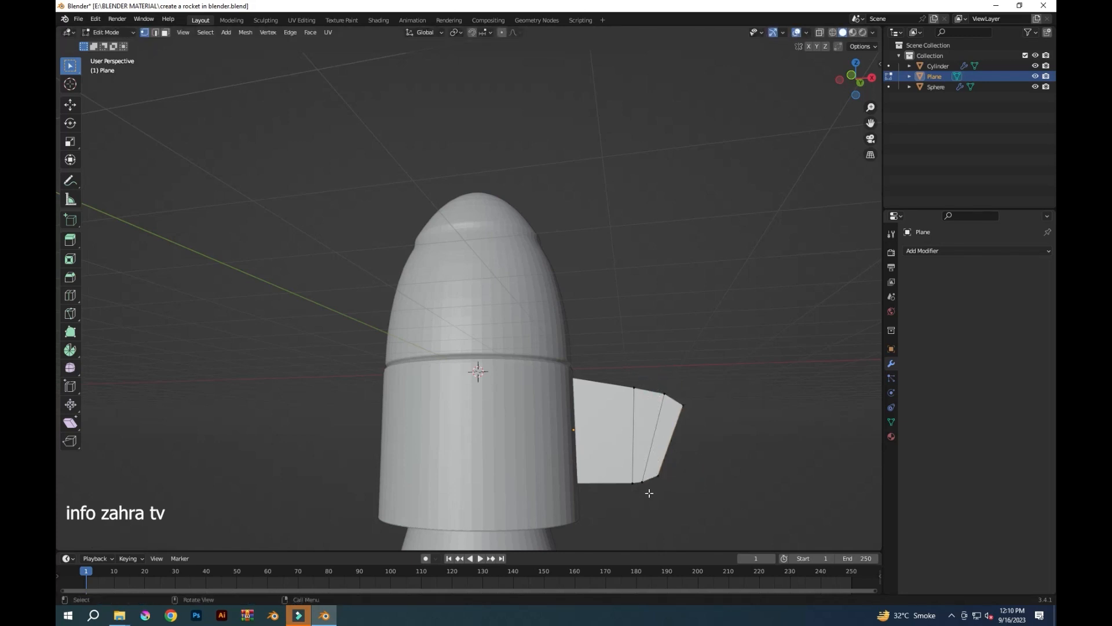
left_click(682, 405, "shift")
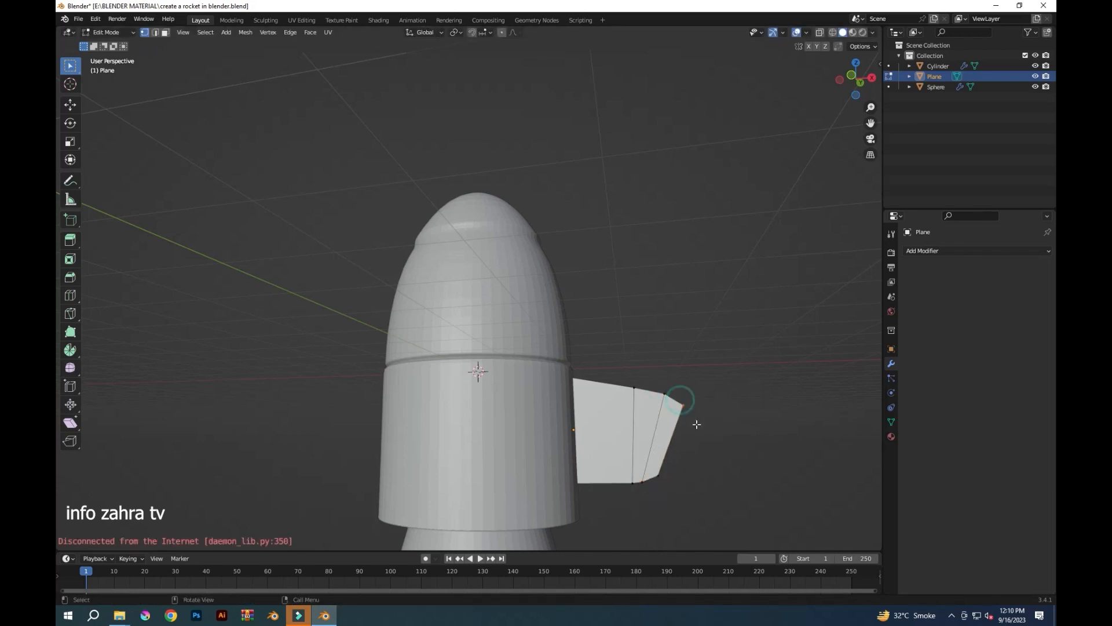
Add a Solidify modifier to the fin with a thickness of 0.21 m and an offset of 0
left_click(950, 251)
left_click(869, 380)
key("Return")
left_click_drag(1000, 296, 1026, 296)
right_click(676, 424)
key("Escape")
middle_click_drag(693, 416, 583, 366)
left_click_drag(998, 296, 1005, 296)
Try a Bevel modifier on the fin, and remove it
left_click(979, 250)
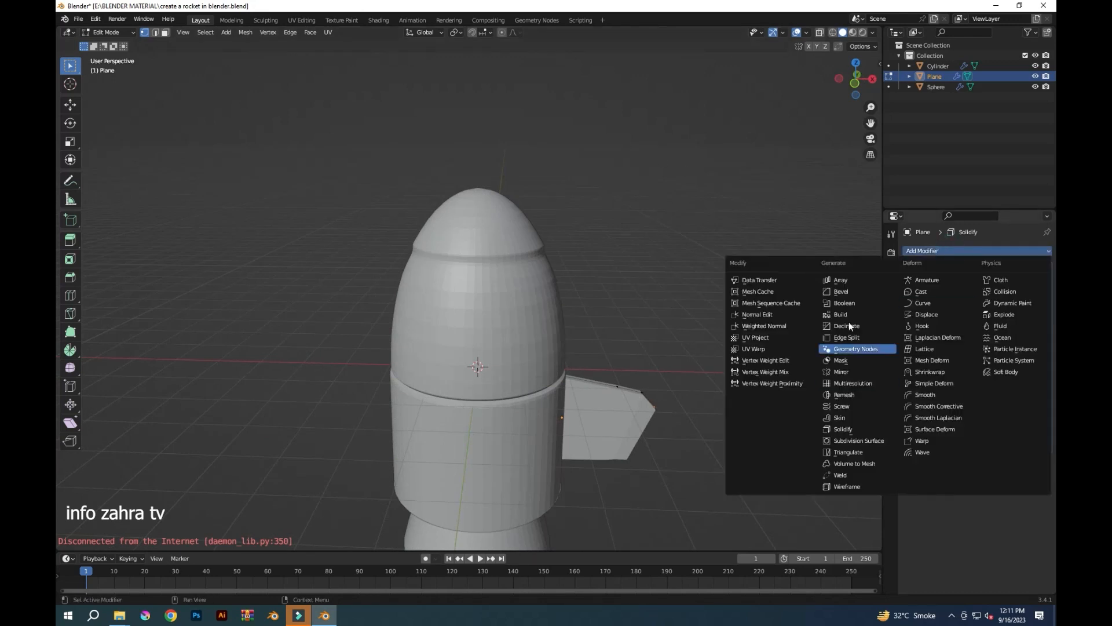
left_click(835, 293)
key("Tab")
middle_click_drag(732, 443, 706, 367)
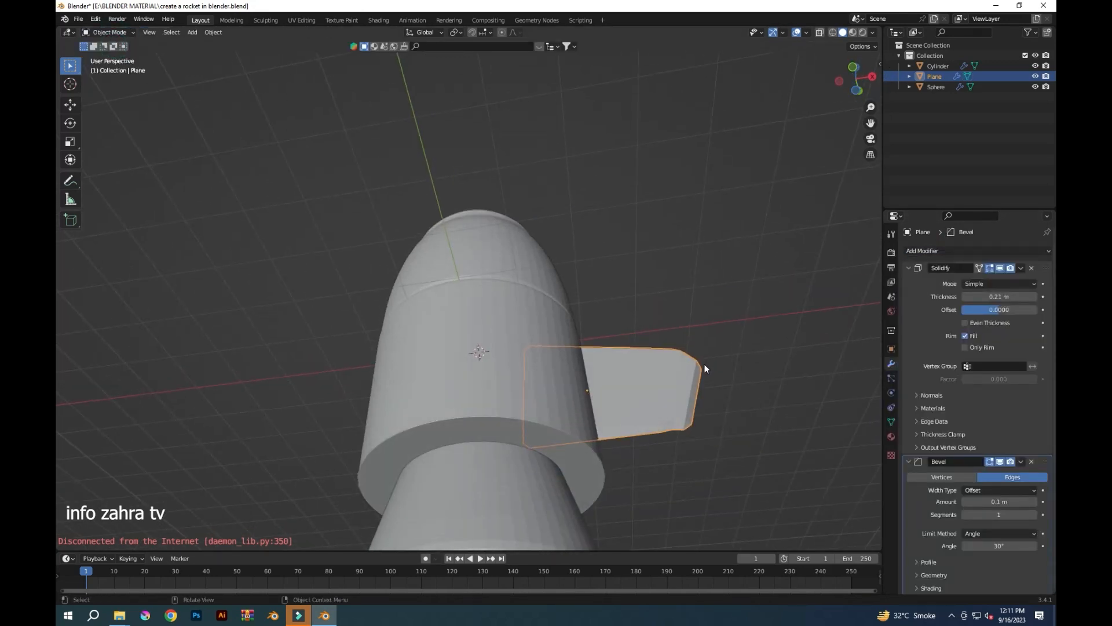
key("ctrl+x")
key("Tab")
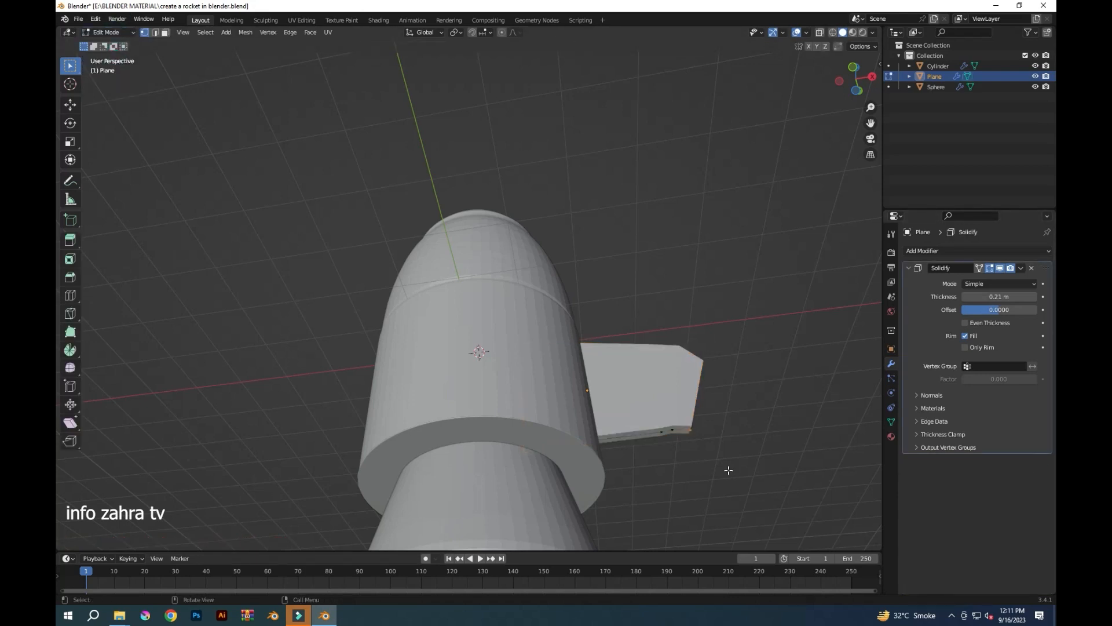
In front view with X-ray on, lower the fin's selected tip vertices along Z
key("alt+z")
key("KP_1")
key("g")
key("z")
left_click(678, 478)
Reposition the upper and lower vertices next to the fin's tip to smooth its outline
left_click(648, 397)
key("g")
left_click(679, 435)
left_click(622, 470)
key("g")
left_click(624, 475)
Select the fin's two tip vertices and move them farther down along Z
left_click(656, 433)
left_click(662, 502, "shift")
key("g")
key("z")
left_click(666, 511)
Shift the fin's lower middle vertex slightly toward the body and leave Edit Mode
left_click(615, 489)
key("g")
left_click(605, 487)
key("Tab")
Add a Bevel modifier to the fin and set its amount to 0.031 m
left_click(977, 251)
left_click(847, 293)
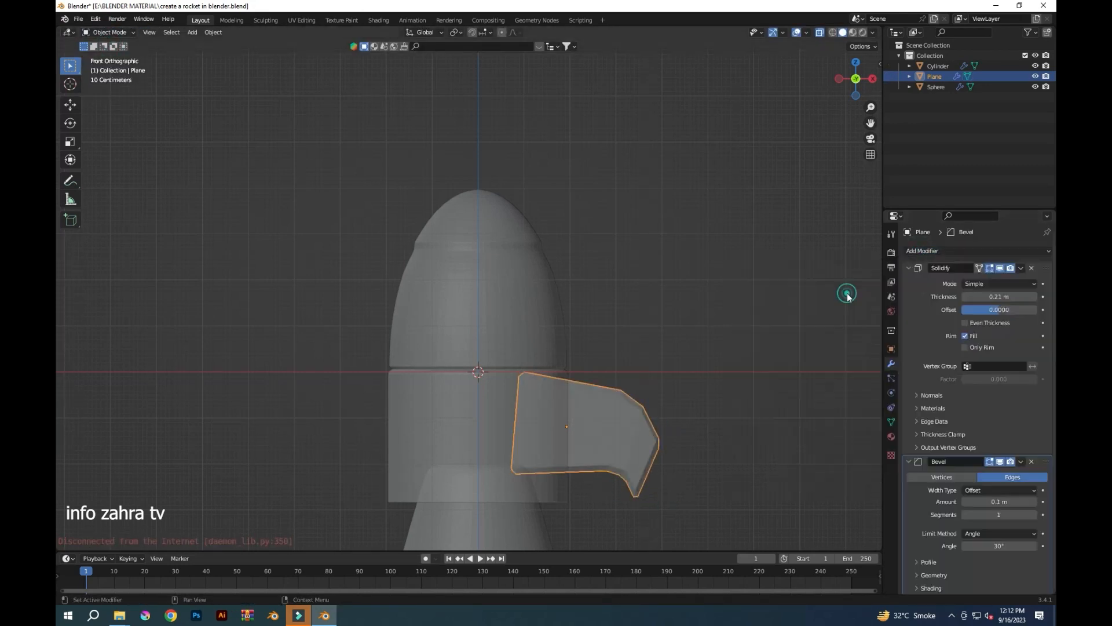
middle_click_drag(815, 427, 567, 377)
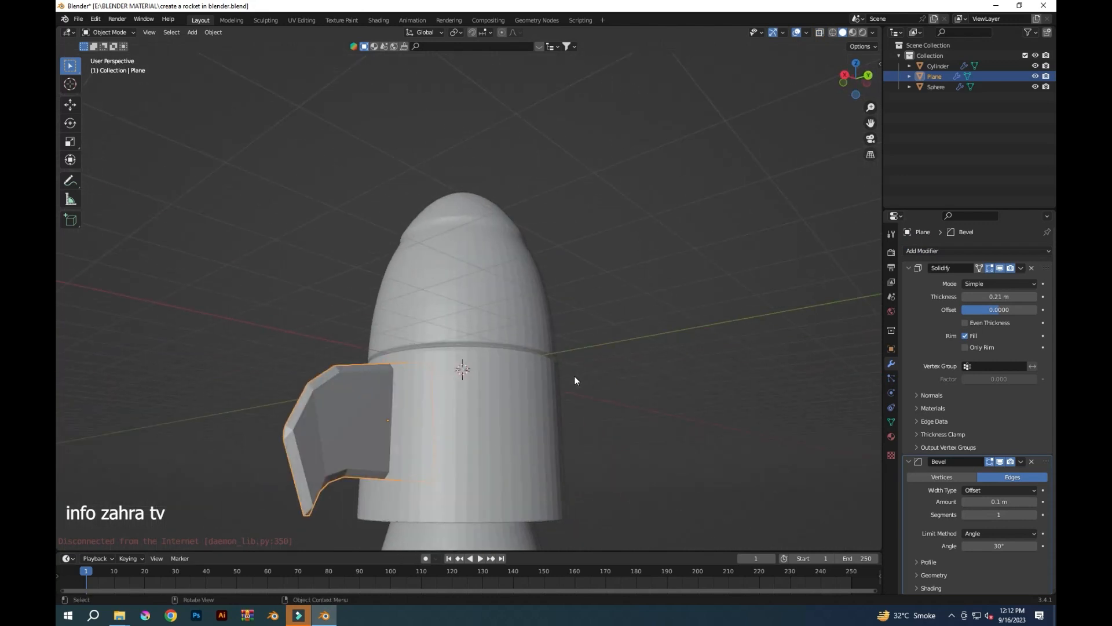
left_click_drag(1018, 503, 1038, 503)
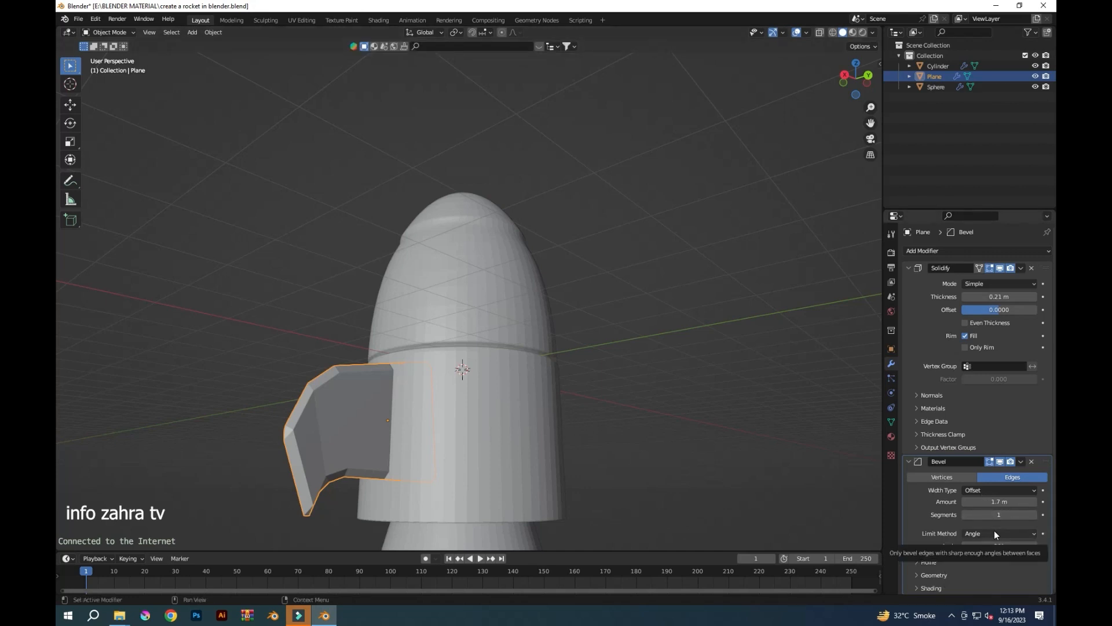
left_click(999, 502)
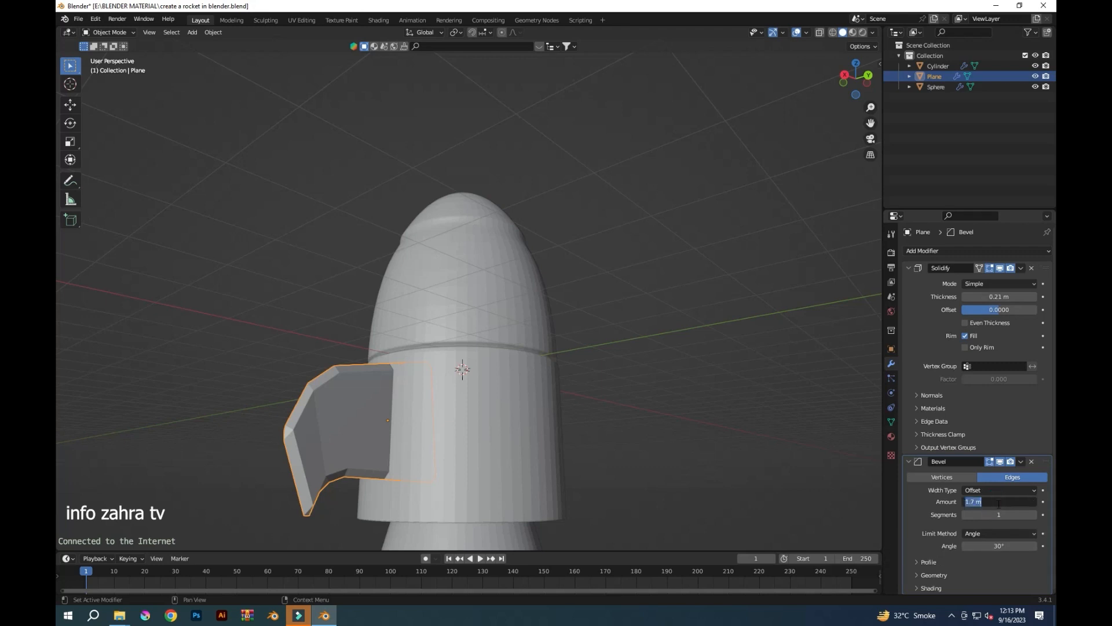
type("0.03")
key("Return")
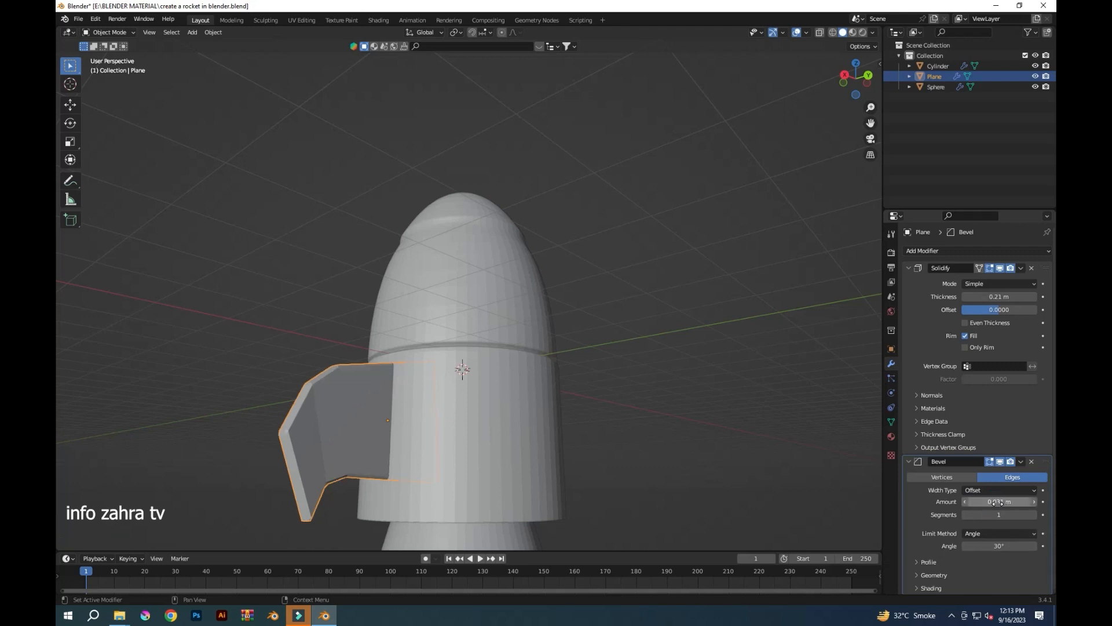
Raise the fin bevel's limit angle to 88°
left_click(1033, 546)
middle_click_drag(616, 465, 690, 508)
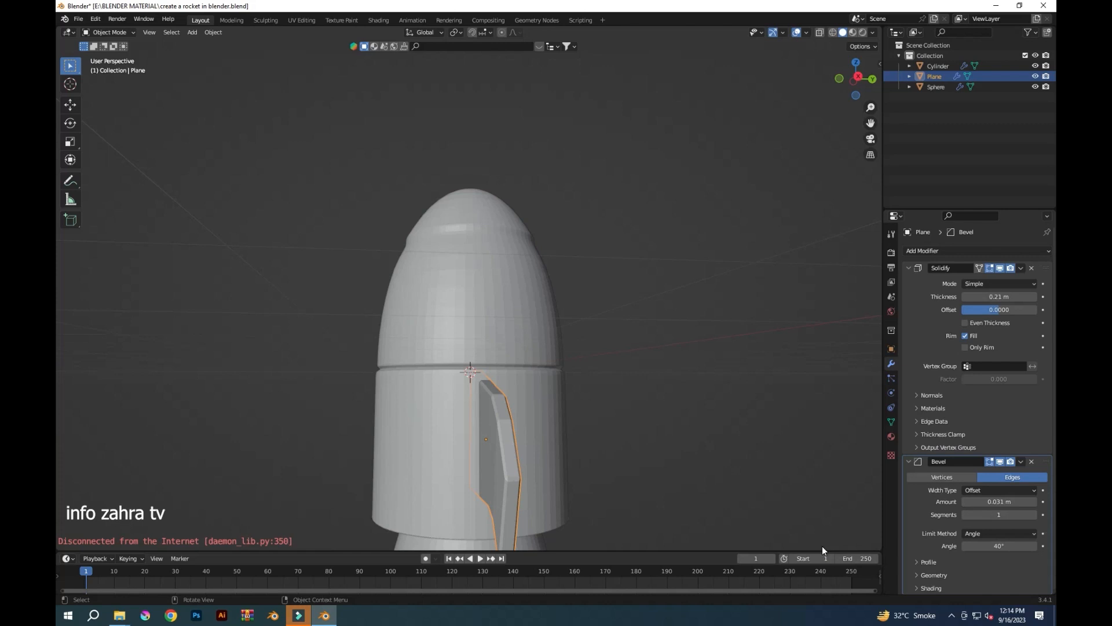
mouse_move(986, 547)
left_mouse_down()
mouse_move(1013, 547)
mouse_move(1002, 547)
left_mouse_up()
Add a Subdivision Surface modifier to the fin and enter Edit Mode
left_click(978, 251)
left_click(858, 442)
middle_click_drag(640, 426, 730, 450)
key("Tab")
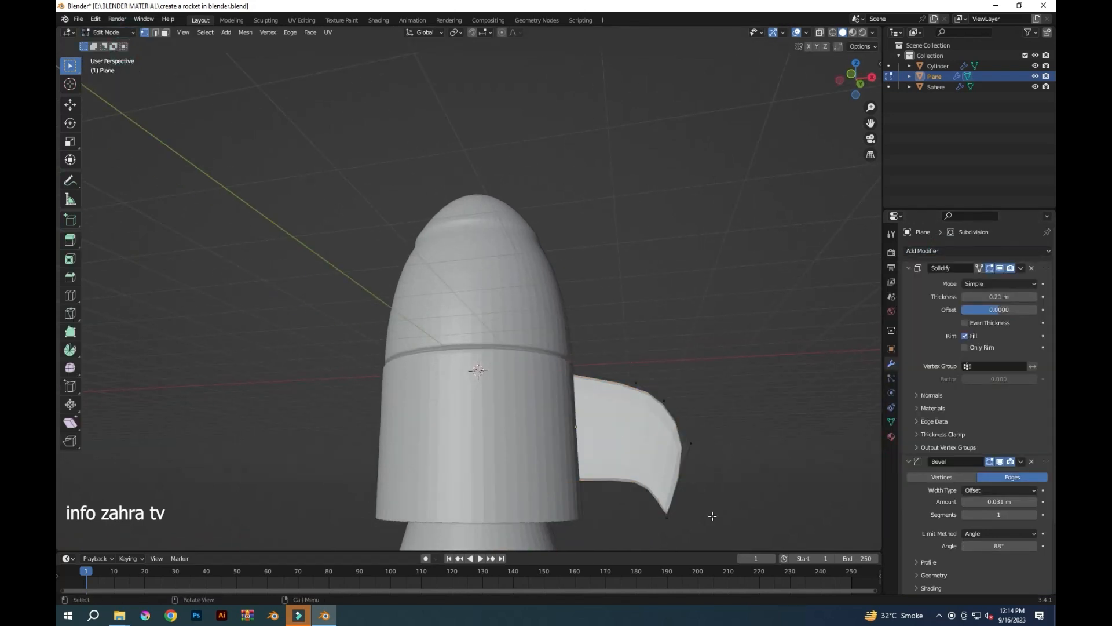
In front view, try moving the fin's lower tip vertex slightly, including along X, and return to Object Mode
key("KP_1")
key("g")
left_click(646, 520)
key("g")
key("x")
left_click(644, 520)
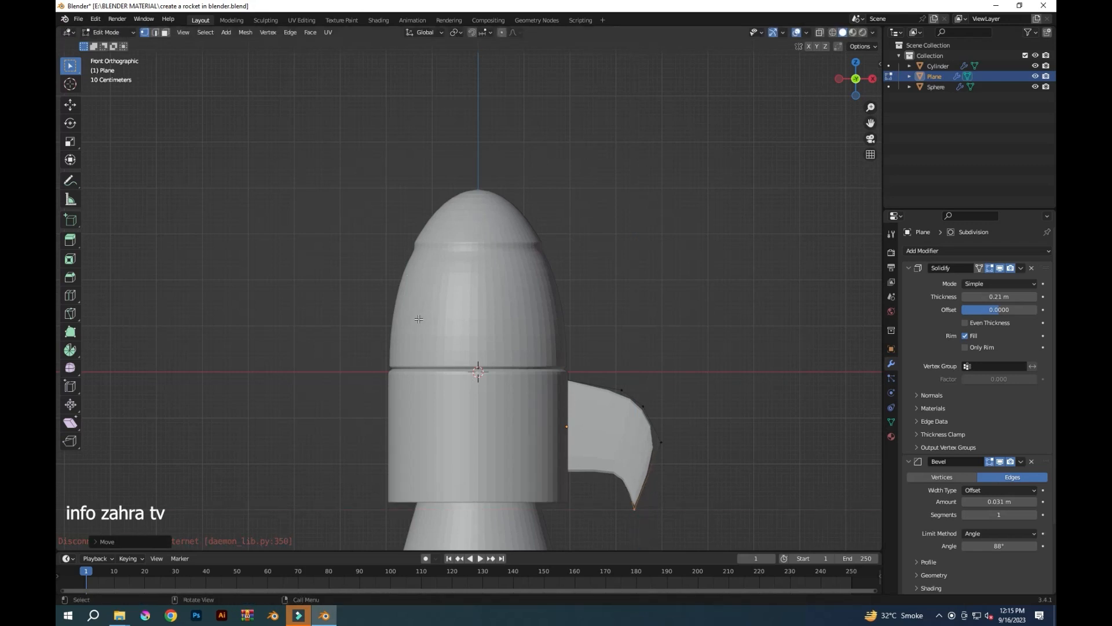
left_click(106, 31)
left_click(108, 42)
Undo the fin's recent tip vertex moves and set its bevel limit angle to 92°
left_click_drag(999, 546, 1011, 546)
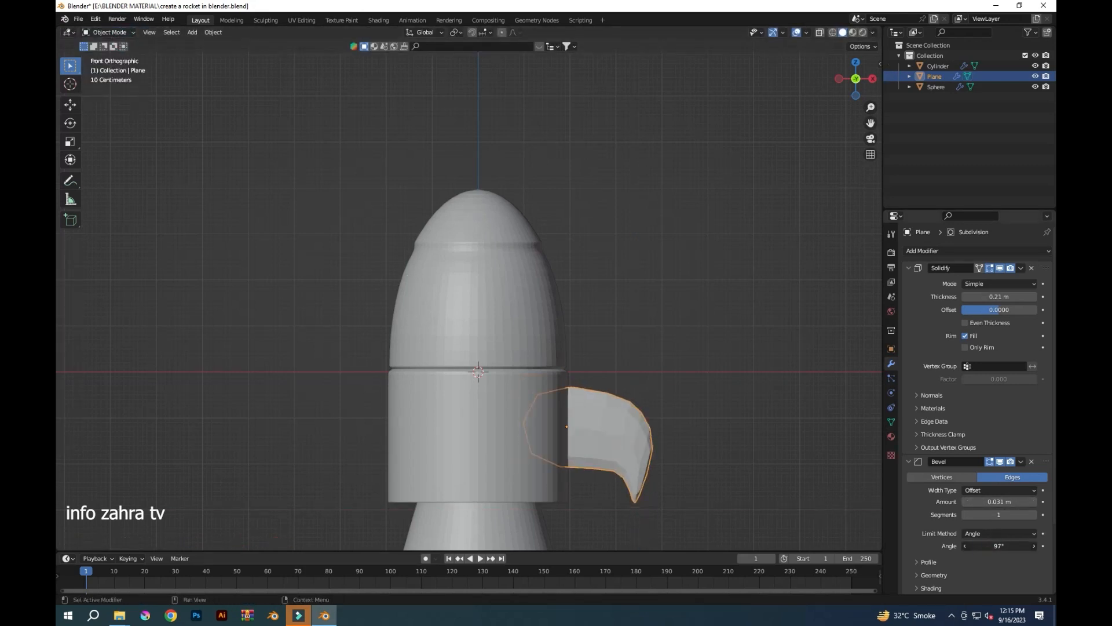
key("ctrl+z")
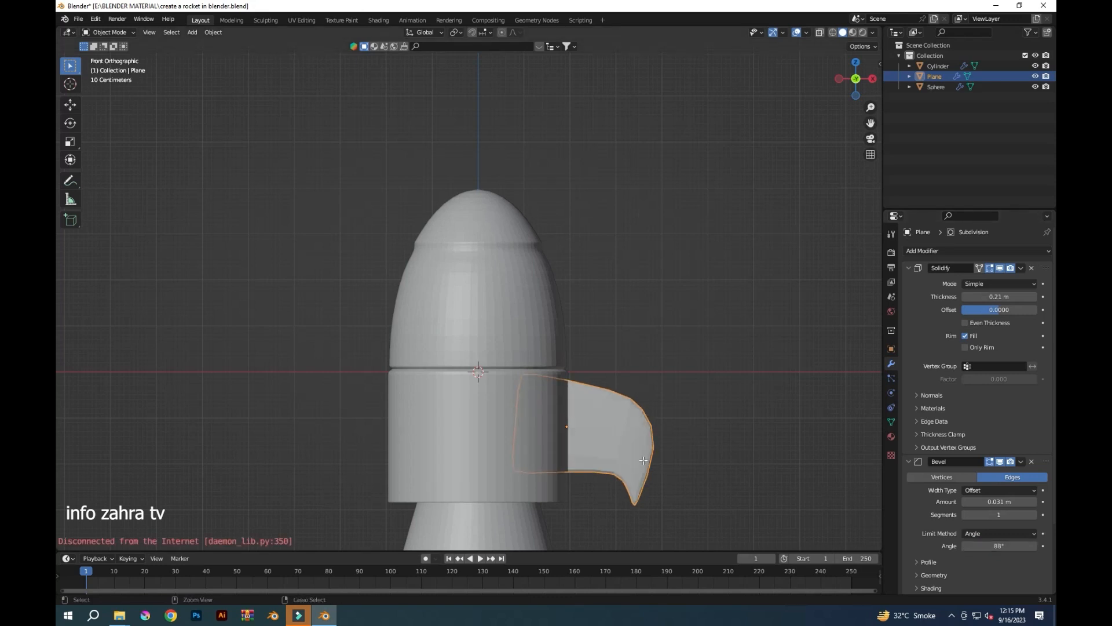
key("ctrl+z")
key("ctrl+z")
key("ctrl+z")
key("ctrl+z")
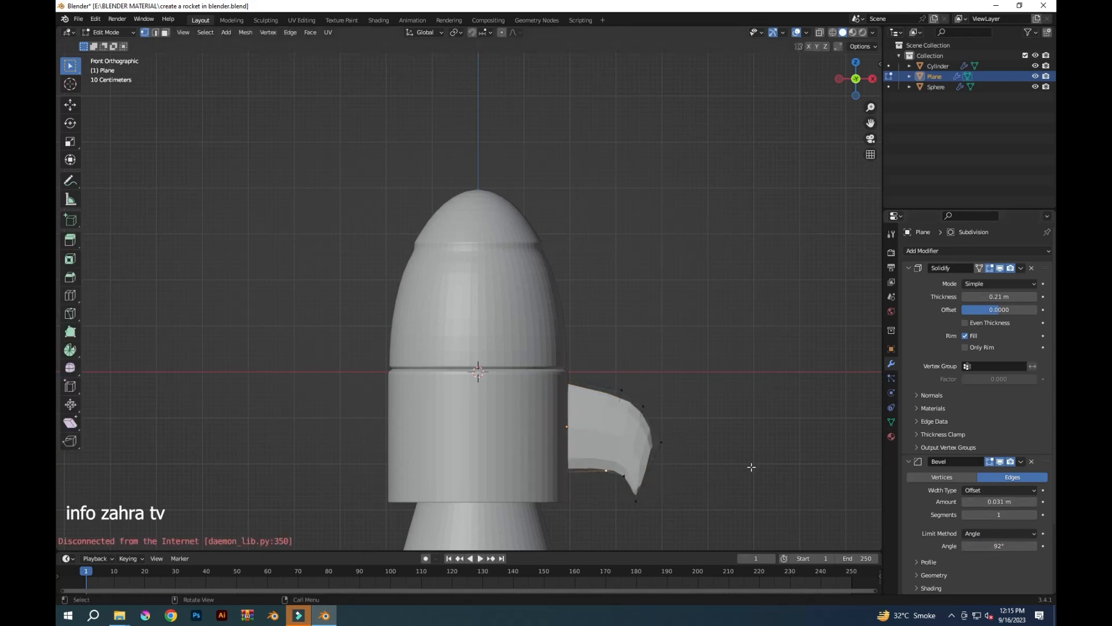
With X-ray on, select the fin's outer vertices, including the lower tip, and reposition them slightly
left_click_drag(591, 371, 701, 491)
key("alt+z")
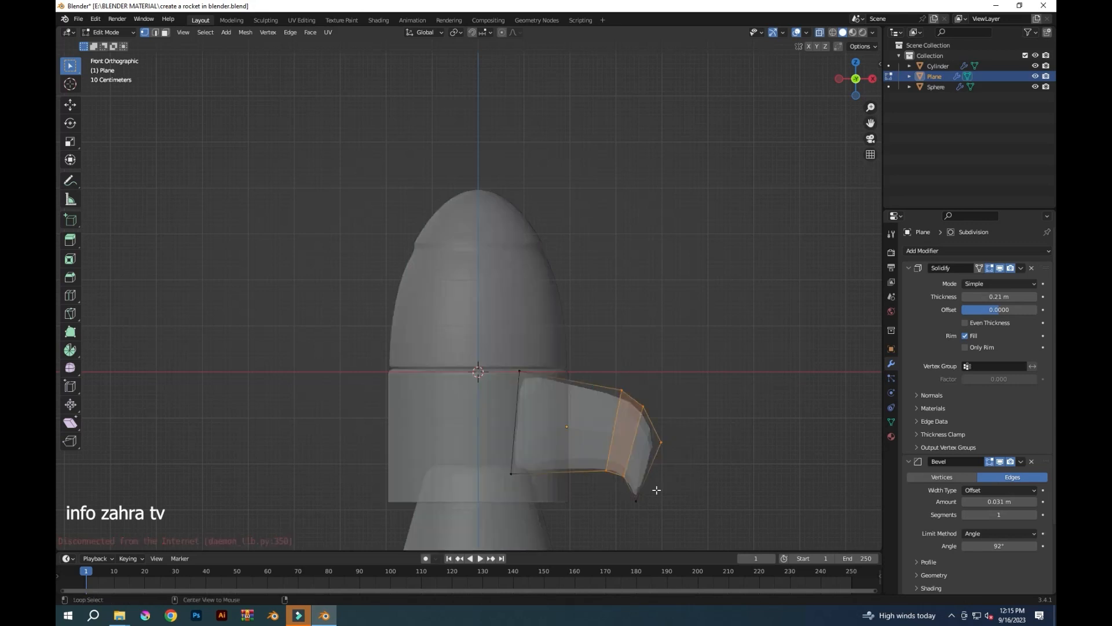
key("g")
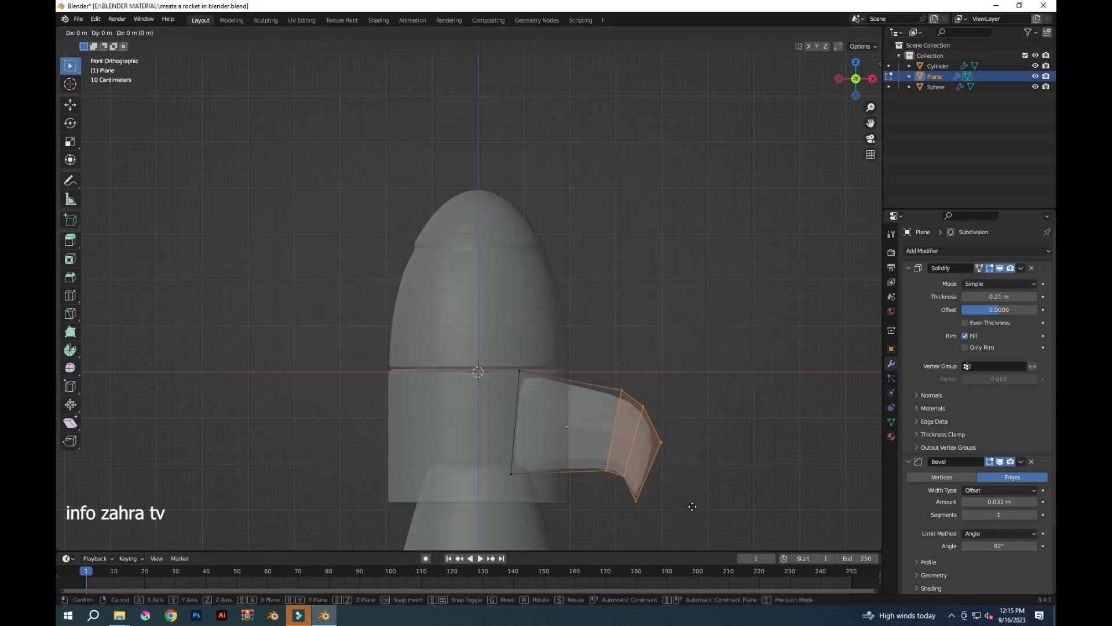
left_click(681, 510)
Shift the fin's outer lower vertices slightly along Z, return to Object Mode and turn off X-ray
left_click_drag(607, 401, 673, 510)
key("g")
key("z")
left_click(666, 516)
key("Tab")
key("alt+z")
Set the fin's Solidify thickness to 0.3 m
middle_click_drag(625, 349, 533, 387)
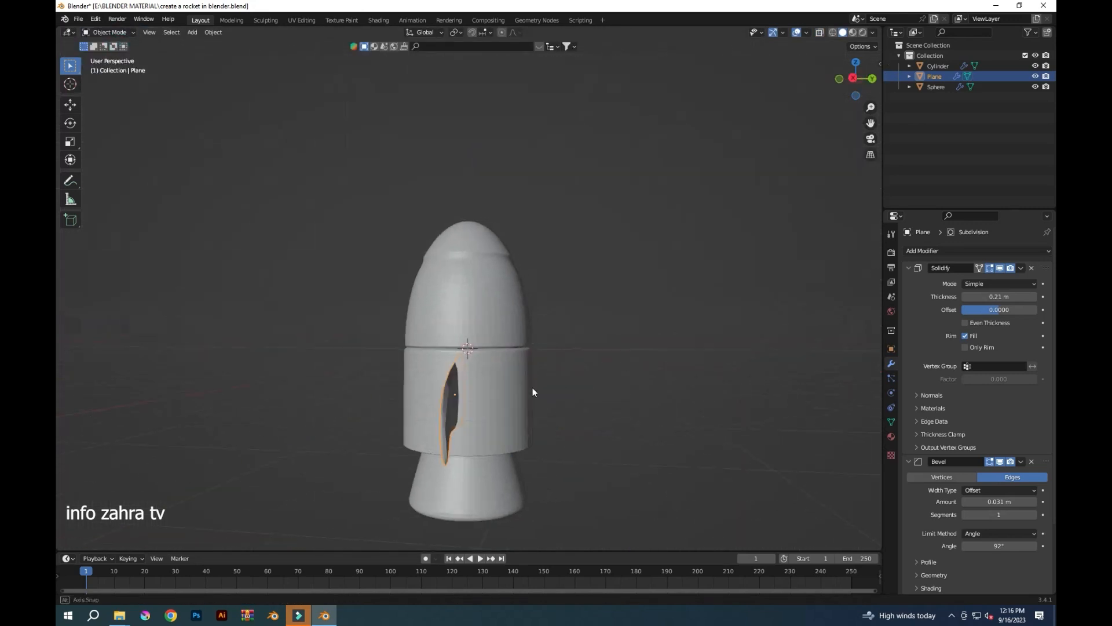
scroll(990, 515, "down", 4)
middle_click_drag(570, 427, 614, 417)
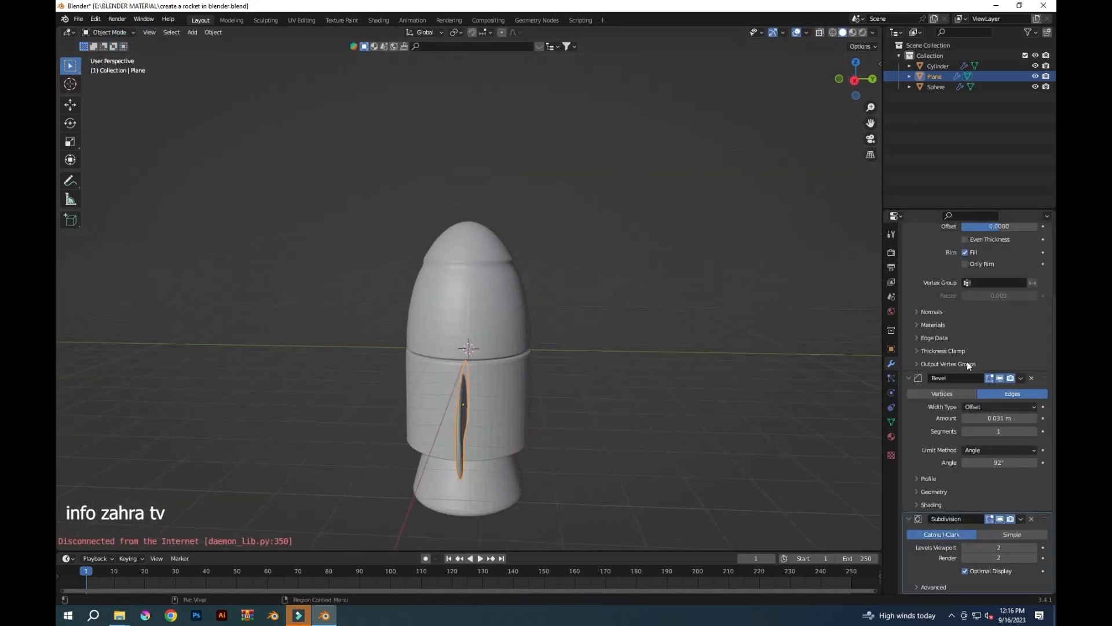
scroll(968, 361, "up", 4)
Duplicate the fin in top view, keeping the copy at the original's position
key("KP_7")
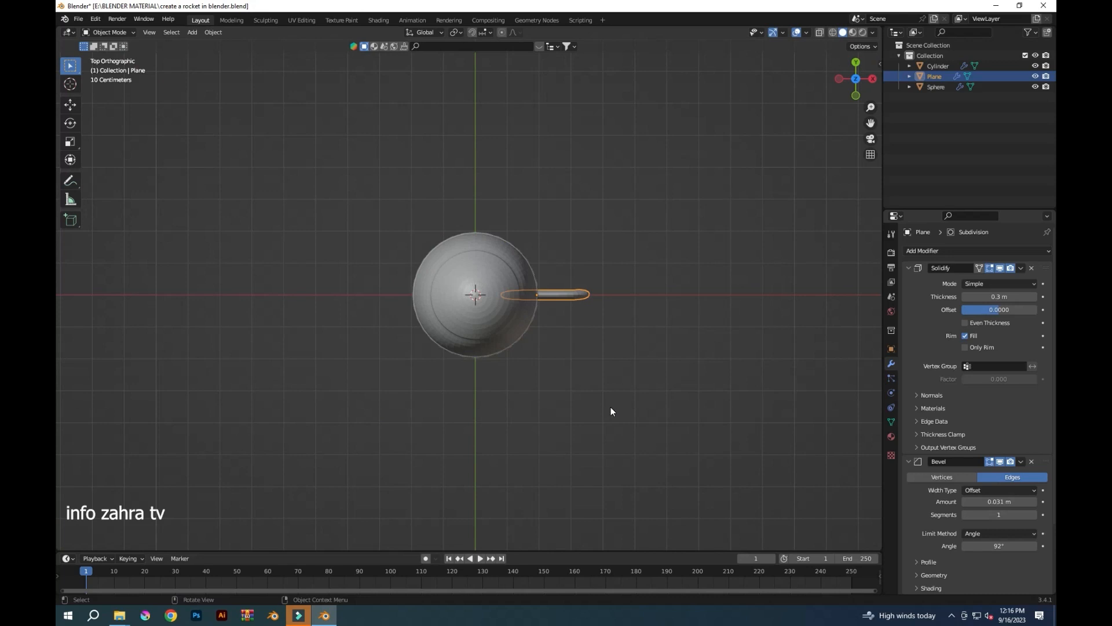
key("shift+d")
left_click(607, 311)
Try rotating the duplicated fin by 120° in top view, and undo the rotation
type("r120")
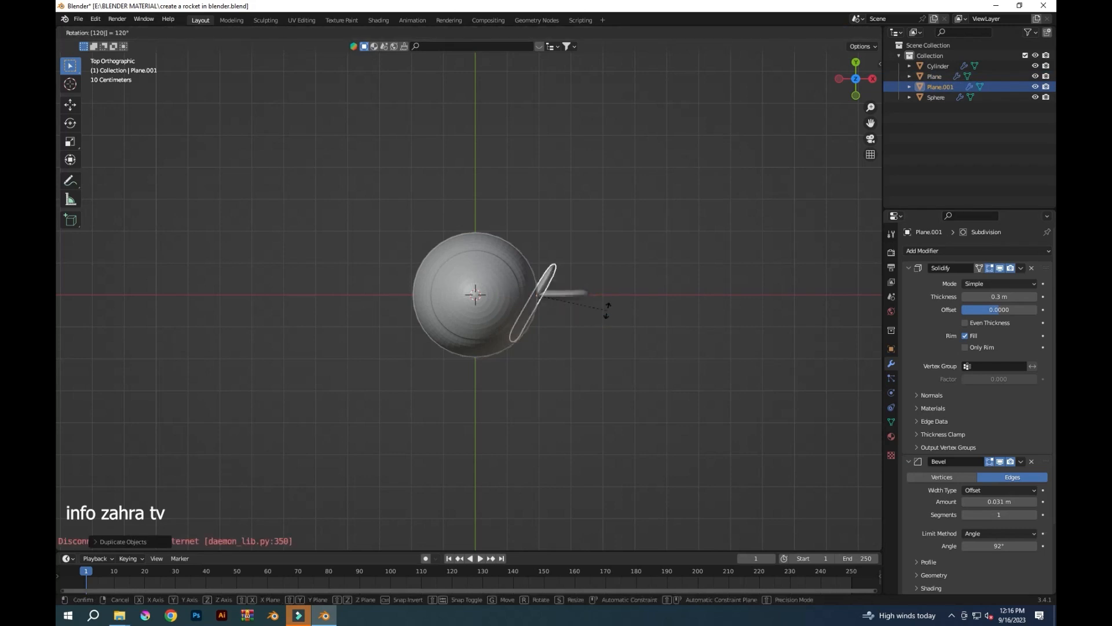
key("Return")
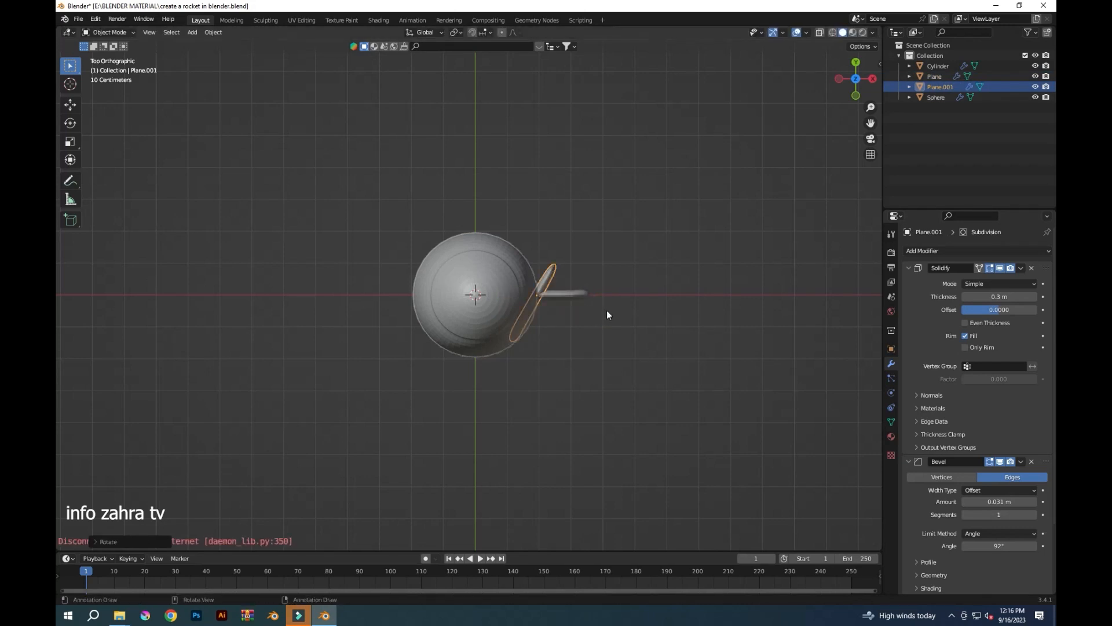
key("ctrl+z")
Try placing the duplicated fin by rotating it freehand and moving it along X, and undo both changes
key("r")
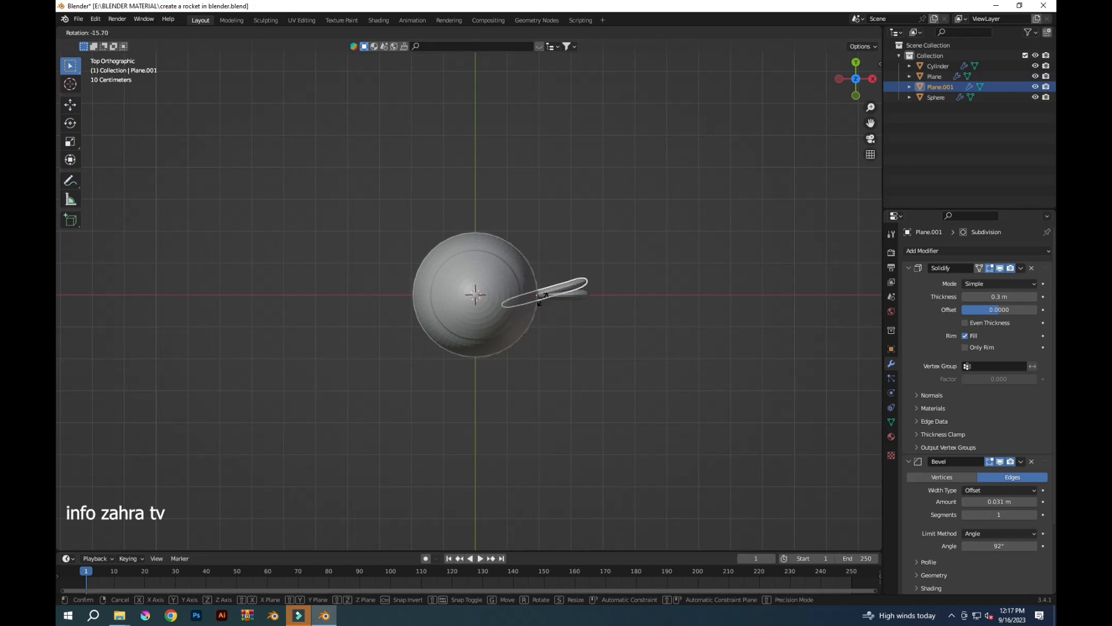
left_click(543, 297)
key("g")
key("x")
left_click(414, 346)
middle_click_drag(470, 487, 469, 419)
key("ctrl+z")
key("ctrl+z")
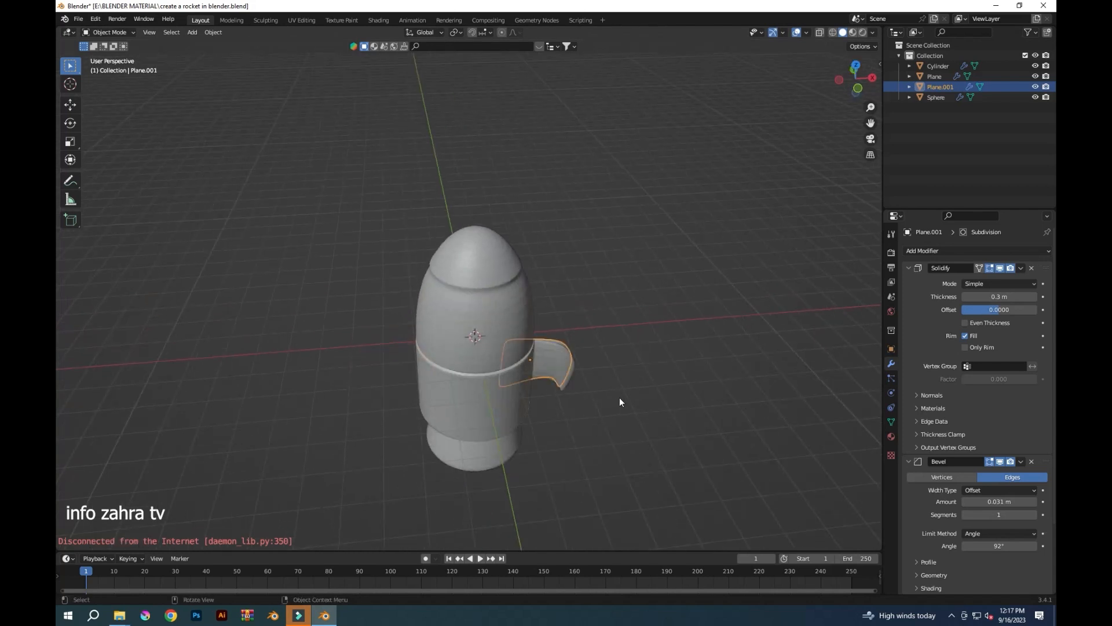
Add a Mirror modifier on the X axis to the duplicated fin, with the rocket body as mirror object
middle_click_drag(621, 402, 626, 354)
left_click(954, 250)
left_click(851, 373)
scroll(1010, 440, "down", 8)
left_click(1032, 536)
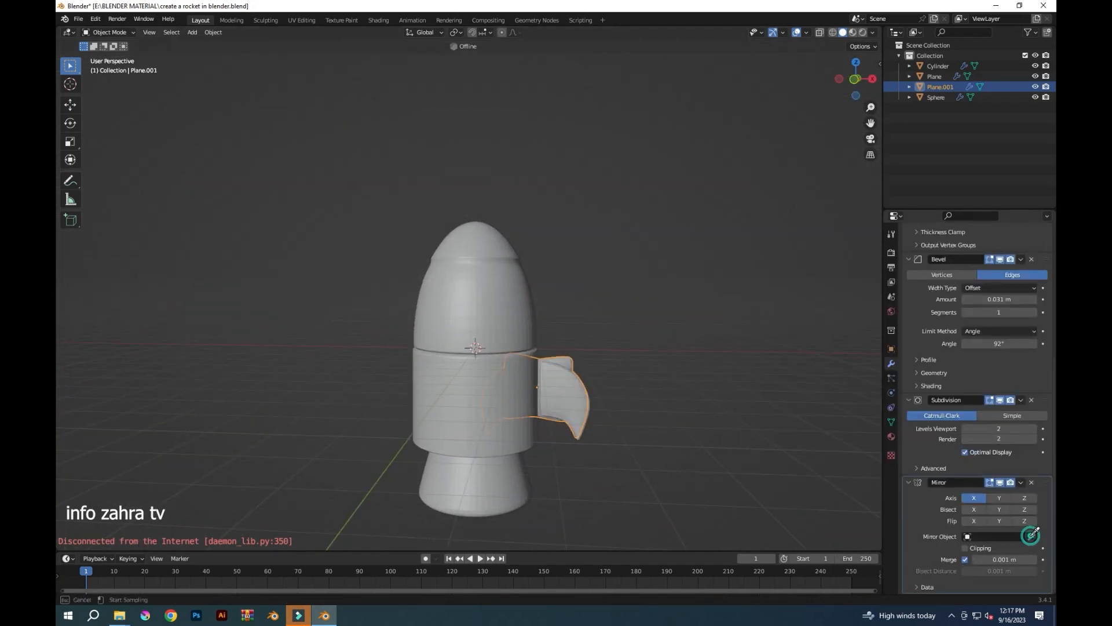
left_click(496, 408)
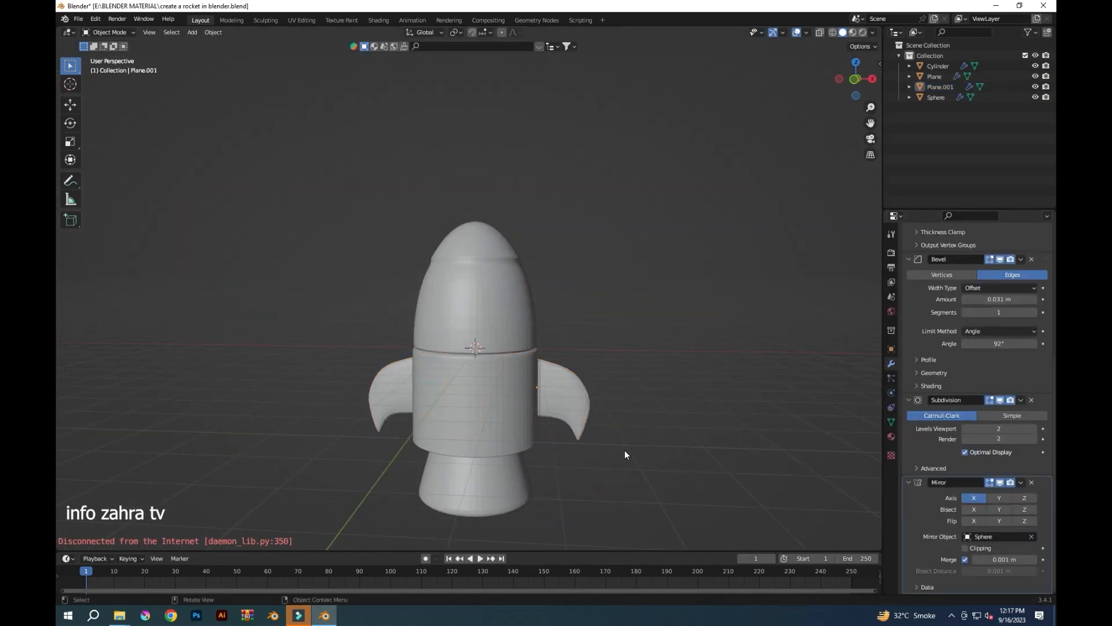
Delete the original fin that overlaps the duplicate, and select the remaining mirrored fin
middle_click_drag(617, 454, 506, 450)
left_click(469, 454)
middle_click_drag(626, 448, 716, 447)
left_click(572, 418)
key("Delete")
left_click(571, 403)
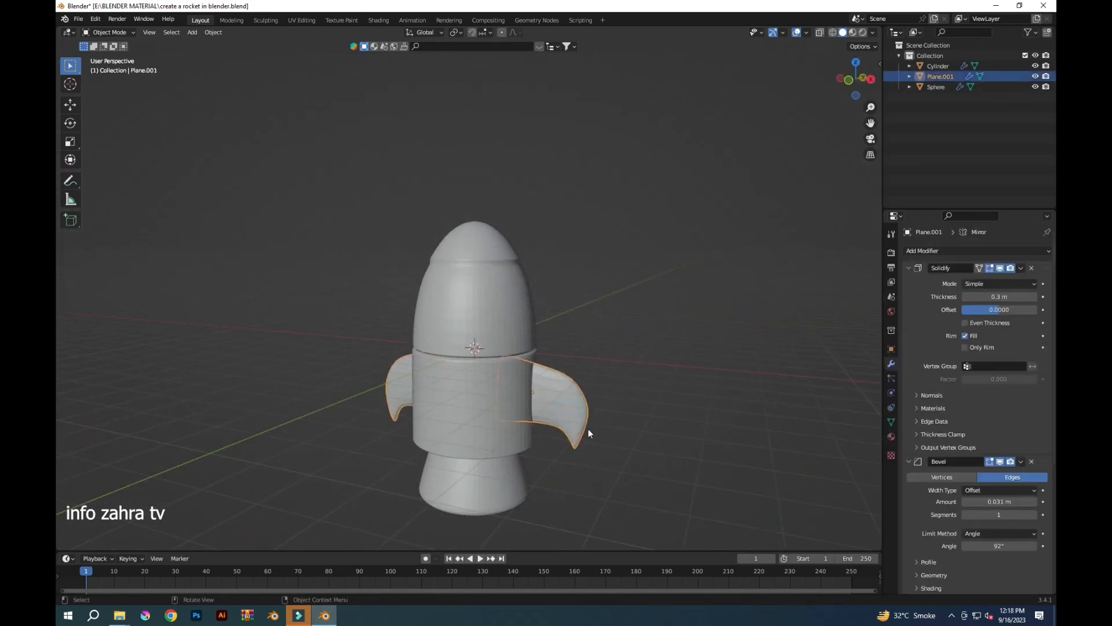
Try duplicating the mirrored fin pair, and undo the duplication
middle_click_drag(594, 471, 400, 414)
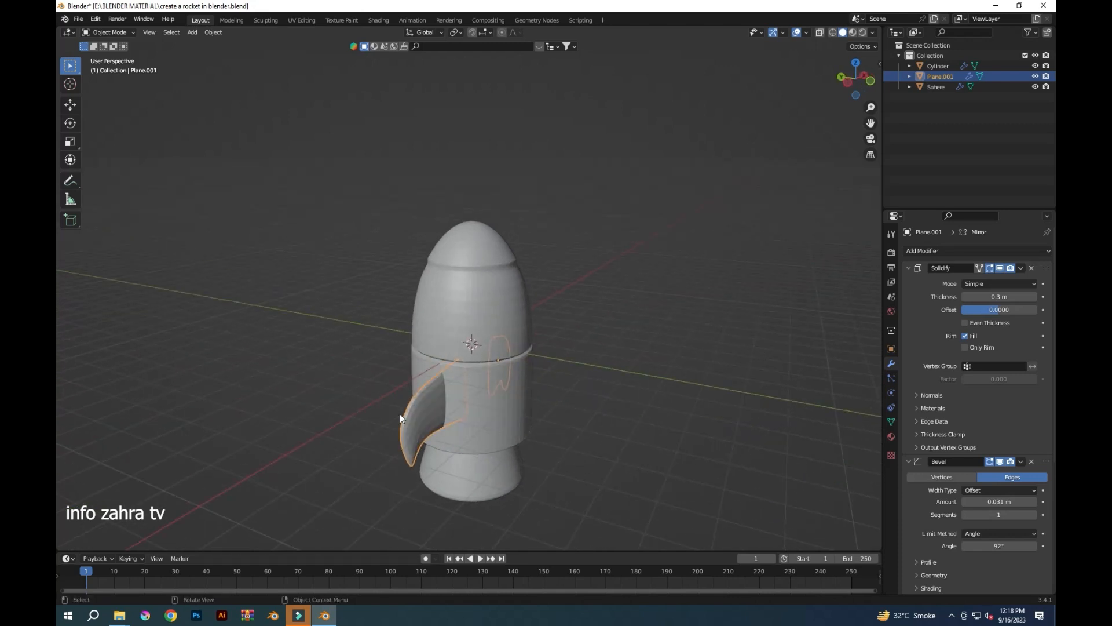
key("shift+d")
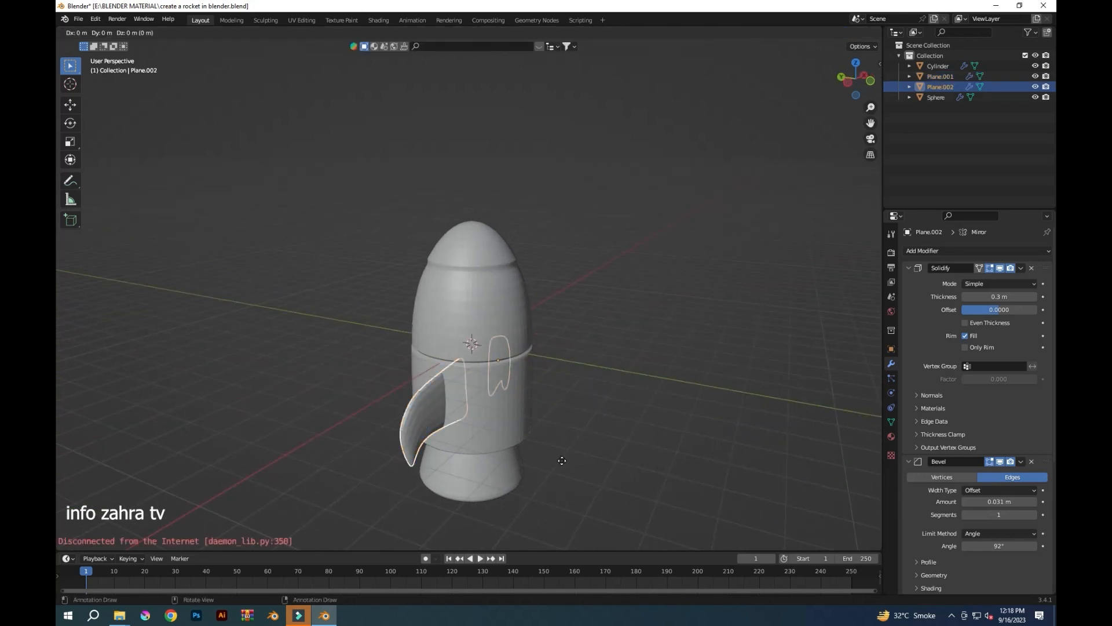
left_click(793, 524)
key("ctrl+z")
Remove the Mirror modifier from the fin
scroll(1032, 489, "down", 6)
left_click(1031, 482)
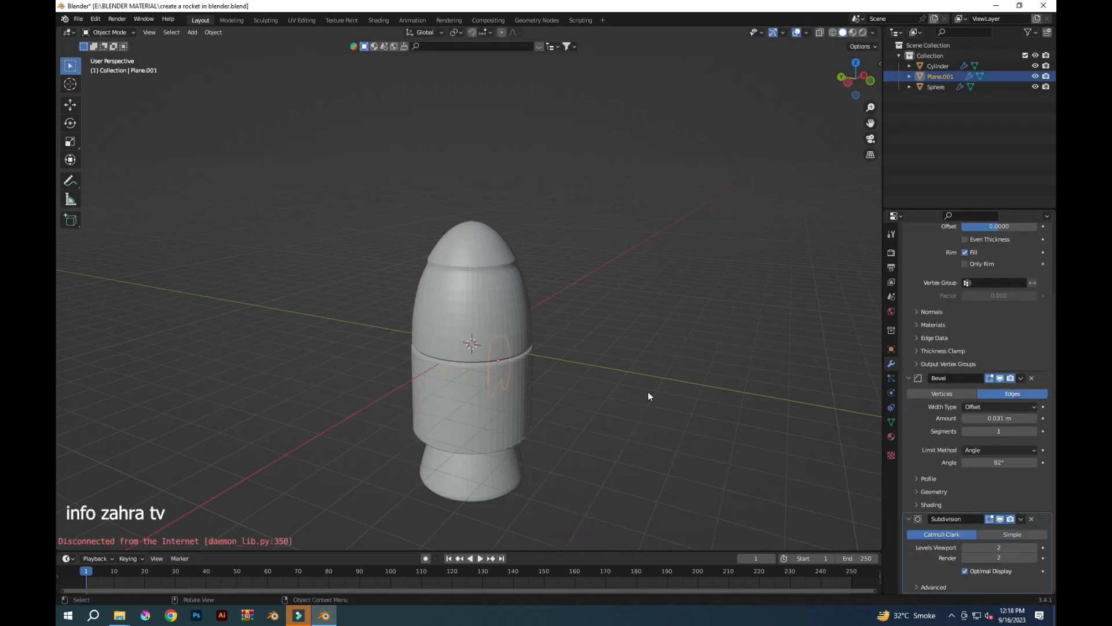
scroll(910, 269, "up", 4)
Add an Array modifier with a count of 3 to the fin and set its relative X factor to 0
left_click(929, 251)
left_click(854, 281)
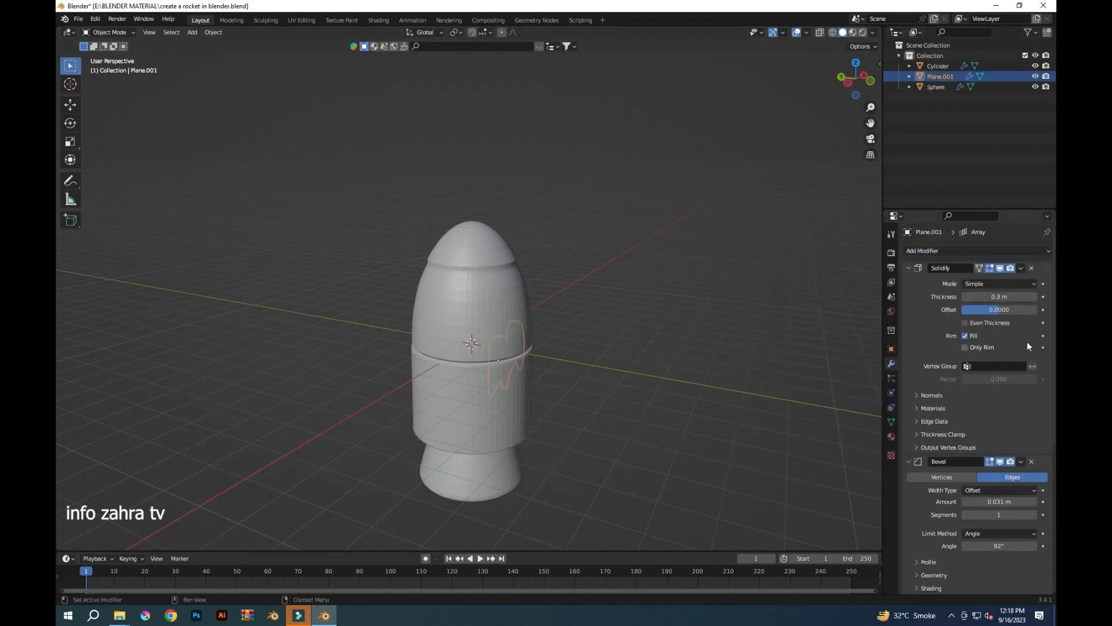
scroll(1038, 435, "down", 10)
key("KP_1")
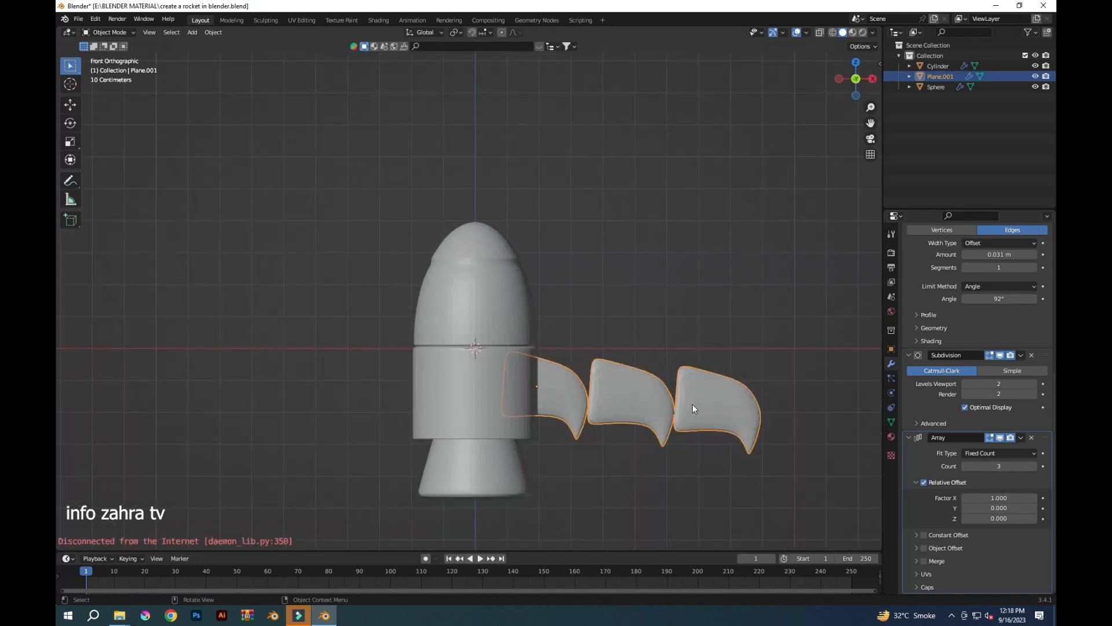
left_click(998, 497)
type("0")
key("Return")
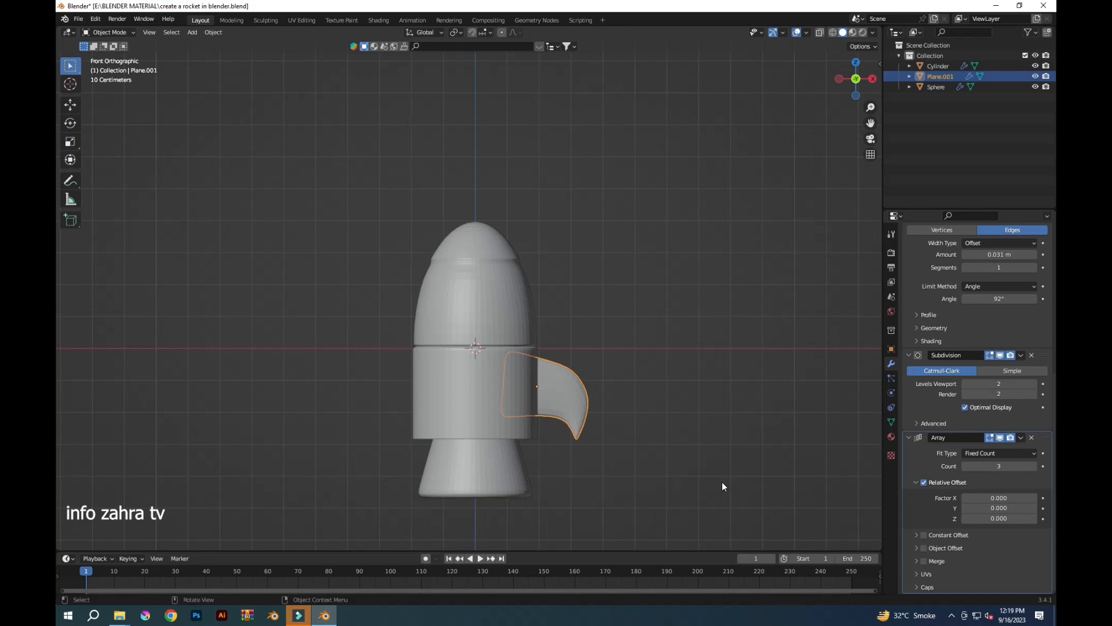
Remove the fin's Array modifier, duplicate the fin and move the copy along X toward the body's centre
scroll(958, 484, "up", 5)
key("shift+d")
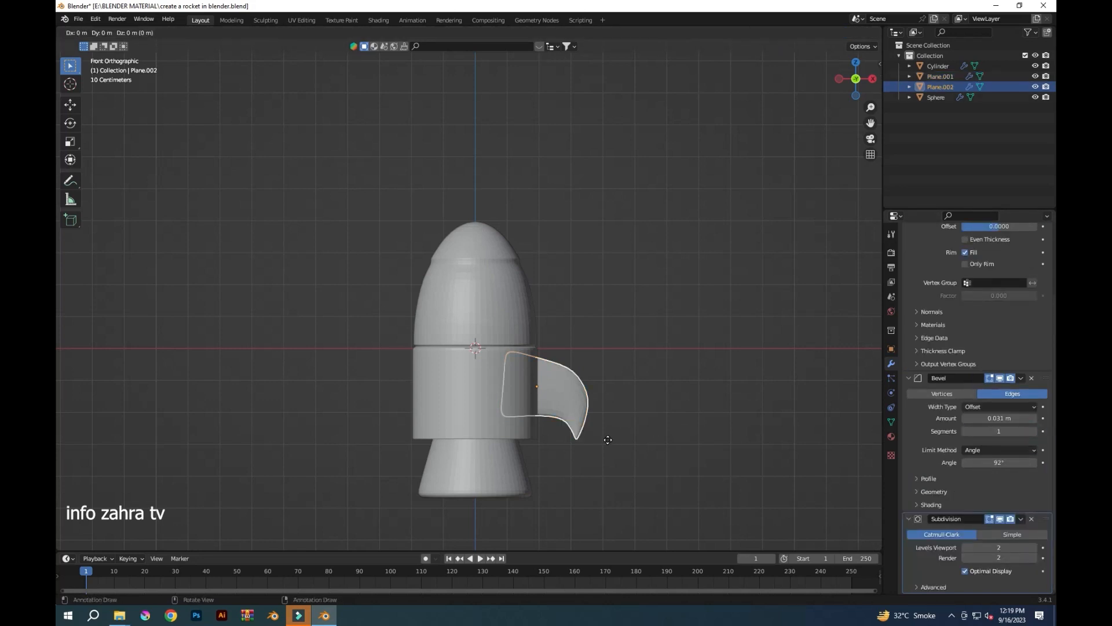
key("x")
left_click(504, 441)
Rotate the duplicated fin about Z and move it along Y to the front of the body
middle_click_drag(503, 442, 564, 483)
key("r")
key("z")
left_click(445, 455)
key("g")
key("y")
left_click(520, 459)
Refine the front fin's Z rotation and X position so it stands edge-on near the body's centre line
key("KP_1")
key("r")
key("z")
left_click(527, 456)
key("g")
key("x")
left_click(566, 458)
key("r")
key("z")
left_click(510, 458)
middle_click_drag(471, 460, 478, 437)
key("KP_1")
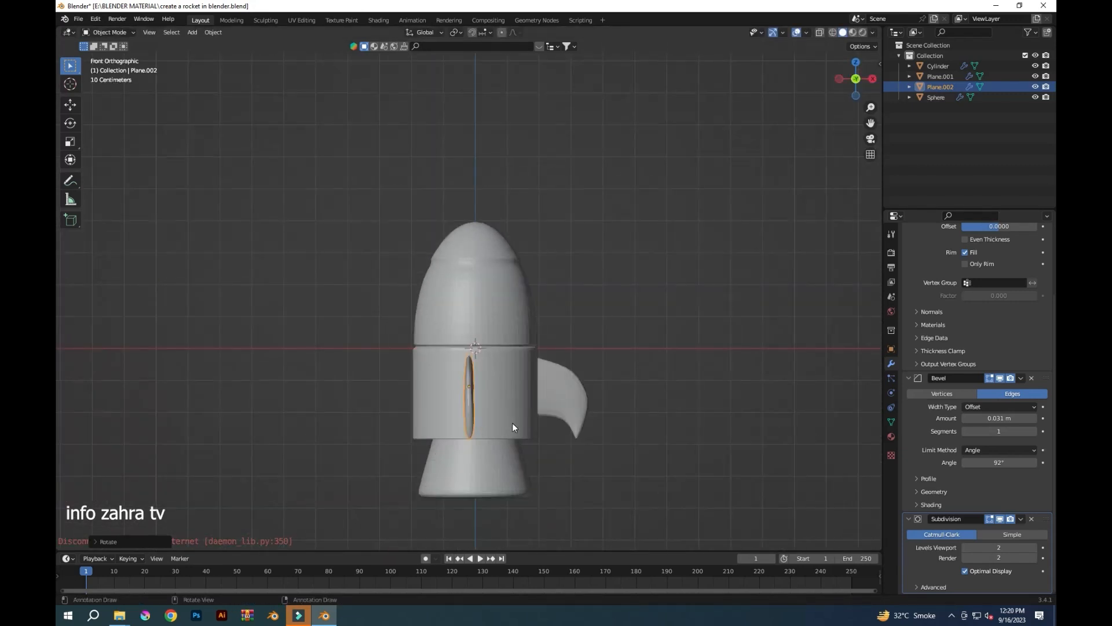
Add a Mirror modifier on the X axis to the side fin, using the rocket body as mirror object
left_click(518, 400)
scroll(1009, 356, "up", 5)
left_click(978, 251)
left_click(842, 372)
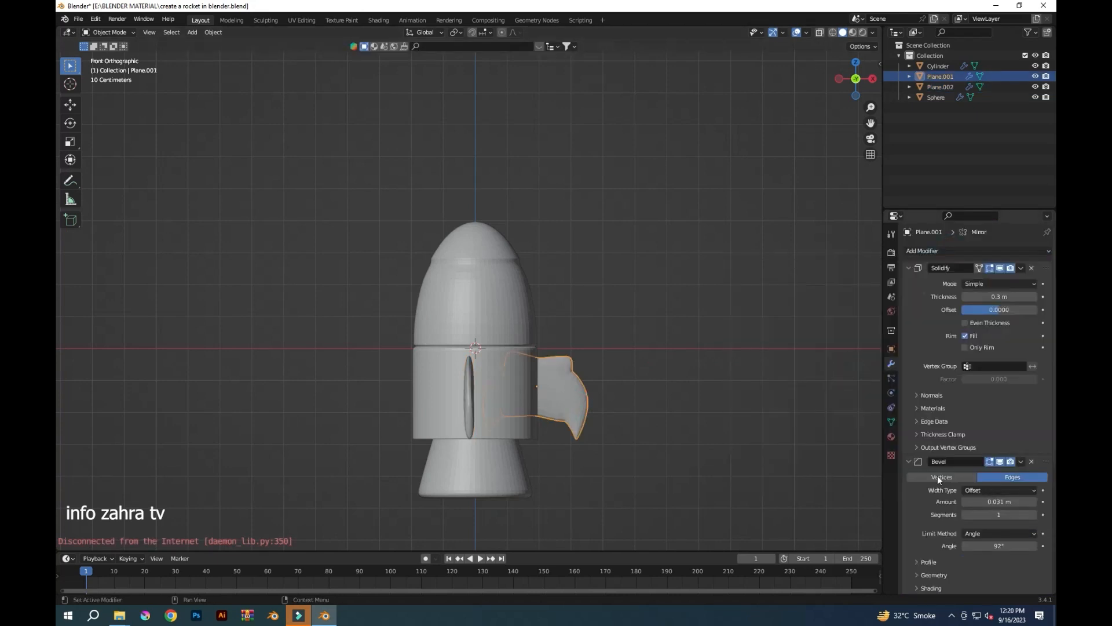
scroll(939, 476, "down", 5)
left_click(1032, 536)
left_click(429, 378)
Check the fins from several angles and save the file
middle_click_drag(429, 498, 470, 518)
left_click(522, 418)
middle_click_drag(629, 410, 479, 419)
left_click(547, 460)
key("ctrl+s")
left_click(952, 615)
left_click(951, 591)
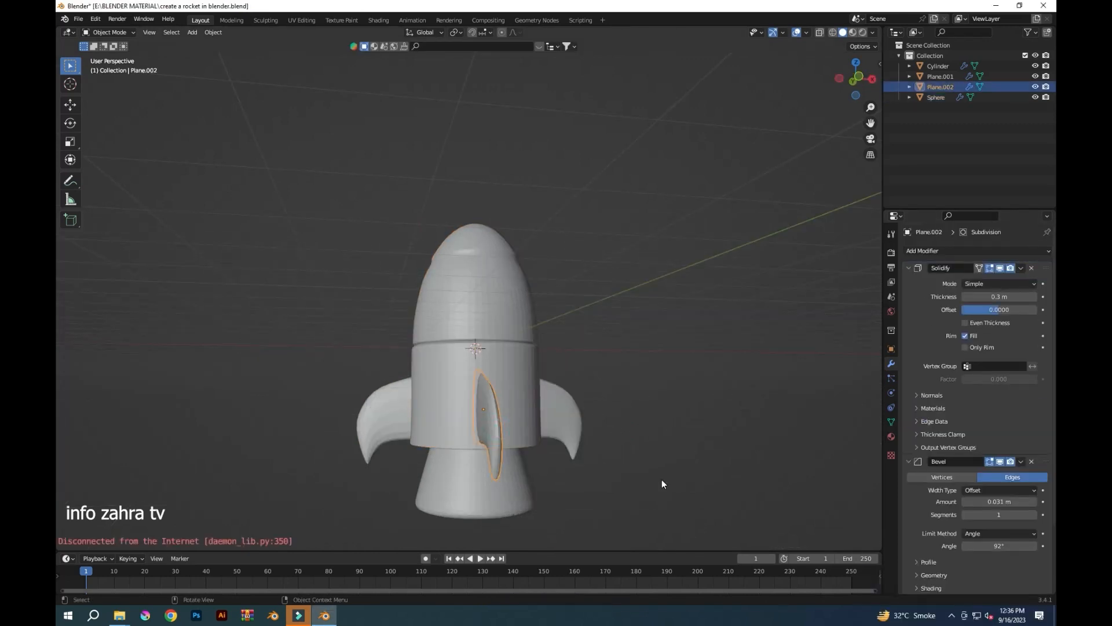
Select all rocket parts together: the body, the side fins, the front fin and the nozzle
middle_click_drag(649, 502, 479, 280)
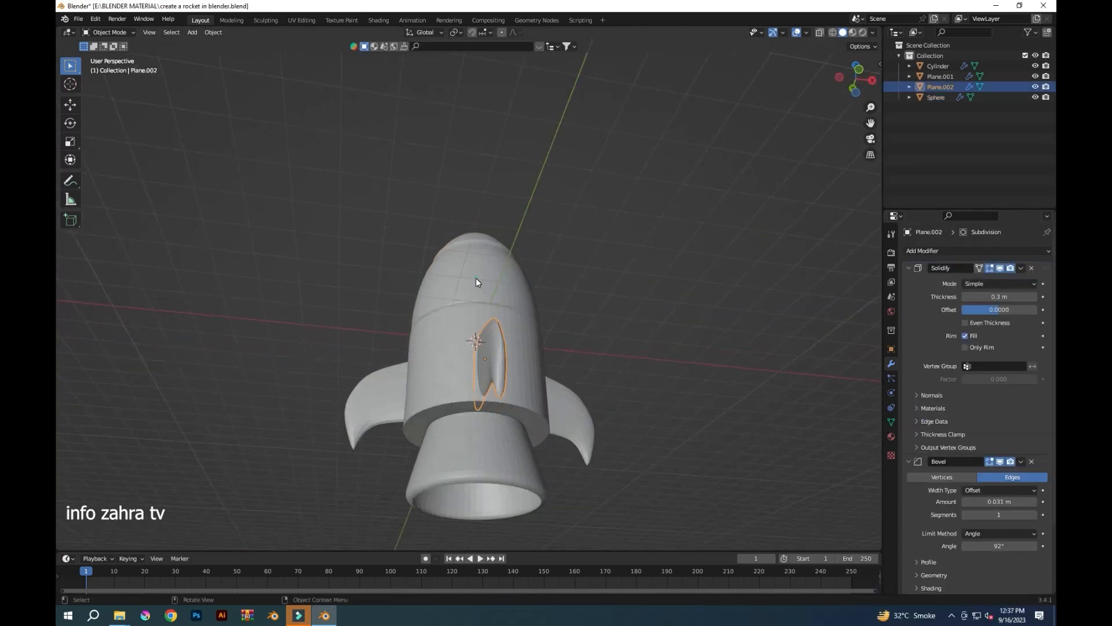
left_click(479, 281)
middle_click_drag(591, 377, 392, 457)
middle_click_drag(319, 296, 262, 321)
left_click(561, 402, "shift")
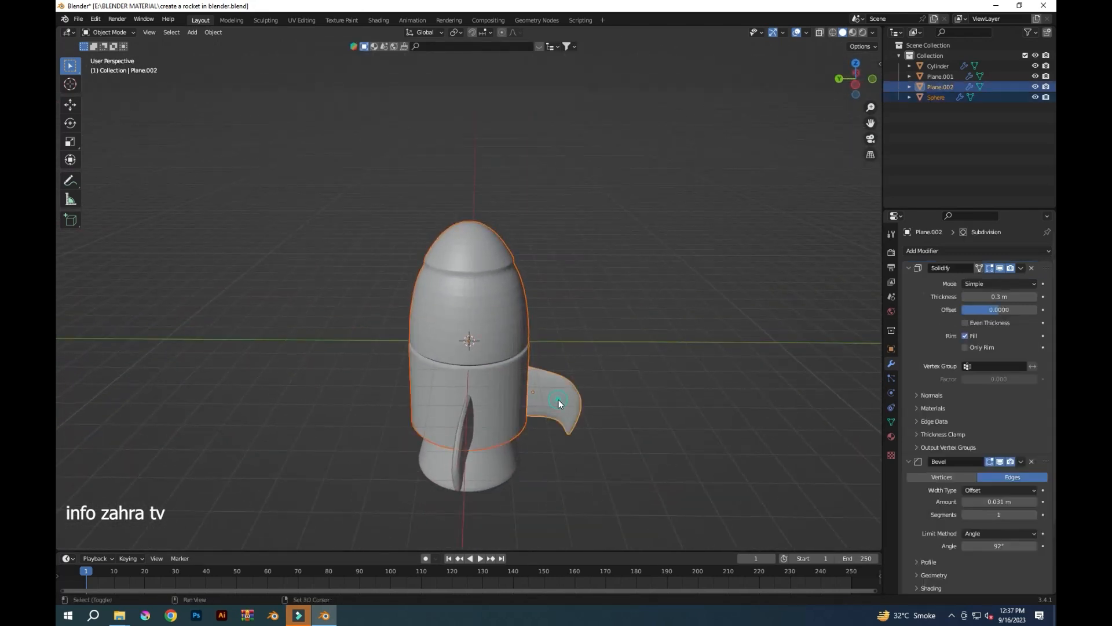
left_click(464, 464, "shift")
right_click(537, 472)
middle_click_drag(619, 461, 501, 472)
left_click(502, 472, "shift")
key("KP_1")
right_click(558, 503)
right_click(531, 474)
Rotate the whole rocket about X until it lies horizontally in right view
middle_click_drag(626, 471, 623, 491)
key("r")
key("x")
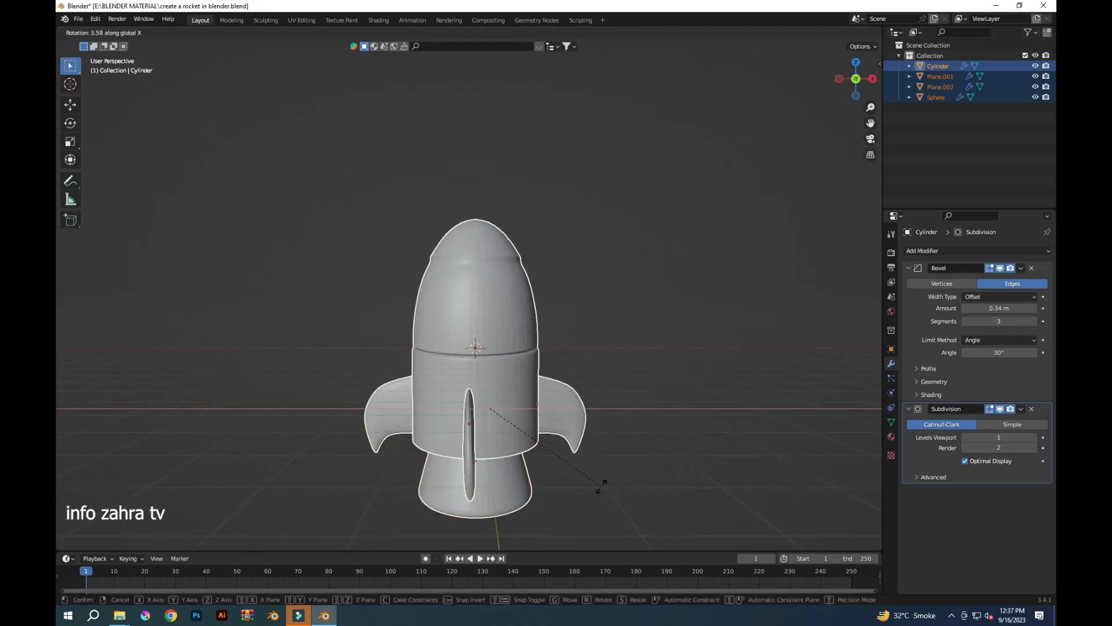
left_click(648, 297)
key("KP_3")
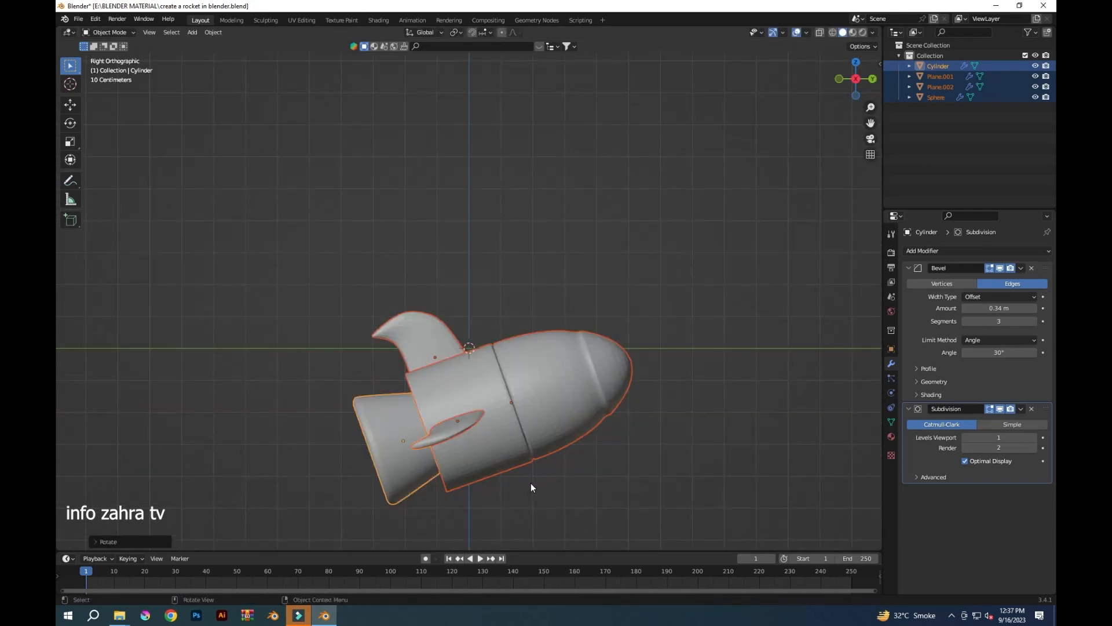
key("r")
key("x")
left_click(472, 445)
Raise the whole rocket about 4.36 m along Z so the body rests on the ground line, and deselect it
key("g")
key("z")
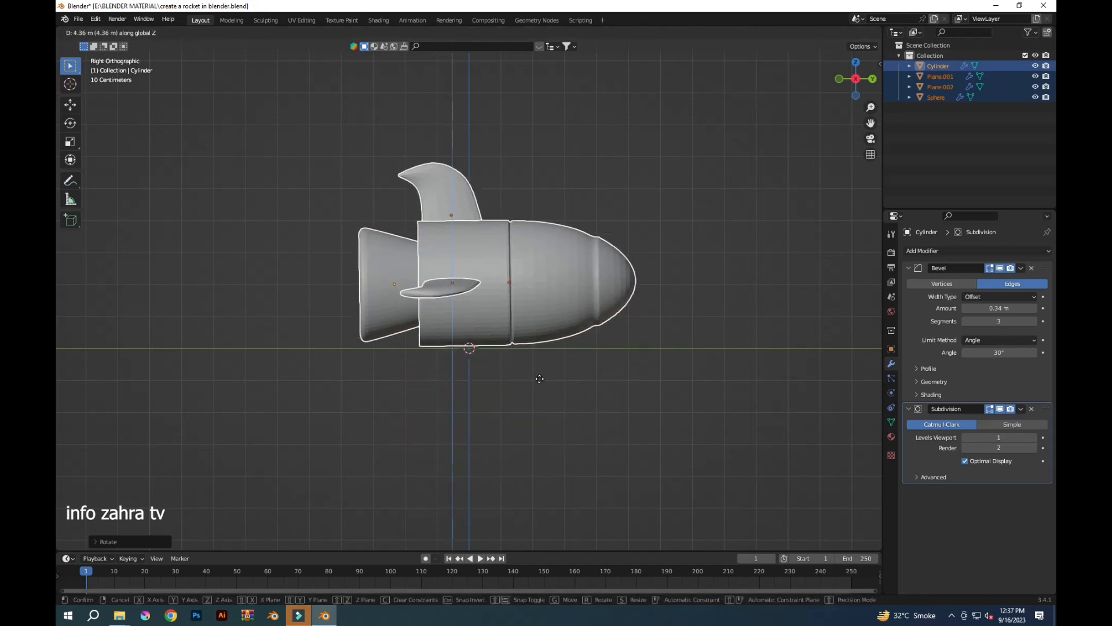
left_click(540, 378)
left_click(683, 338)
Select the rocket body and enter Edit Mode
middle_click_drag(710, 325, 689, 375)
left_click(580, 307)
left_click(109, 32)
left_click(118, 57)
key("Tab")
left_click(109, 32)
left_click(118, 57)
In top view, switch to face selection and box-select a central patch of faces on the body's front section
key("KP_3")
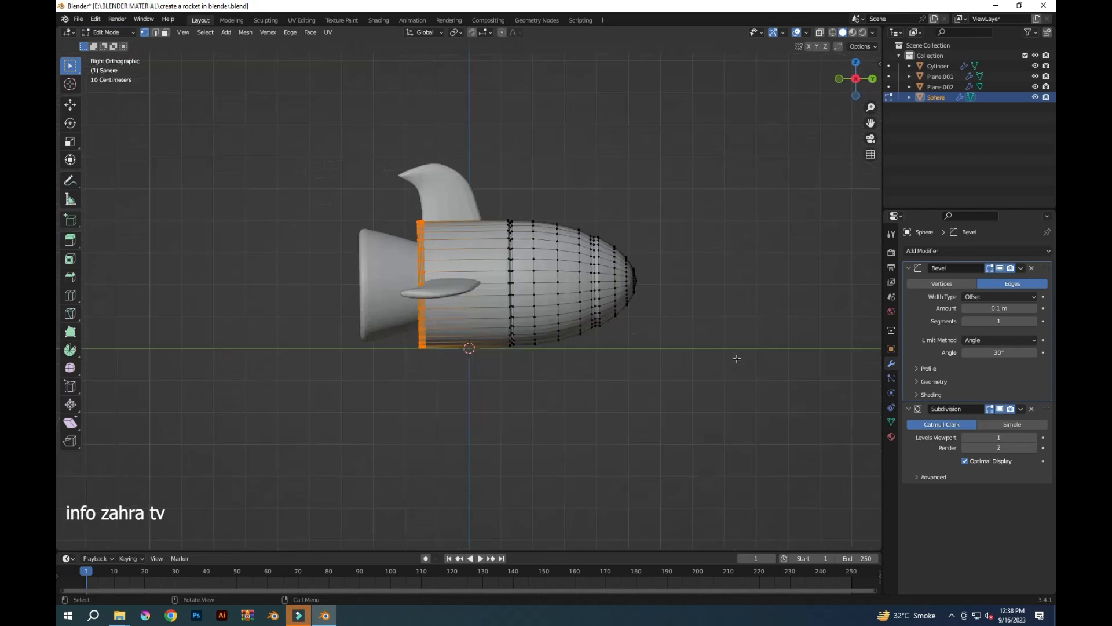
key("KP_7")
scroll(700, 128, "up", 3)
left_click_drag(870, 122, 834, 183)
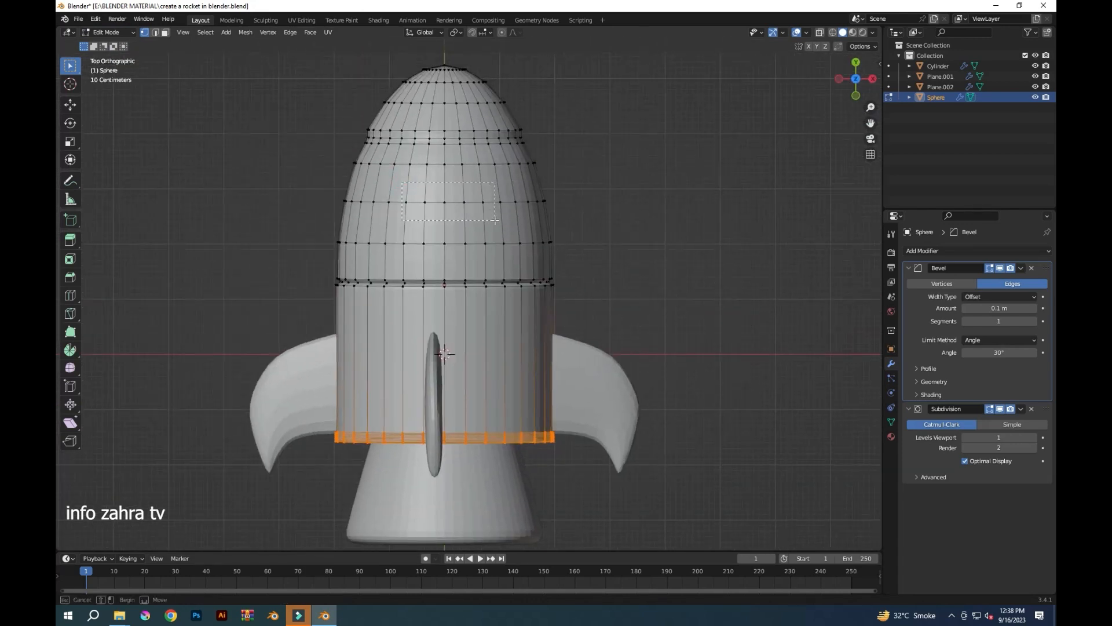
left_click_drag(489, 214, 397, 180)
left_click(167, 33)
left_click_drag(492, 235, 399, 182)
In right view, extrude the selected upper faces down into the body to form a recess
key("KP_3")
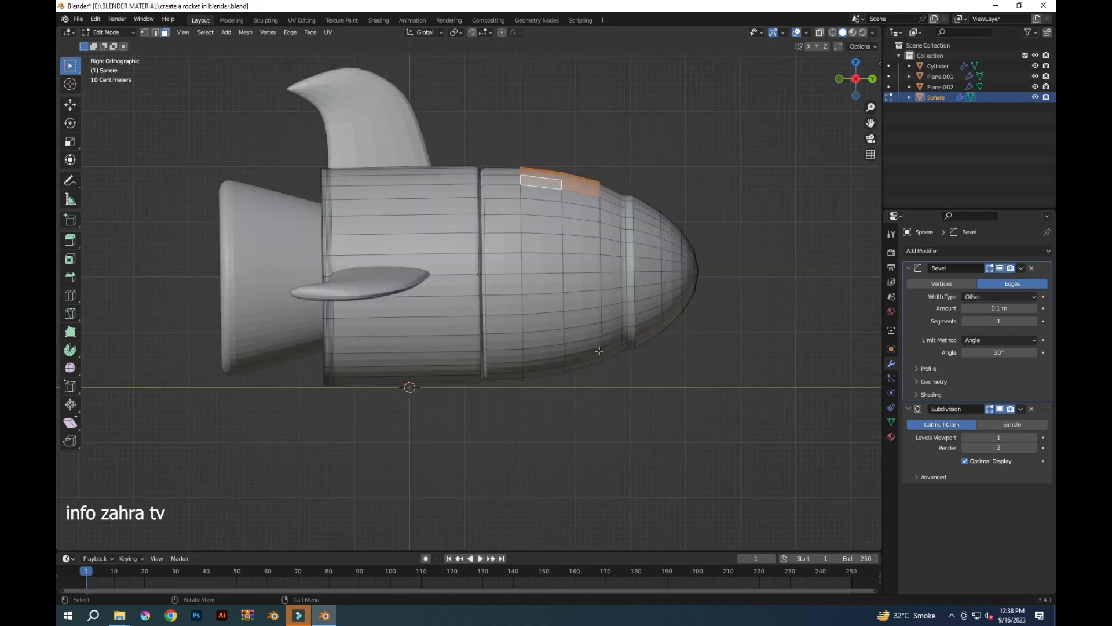
key("g")
left_click(603, 400)
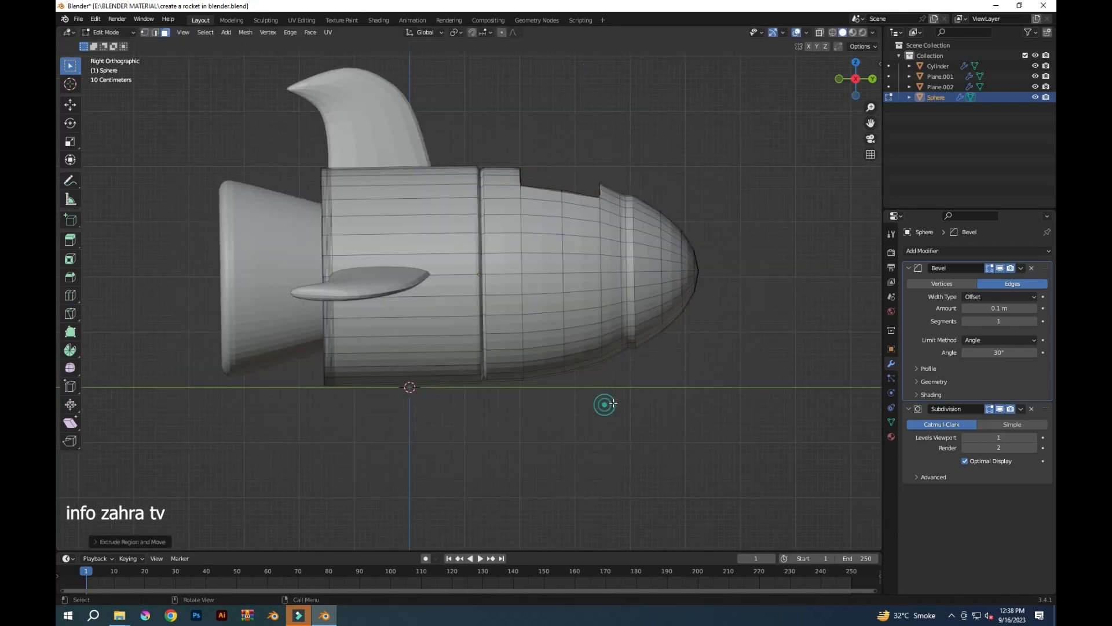
Undo the recess extrusion and, in right wireframe view, extrude the selected top faces deeper down into the body
middle_click_drag(603, 405, 641, 454)
key("ctrl+z")
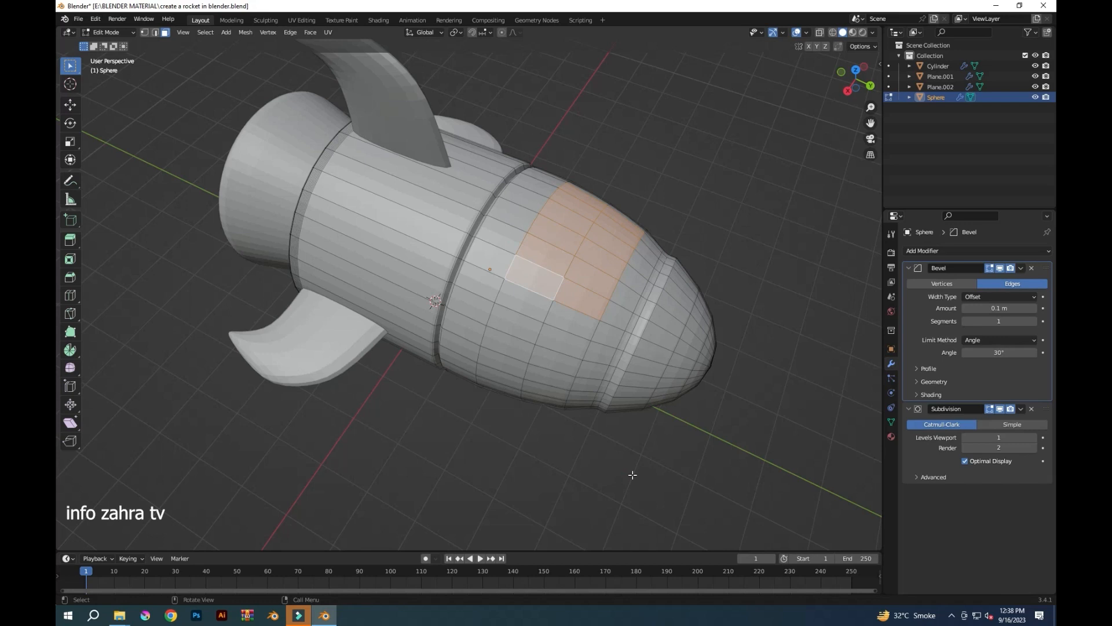
key("KP_3")
left_click(833, 33)
key("e")
middle_click(715, 368)
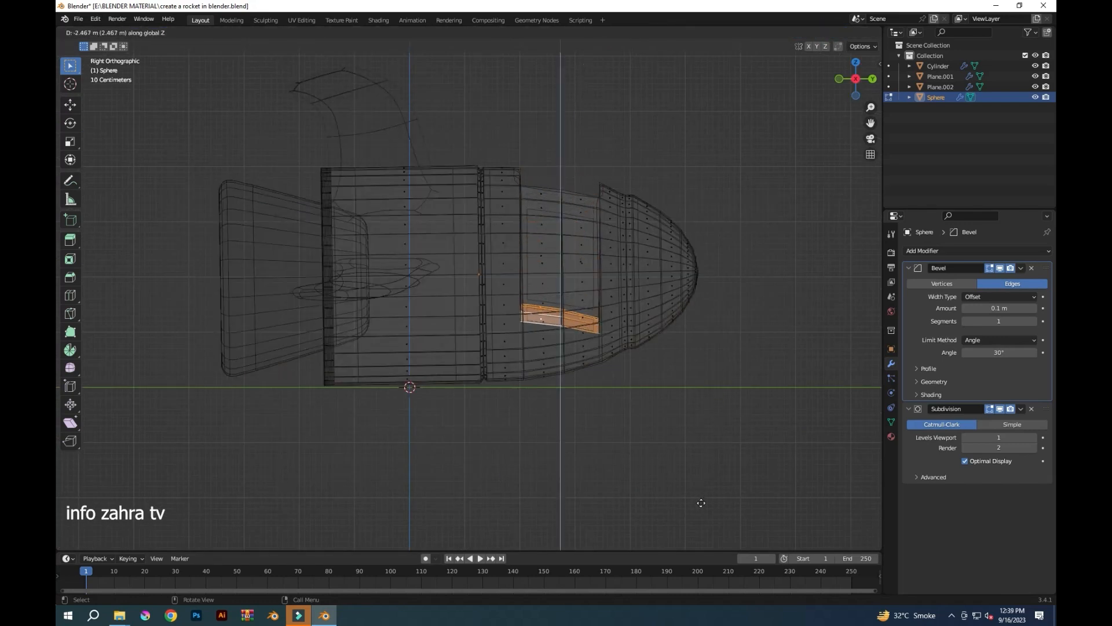
left_click(697, 479)
Scale the recess floor faces along Z and return the viewport to solid shading
key("s")
key("x")
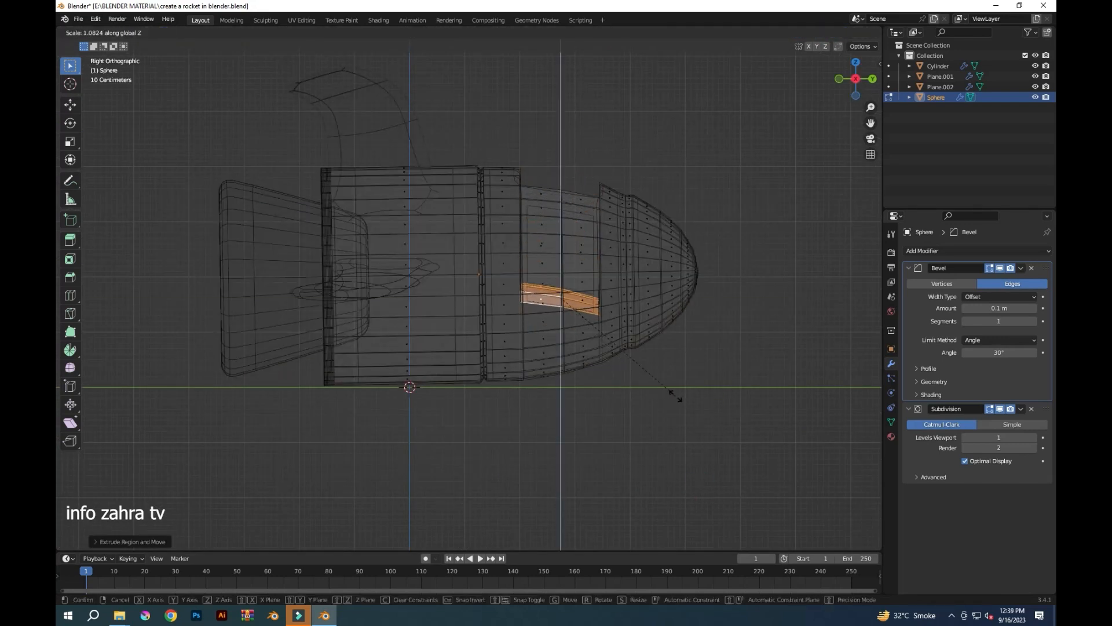
left_click(720, 405)
middle_click_drag(720, 405, 586, 369)
left_click(843, 32)
mouse_move(784, 301)
middle_mouse_down()
mouse_move(750, 281)
mouse_move(782, 301)
middle_mouse_up()
Switch to vertex selection and select the vertices along the recess's rear upper edge
left_click(145, 33)
key("KP_1")
key("KP_3")
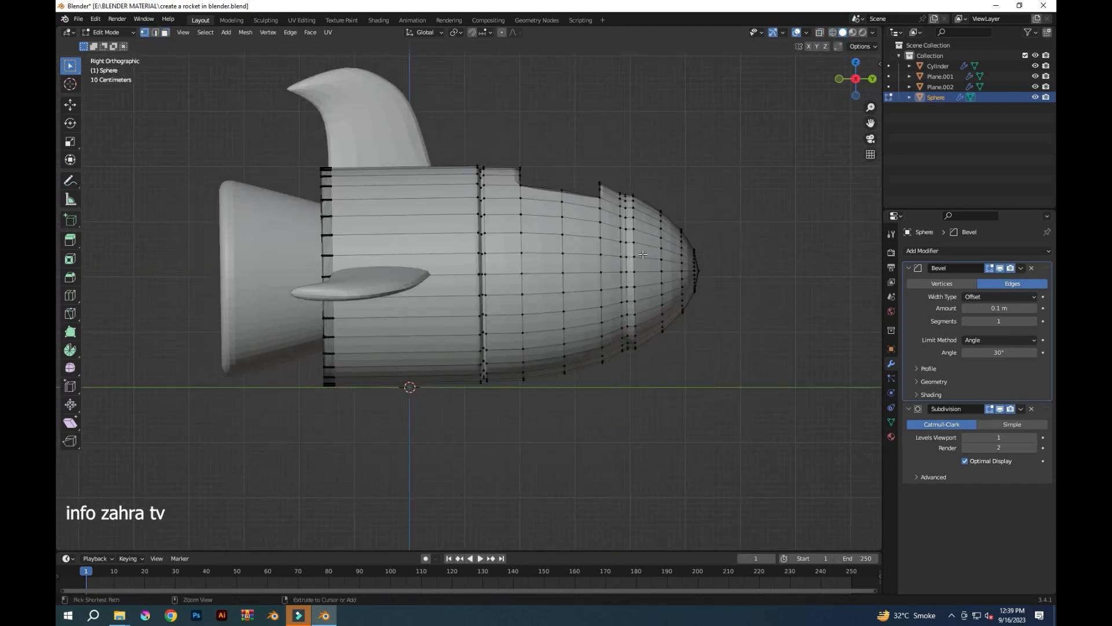
key("ctrl+KP_1")
middle_click_drag(659, 211, 662, 248)
scroll(660, 244, "up", 4)
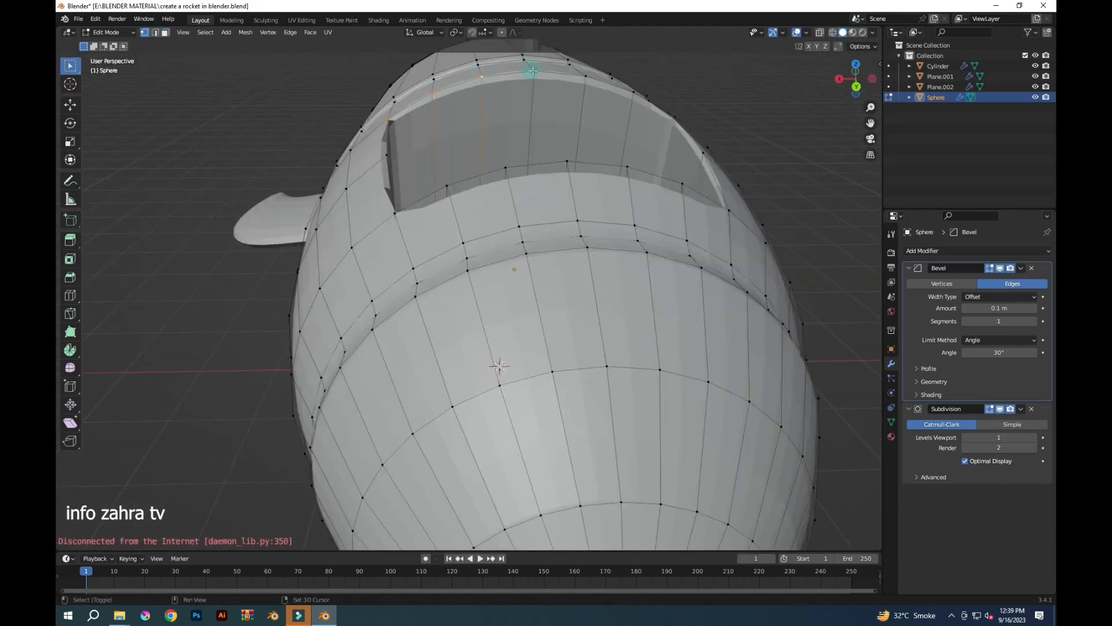
middle_click_drag(533, 71, 721, 159)
left_click(617, 221, "shift")
key("ctrl+KP_1")
left_click_drag(871, 122, 861, 294)
Try to move the selected rim vertices along Z
key("g")
key("z")
key("z")
left_click(681, 252)
key("ctrl+z")
key("g")
key("z")
key("z")
right_click(686, 199)
Extrude the rear rim vertices upward along Z to form an upright panel behind the recess
key("e")
key("z")
left_click(690, 135)
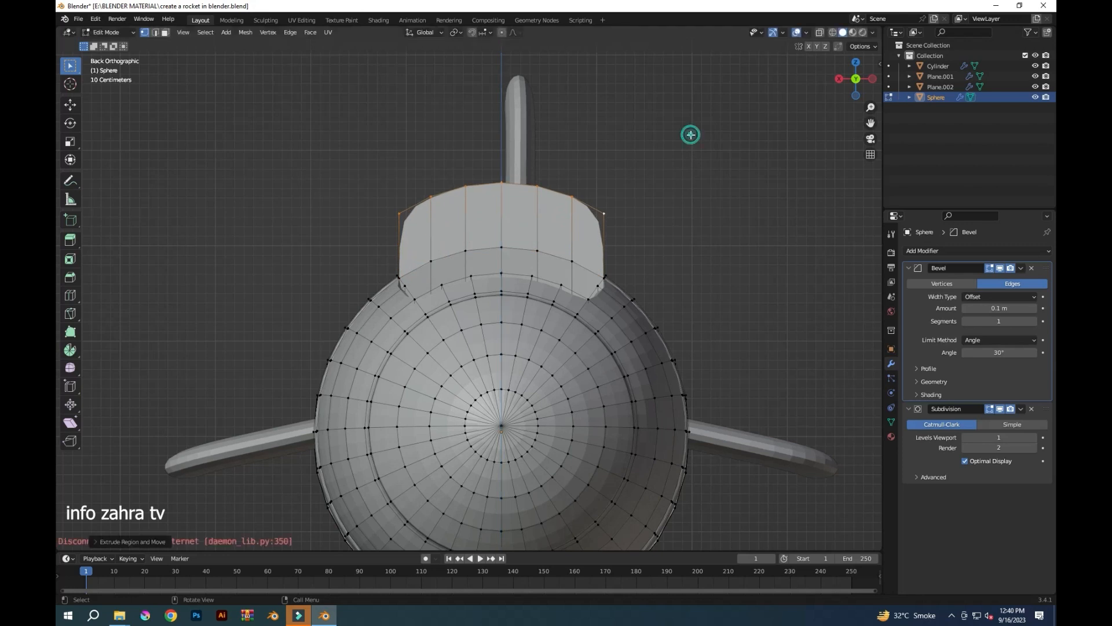
scroll(657, 369, "down", 3)
Return to Object Mode and move the upright fin along X onto the rocket's centreline
left_click(119, 33)
left_click(133, 46)
left_click(498, 207)
key("g")
key("x")
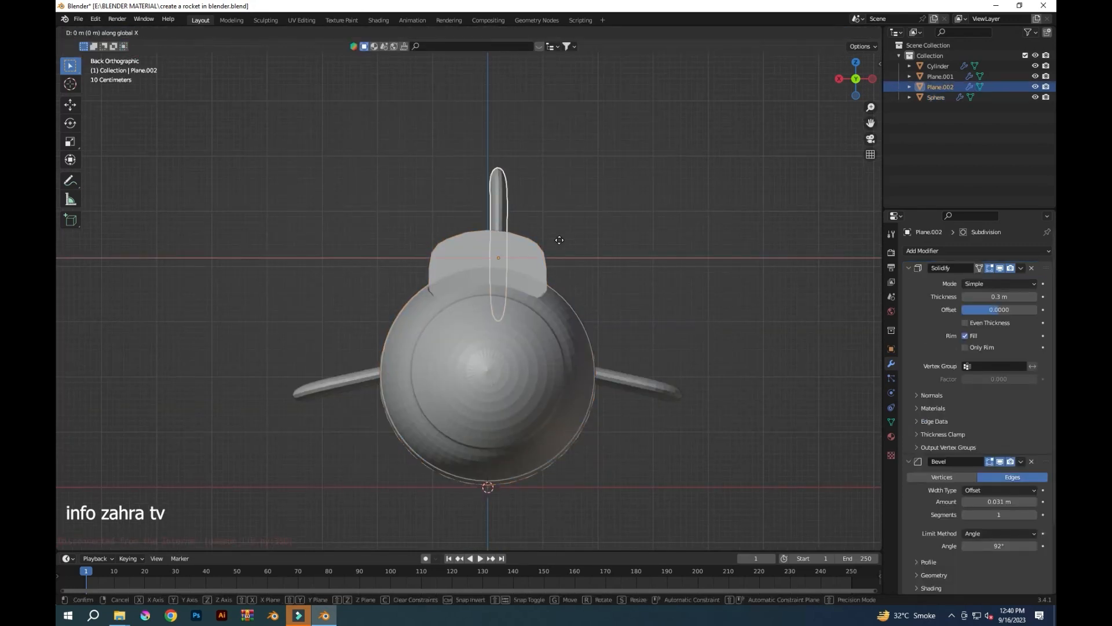
left_click(550, 238)
Select the rocket body and enter Edit Mode
middle_click_drag(551, 238, 689, 338)
left_click(623, 352)
left_click(119, 33)
left_click(119, 57)
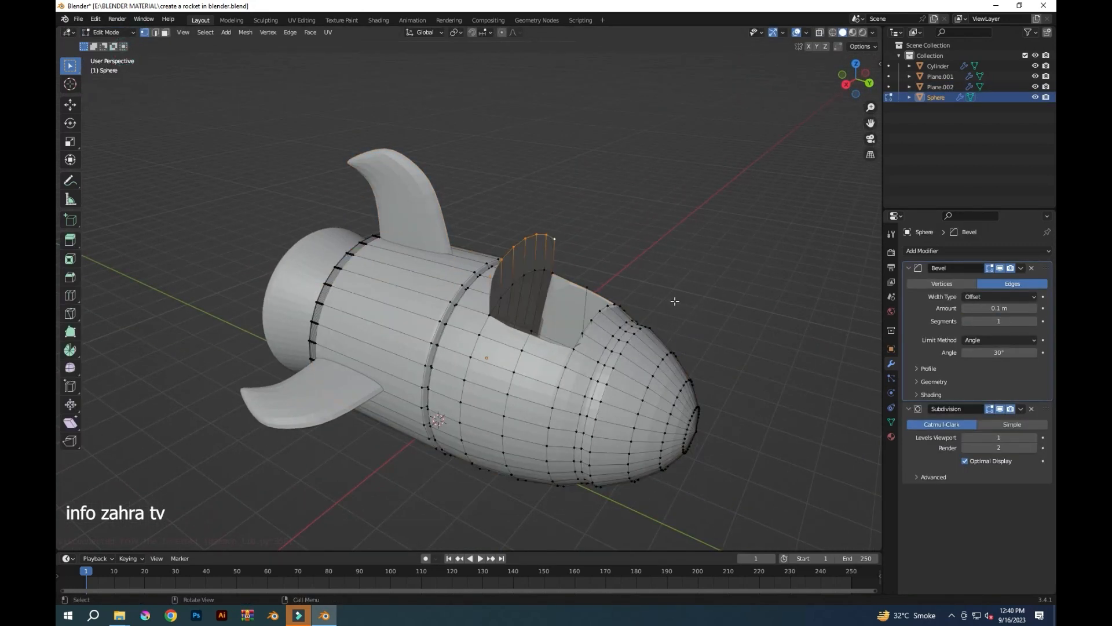
Select the six faces of the upright panel behind the recess and separate them into their own object
middle_click_drag(672, 300, 585, 267)
left_click(165, 33)
left_click(423, 261)
left_click(444, 257, "shift")
left_click(463, 259, "shift")
left_click(486, 261, "shift")
left_click(509, 264, "shift")
left_click(529, 268, "shift")
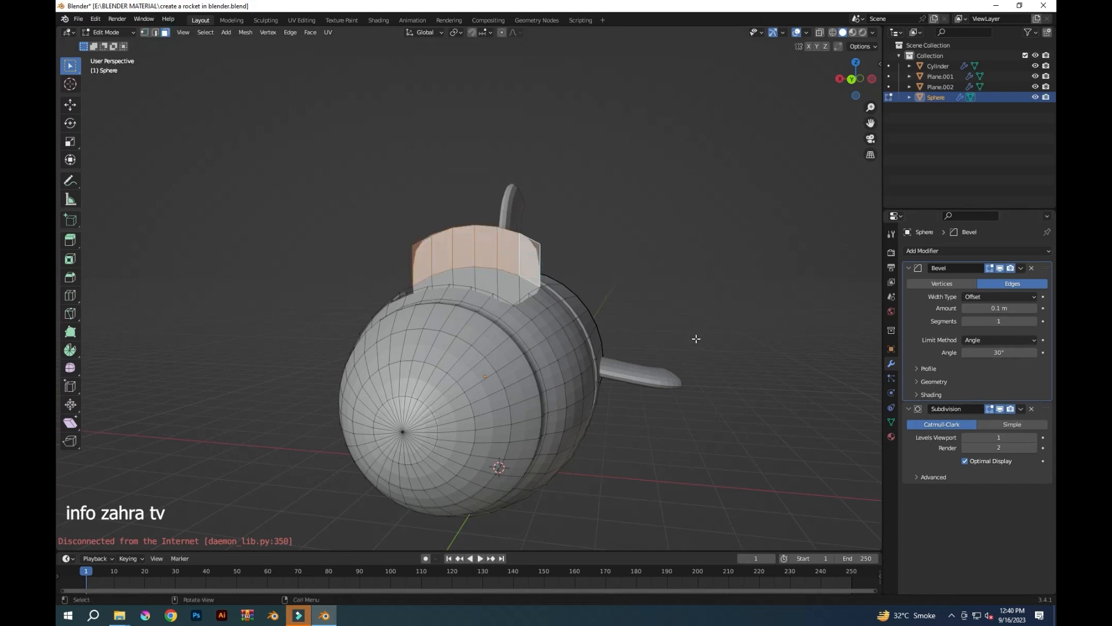
key("p")
left_click(646, 264)
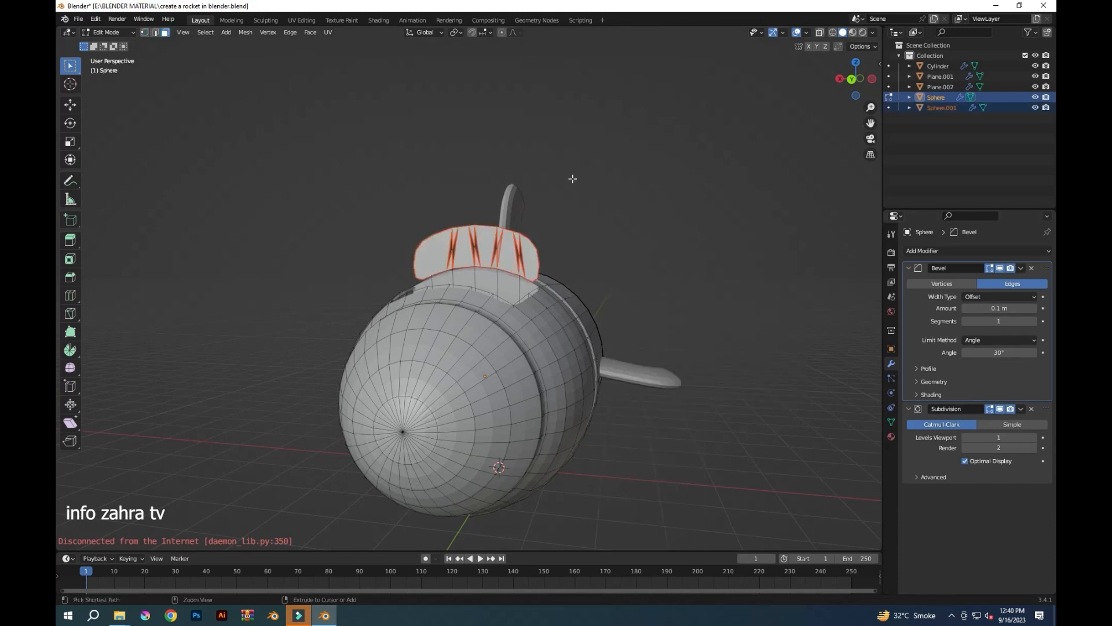
Step back through the recent edits, restore the panel's face selection and separate the panel again
key("ctrl+z")
key("ctrl+z")
key("ctrl+z")
key("ctrl+z")
key("ctrl+z")
key("ctrl+shift+z")
key("ctrl+shift+z")
key("ctrl+shift+z")
key("ctrl+shift+z")
key("p")
left_click(622, 269)
Add a Solidify modifier to the separated panel and set its thickness to 0.14 m
key("Tab")
left_click(475, 249)
left_click(951, 248)
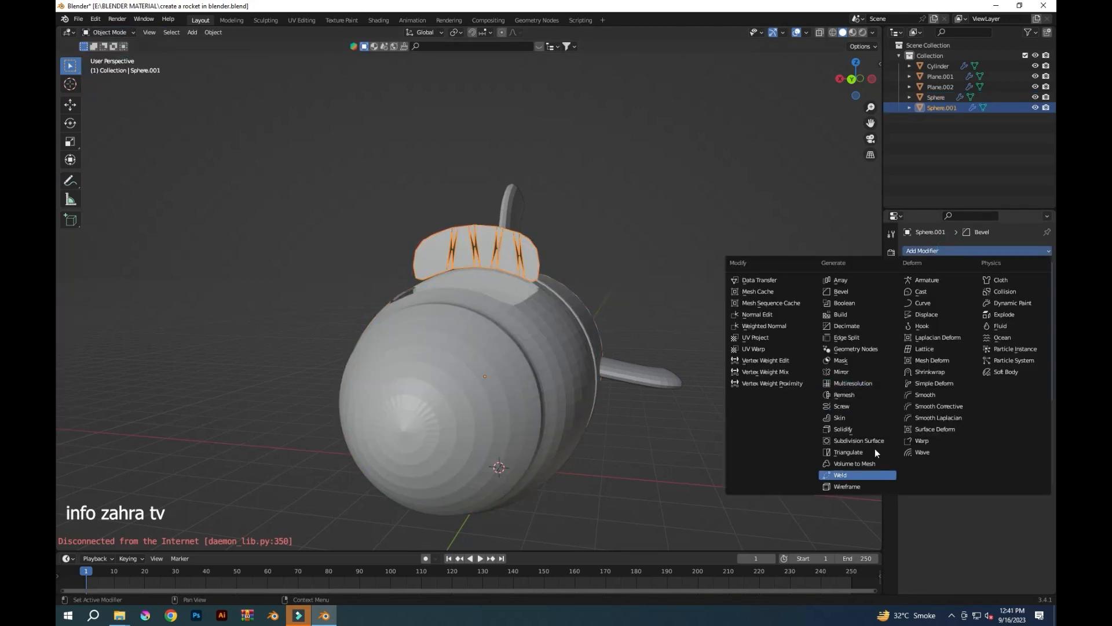
left_click(843, 429)
key("Return")
left_click_drag(1009, 521, 1023, 520)
middle_click_drag(730, 408, 609, 391)
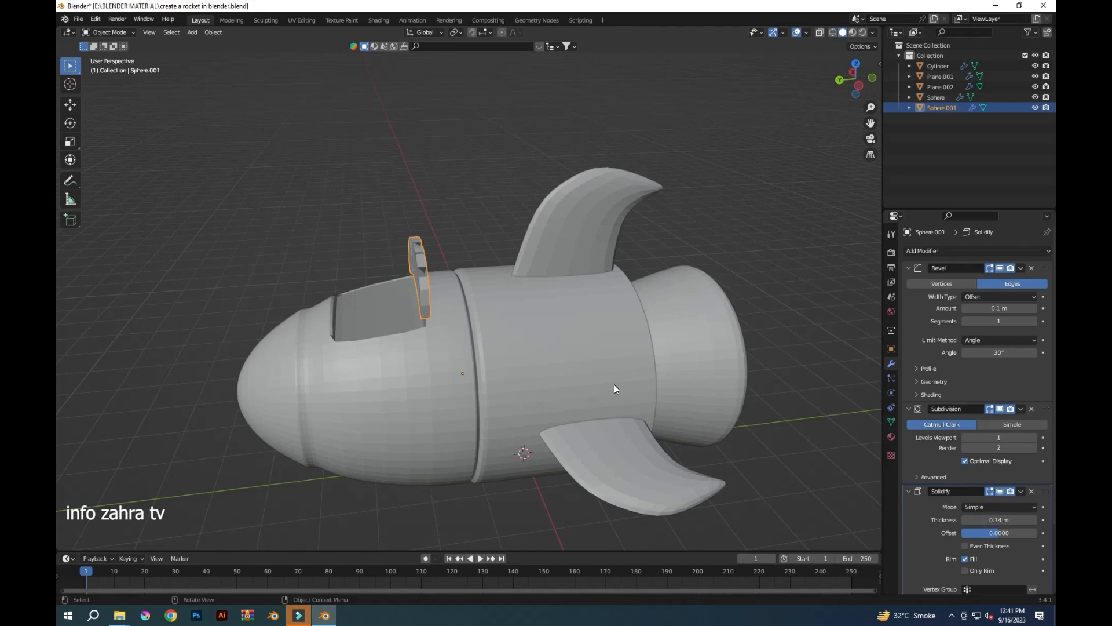
Bring the separated panel back into the rocket body's mesh and deselect everything
left_click(559, 364, "shift")
key("Tab")
middle_click_drag(268, 442, 106, 83)
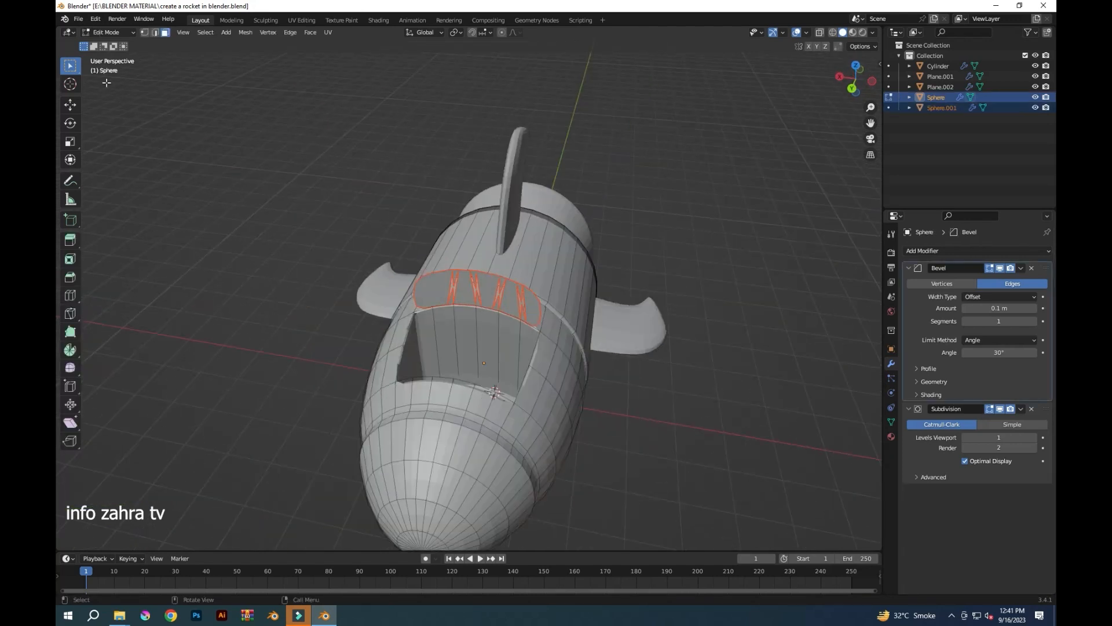
middle_click_drag(708, 447, 752, 391)
key("ctrl+j")
left_click(625, 258)
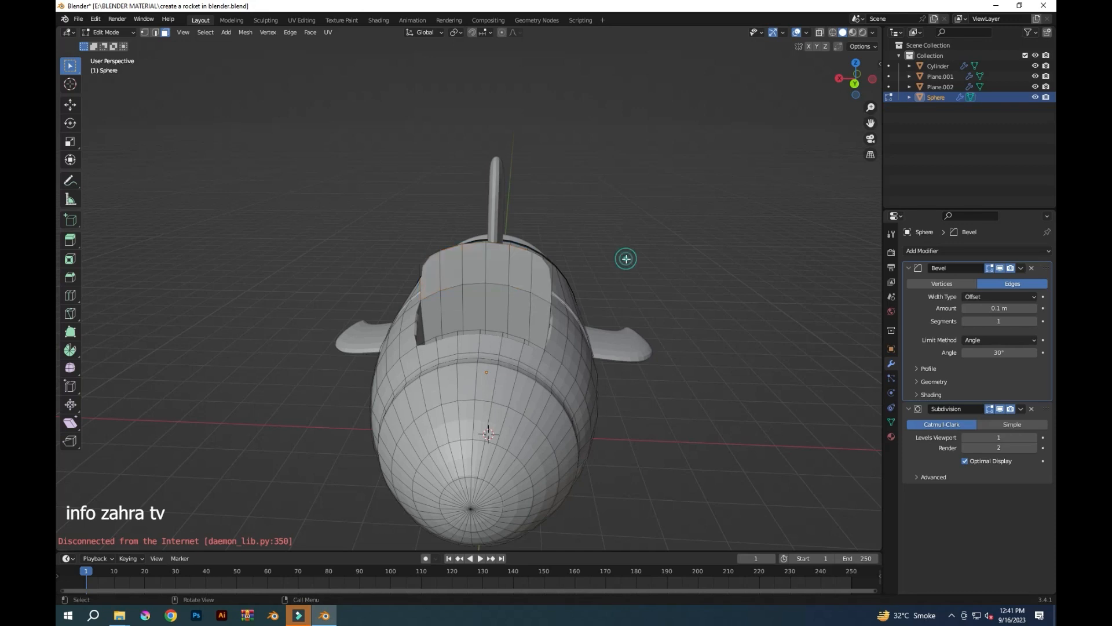
Select the upper edge loop of the panel in the body's Edit Mode and move it along Z
left_click(108, 31)
left_click(108, 44)
middle_click_drag(544, 290, 680, 327)
left_click(113, 33)
left_click(114, 56)
middle_click_drag(402, 103, 317, 132, "alt")
left_click(421, 236, "alt")
key("g")
key("z")
middle_click_drag(323, 292, 477, 292)
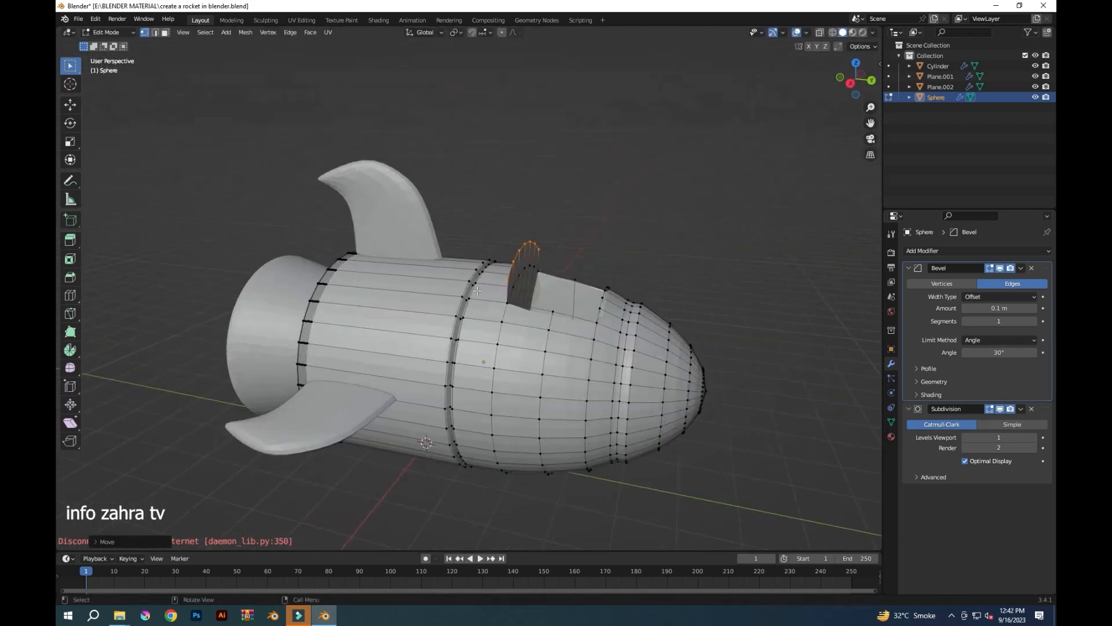
Try to extrude the panel's upper edge and scale it outward into a flared lip
scroll(477, 291, "up", 5)
key("e")
key("s")
left_click(618, 285)
middle_click_drag(637, 257, 643, 224)
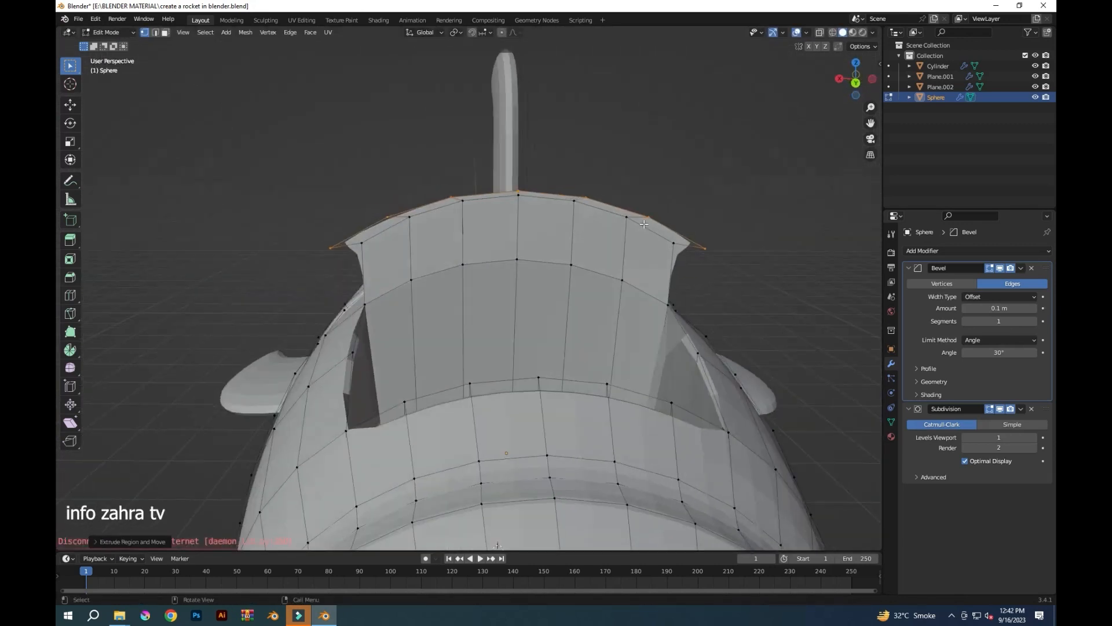
Return to Object Mode, set the body's viewport subdivision level to 2 and save the file
left_click(106, 31)
left_click(108, 23)
left_click(1035, 438)
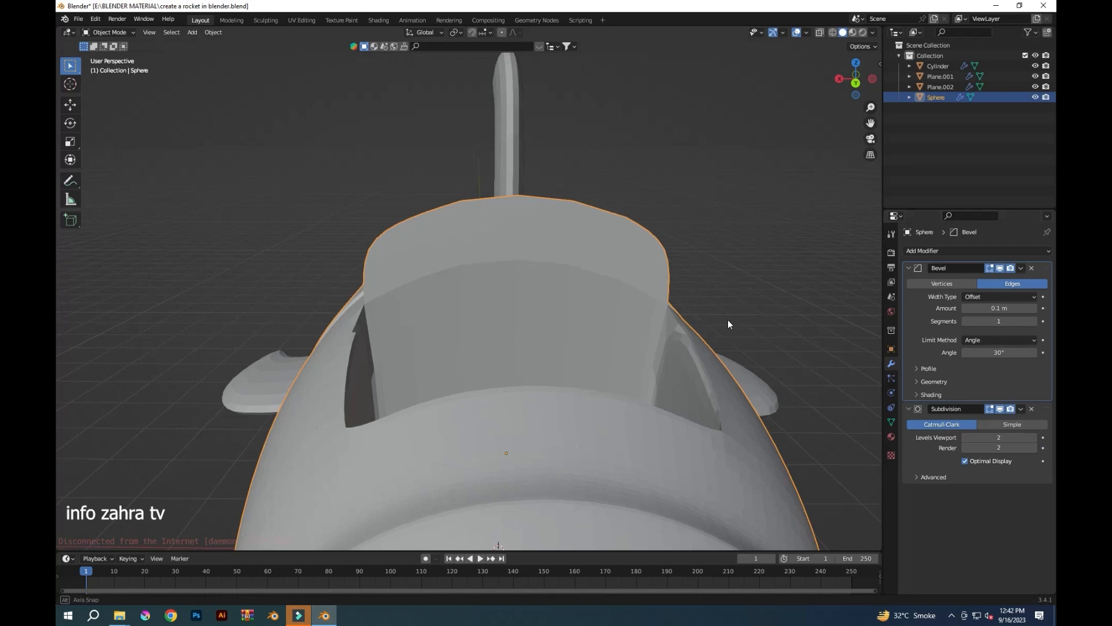
middle_click_drag(728, 319, 797, 347)
key("ctrl+s")
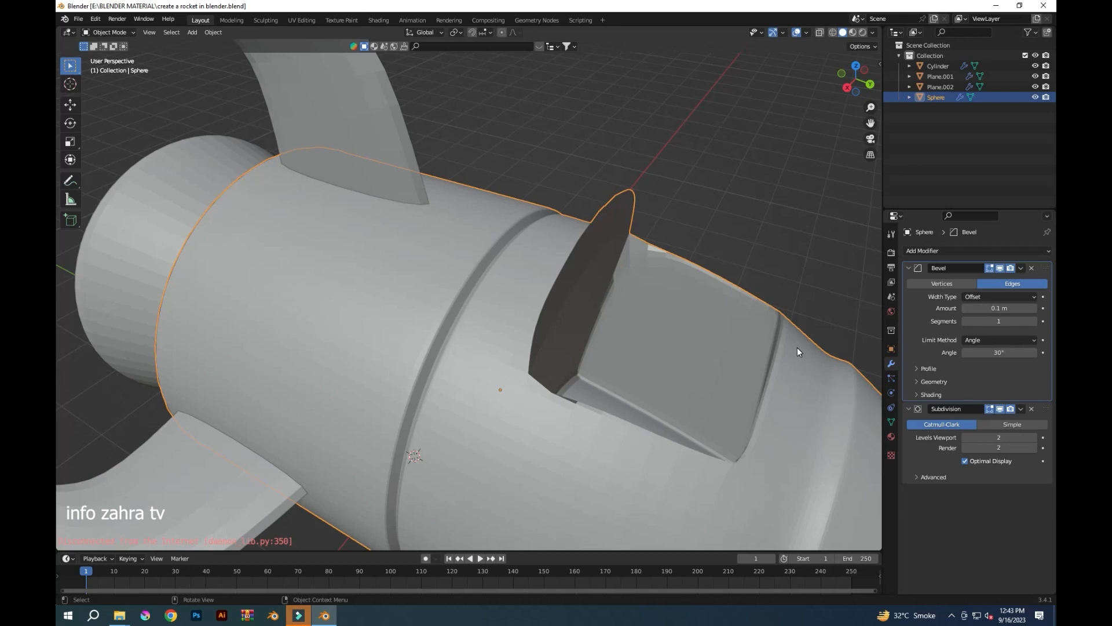
Enter Edit Mode on the body and select the nose cone faces by repeatedly growing a face selection from the tip
scroll(788, 346, "down", 6)
middle_click_drag(722, 382, 648, 351)
left_click(116, 33)
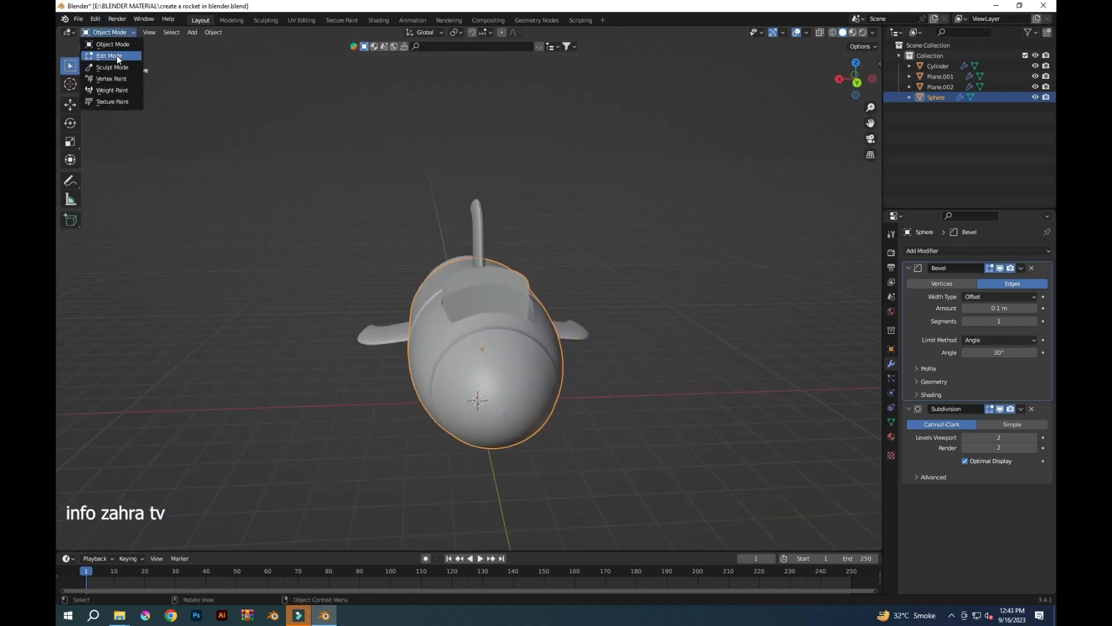
left_click(117, 56)
middle_click_drag(596, 435, 580, 406)
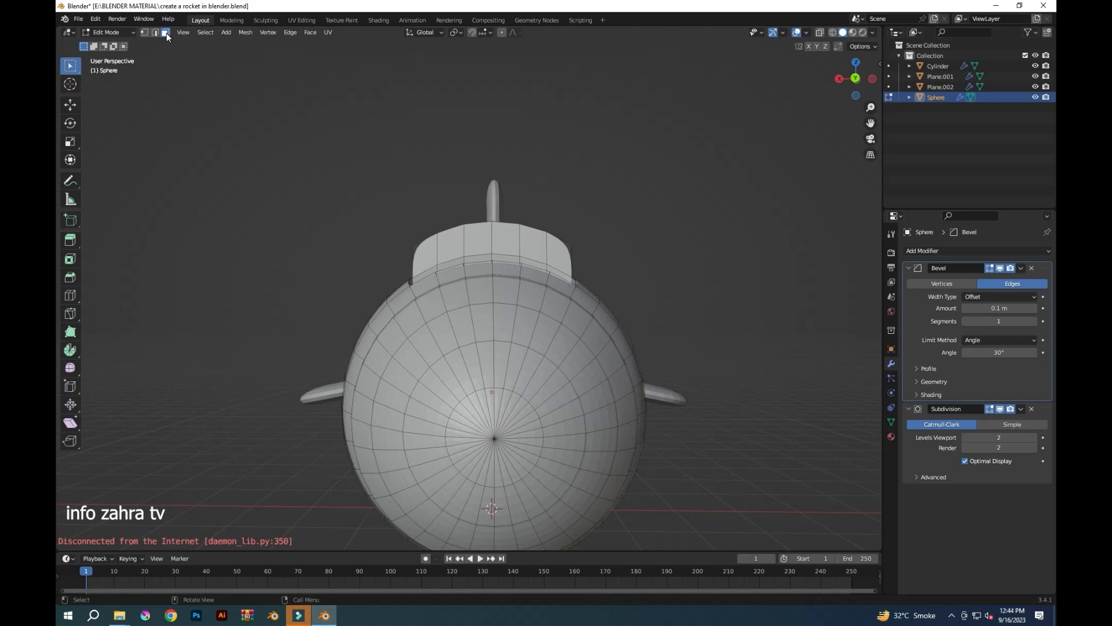
key("ctrl+KP_Add")
key("ctrl+KP_Add")
key("ctrl+KP_Add")
key("ctrl+KP_Add")
key("ctrl+KP_Add")
key("ctrl+KP_Add")
Separate the selected nose cone faces into their own object
middle_click_drag(705, 417, 621, 269)
scroll(688, 370, "down", 2)
key("p")
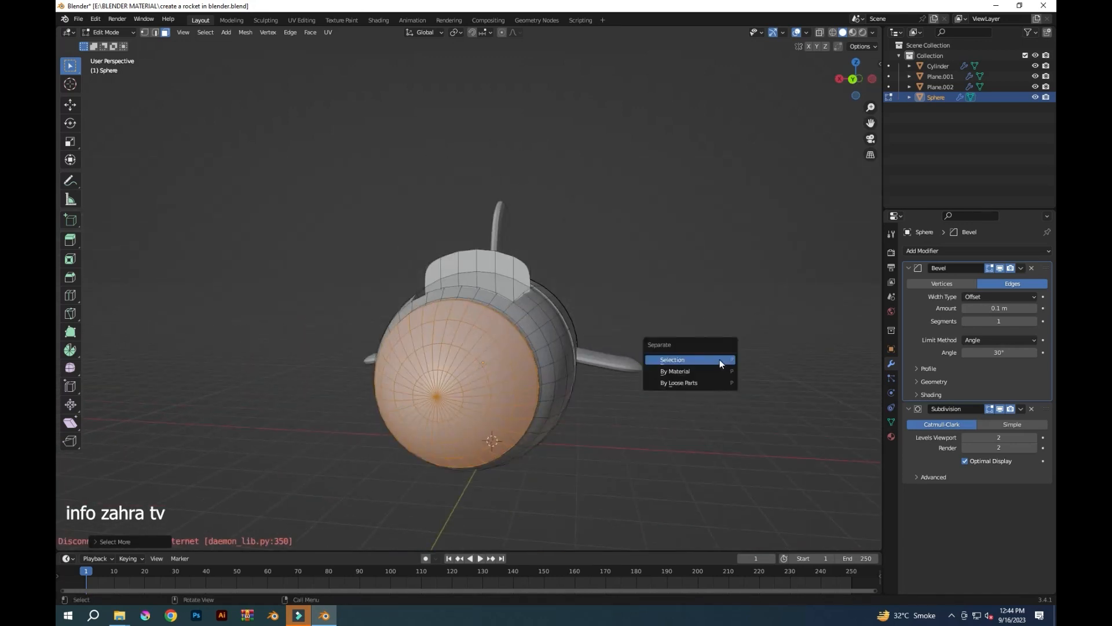
left_click(717, 363)
middle_click_drag(717, 364, 385, 310)
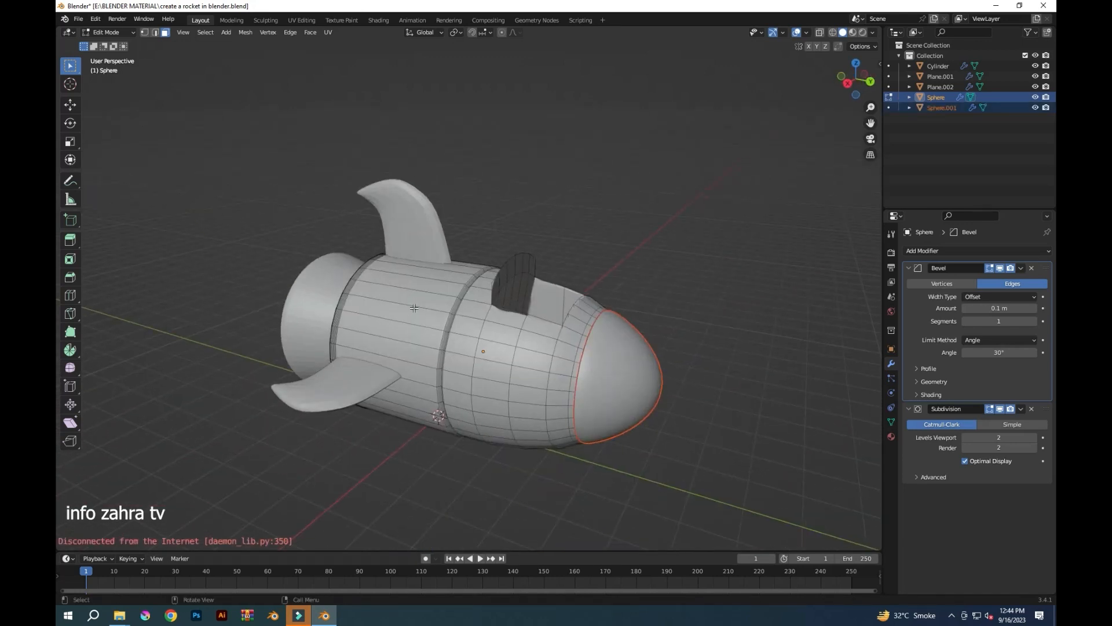
Leave the body's Edit Mode and open the separated nose cone in Edit Mode
left_click(111, 33)
left_click(124, 55)
left_click(120, 33)
left_click(119, 45)
left_click(626, 358)
left_click(117, 33)
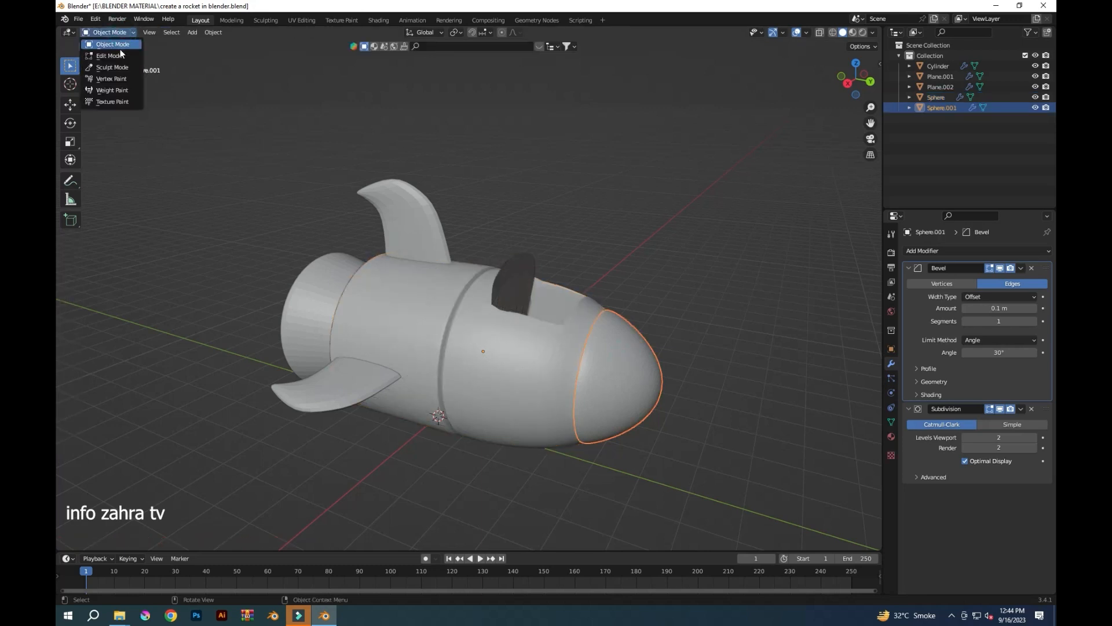
left_click(116, 56)
Select the central face rings at the nose tip in back view and extrude them in right view
key("ctrl+KP_1")
left_click_drag(485, 359, 493, 367)
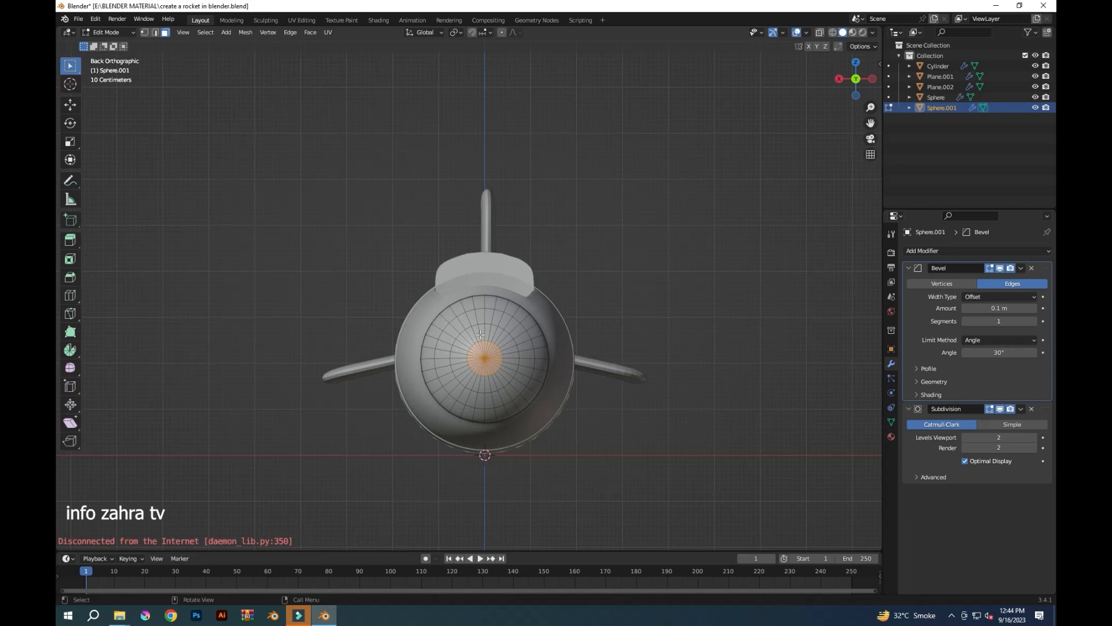
left_click(509, 381, "alt+shift")
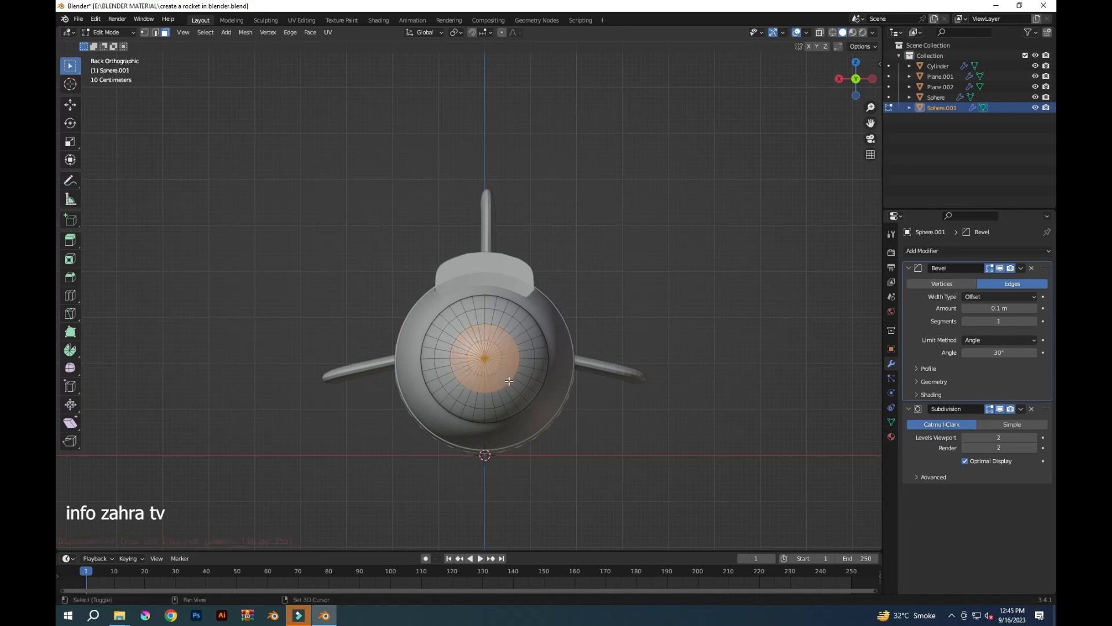
key("KP_3")
key("e")
left_click(652, 462)
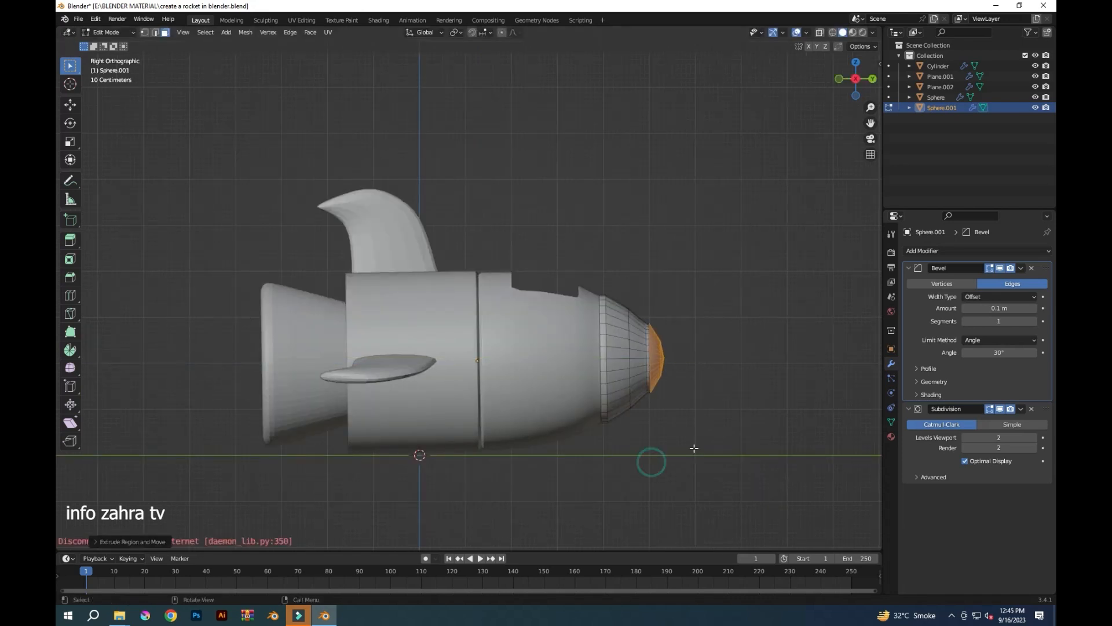
Separate the extruded tip into its own object, save the file and return to Object Mode with nothing selected
middle_click_drag(694, 448, 704, 423)
key("p")
left_click(707, 423)
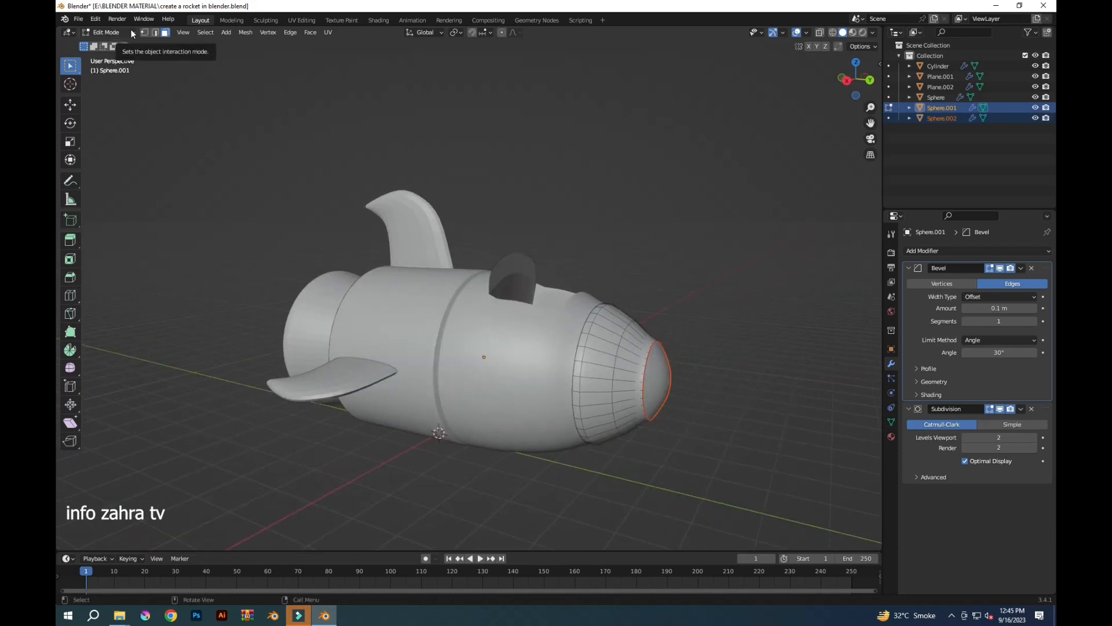
key("ctrl+s")
key("Tab")
left_click(587, 507)
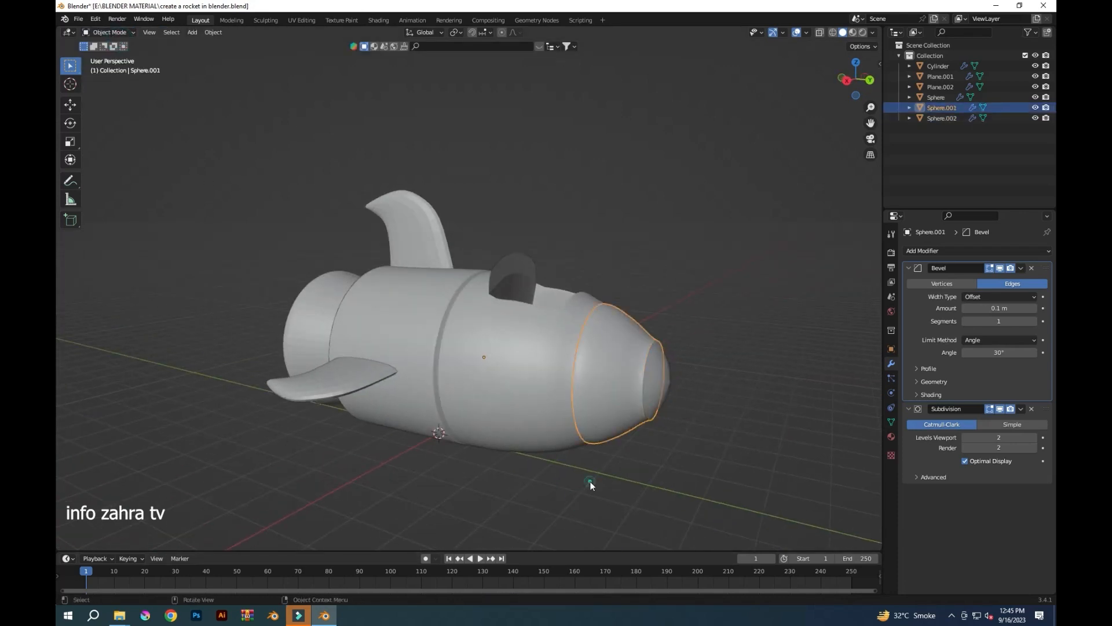
Add a UV sphere and move it along Y to sit below and in front of the rocket's nose
key("shift+a")
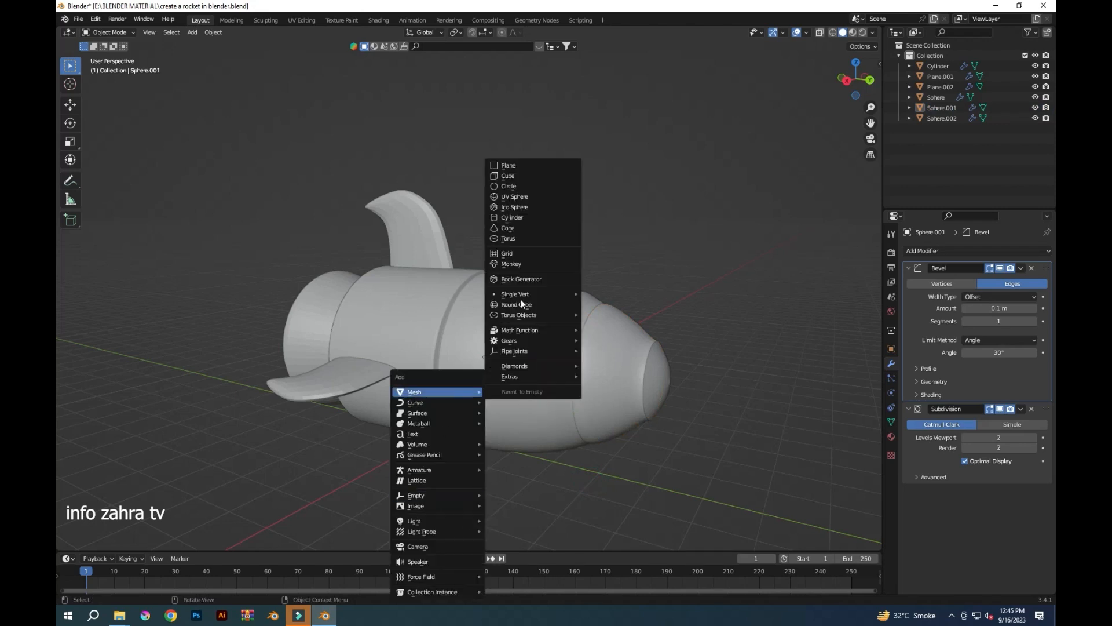
left_click(516, 197)
key("KP_3")
key("g")
key("y")
left_click(759, 496)
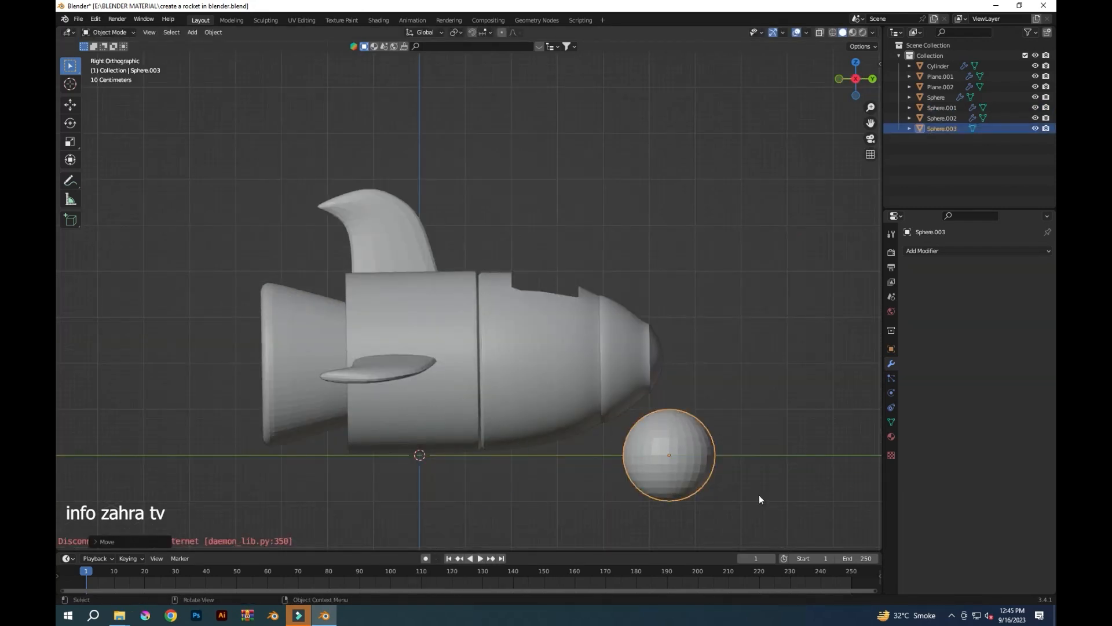
Stretch the new sphere along Z into an upright egg shape
key("s")
key("z")
left_click(751, 495)
Try to rotate the stretched sphere in right view
key("r")
left_click(729, 335)
key("ctrl+z")
Enter Edit Mode on the sphere, enable X-ray, and box-select and delete its lower half
left_click(108, 33)
left_click(107, 56)
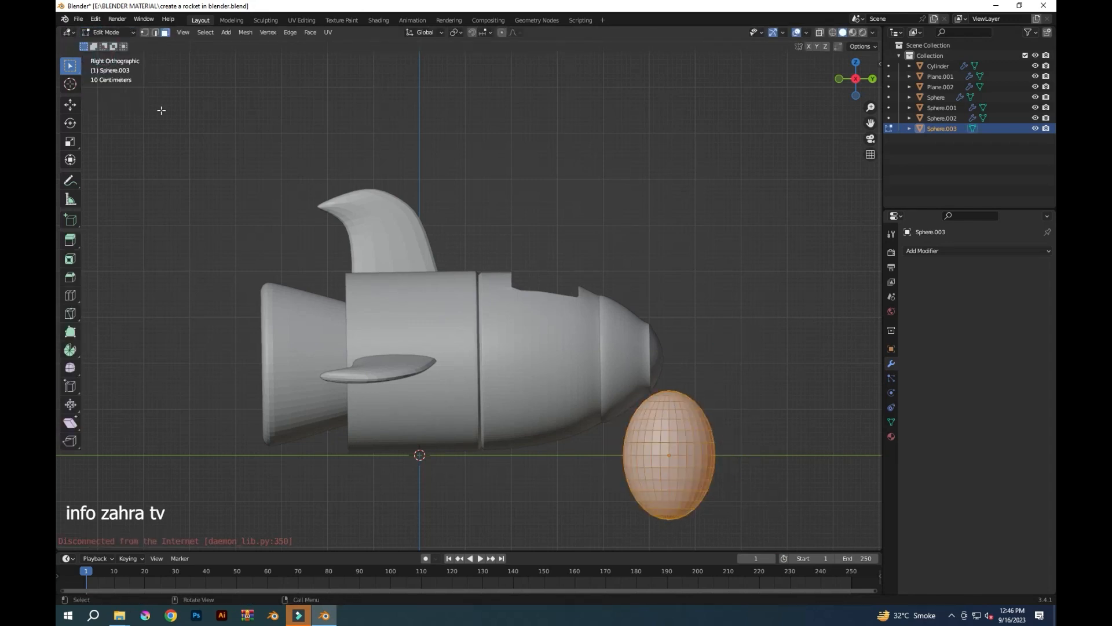
key("alt+z")
left_click_drag(606, 451, 731, 524)
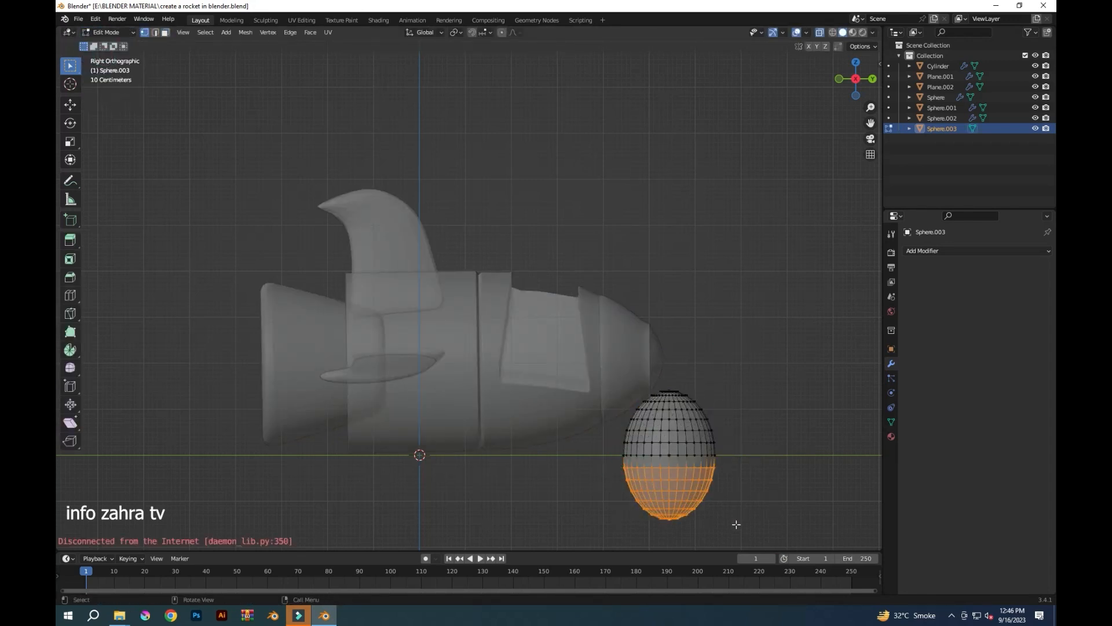
key("x")
left_click(728, 468)
In Object Mode, stretch the half sphere further along Z and rotate it about 90° so its dome points forward
left_click(126, 33)
left_click(117, 43)
key("s")
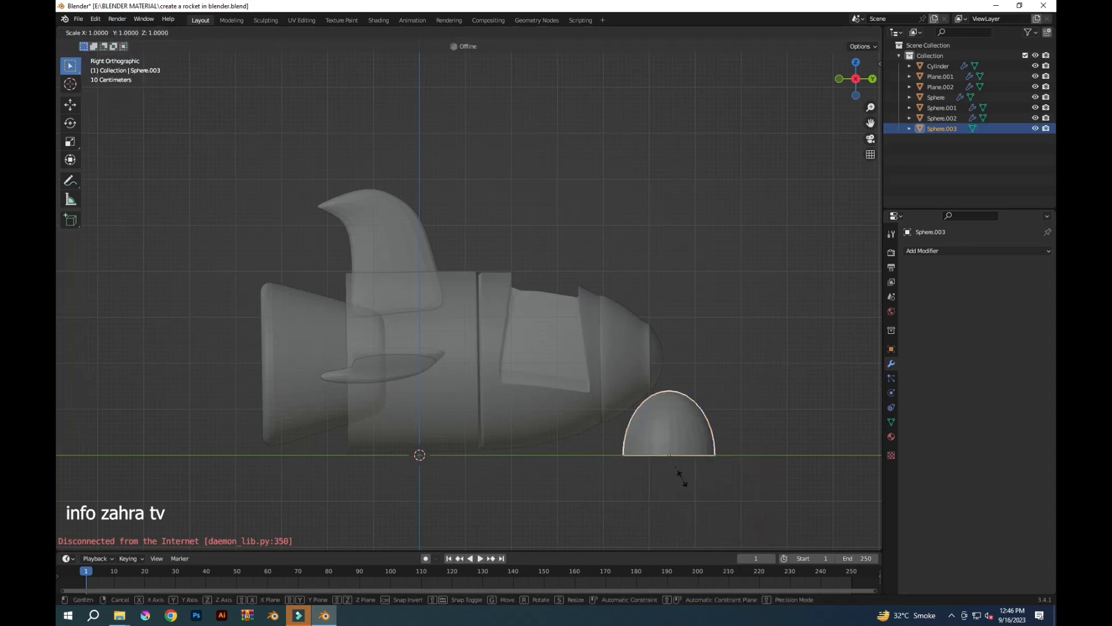
key("z")
left_click(694, 512)
key("r")
left_click(625, 471)
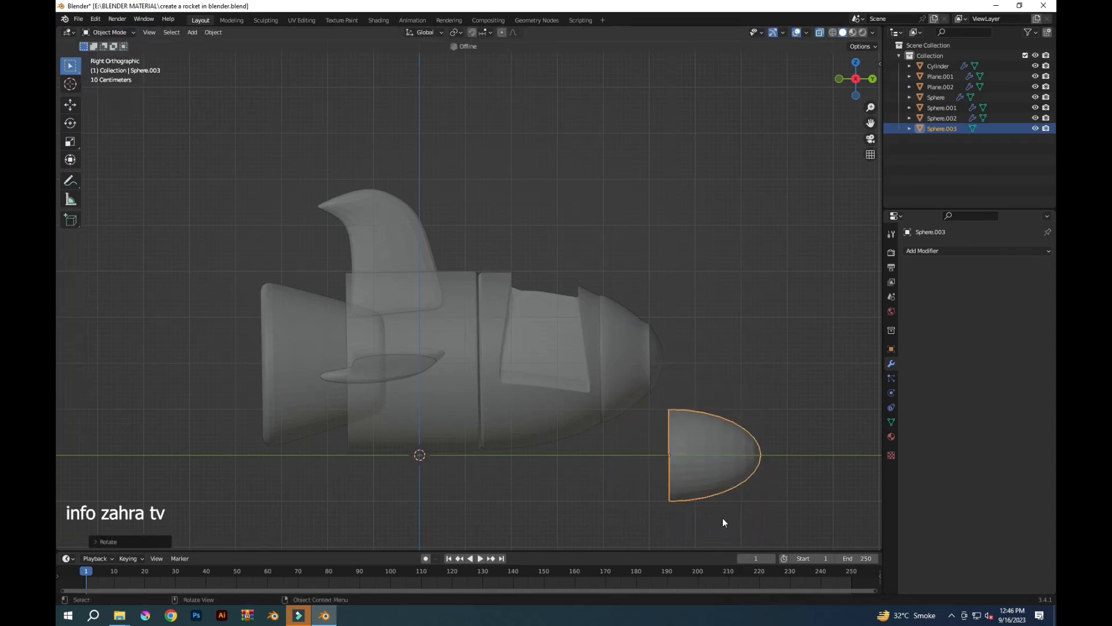
Turn off X-ray, move the half sphere onto the rocket's nose, then shrink and centre it on the nose axis in back view
key("alt+z")
key("g")
left_click(721, 428)
key("ctrl+KP_1")
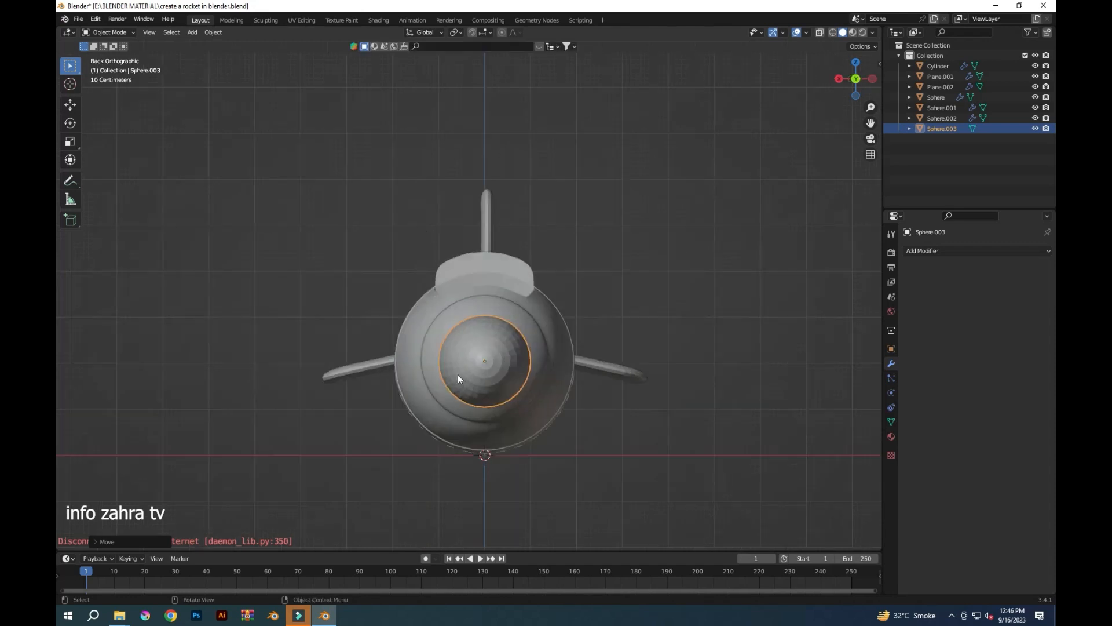
key("s")
left_click(526, 414)
key("g")
left_click(530, 418)
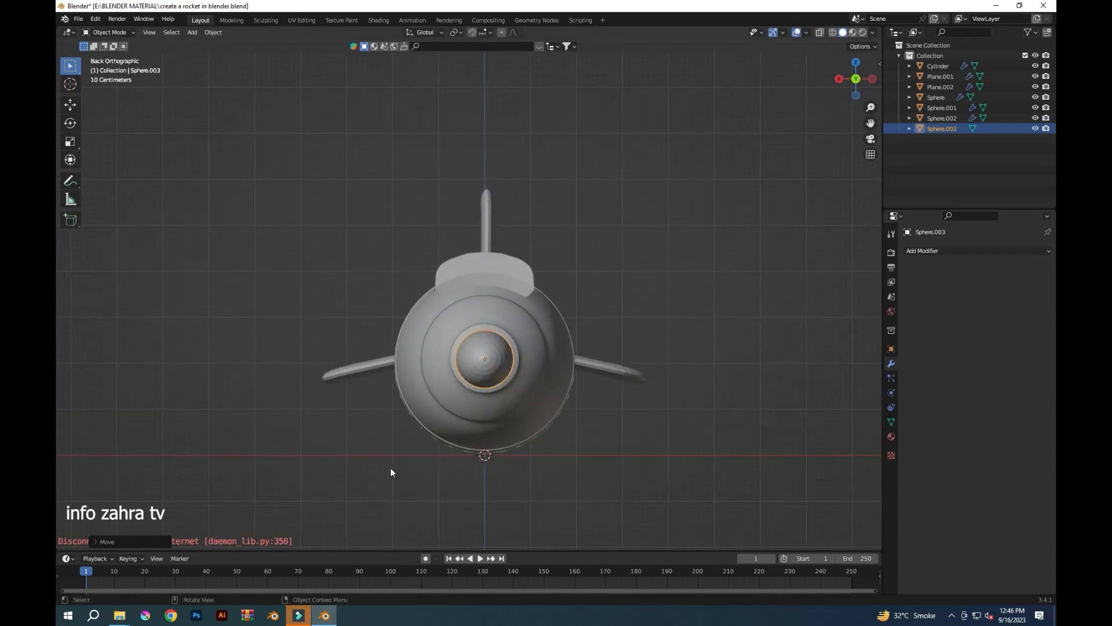
Refine the nose tip's size and position inside the front opening, and save the file
middle_click_drag(391, 469, 672, 512)
key("s")
left_click(725, 505)
key("g")
left_click(721, 488)
middle_click_drag(721, 488, 606, 472)
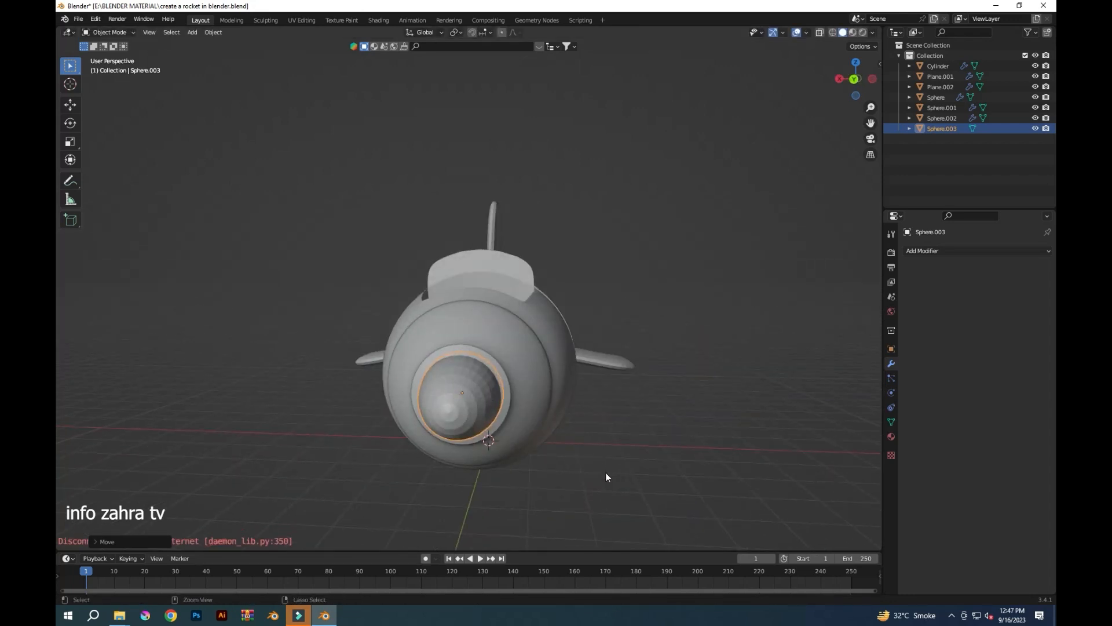
key("ctrl+s")
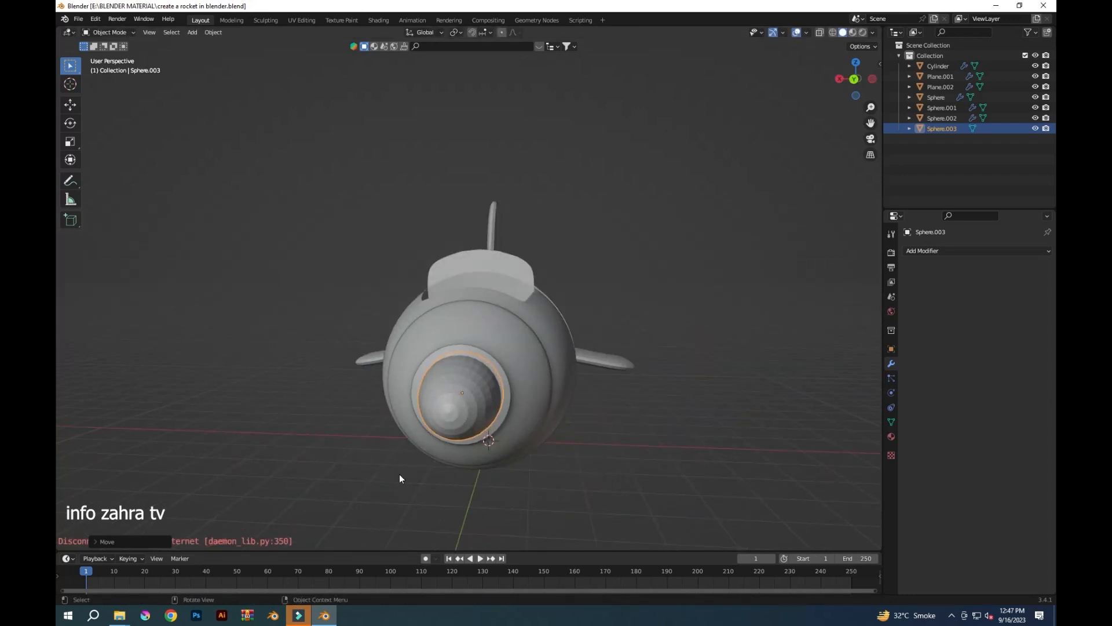
In right view, move the nose tip forward along Y to leave a small gap, and deselect it
middle_click_drag(360, 537, 493, 507)
left_click(854, 81)
left_click_drag(875, 122, 743, 124)
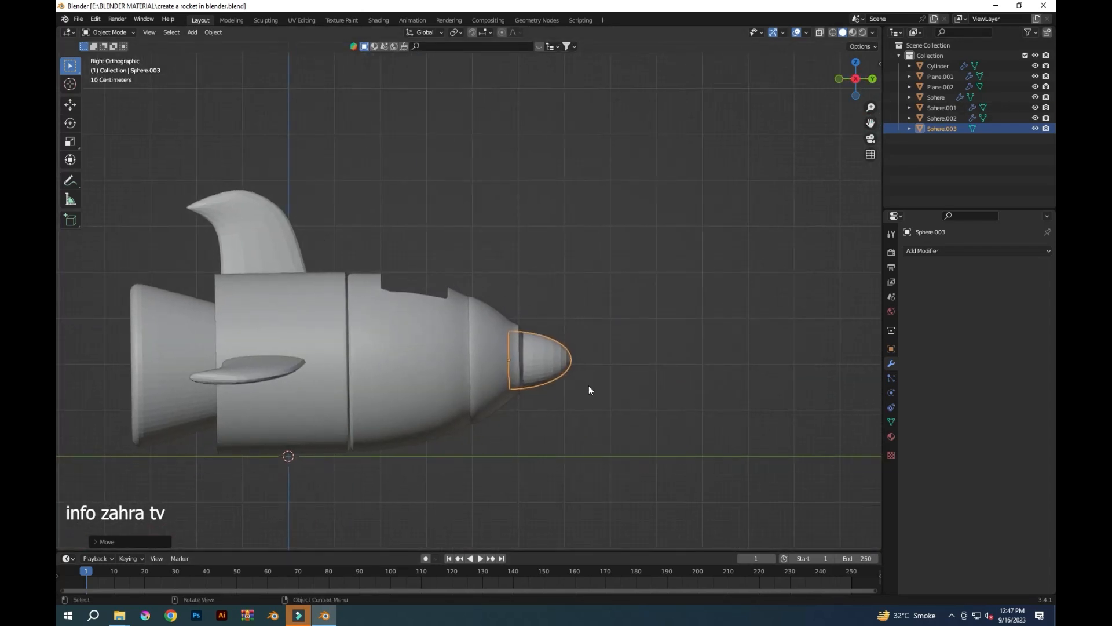
scroll(597, 400, "up", 4)
key("g")
key("y")
left_click(685, 490)
scroll(743, 485, "down", 2)
left_click(745, 469)
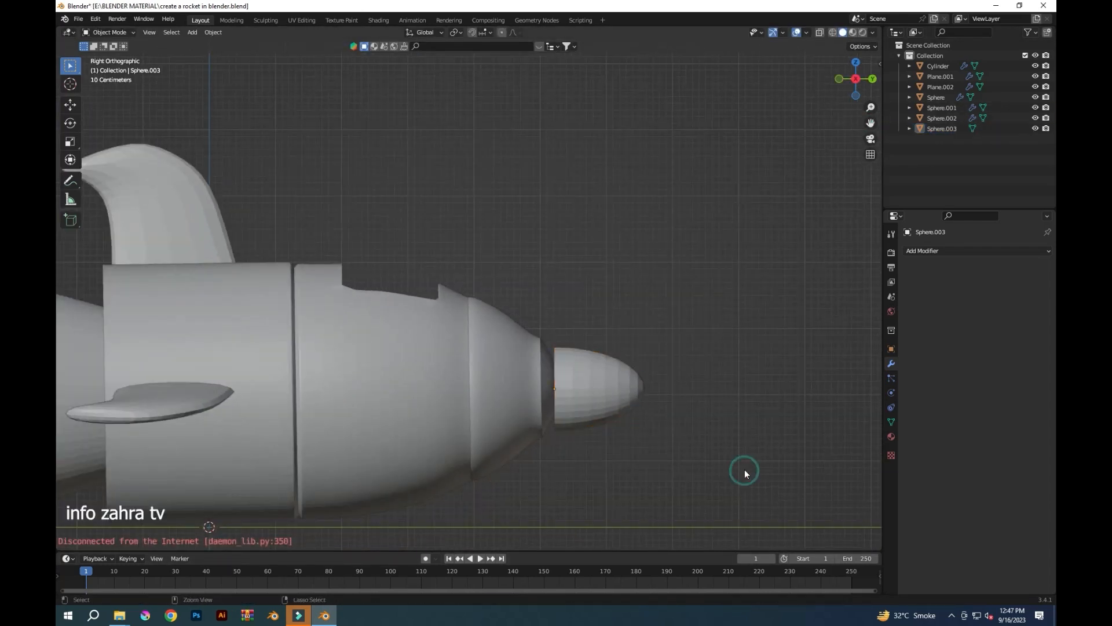
Add a circle, raise it along Z, rotate it 90° about X, and move it along Y level with the nose gap
key("shift+a")
mouse_move(722, 392)
left_click(779, 197)
key("g")
key("z")
left_click(579, 262)
type("rx90")
left_click(581, 260)
key("g")
key("y")
left_click(119, 399)
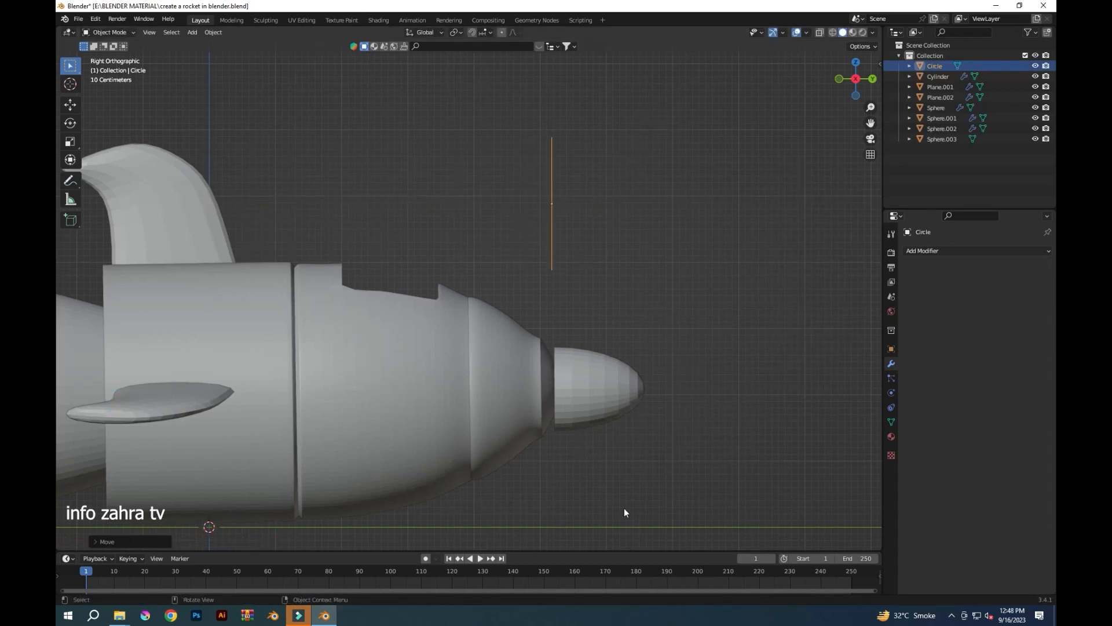
In Edit Mode, extrude the circle's edge inward in successive scaled loops toward its centre, then return to Object Mode
middle_click_drag(649, 431, 520, 446)
left_click(108, 33)
left_click(116, 56)
key("s")
left_click(556, 304)
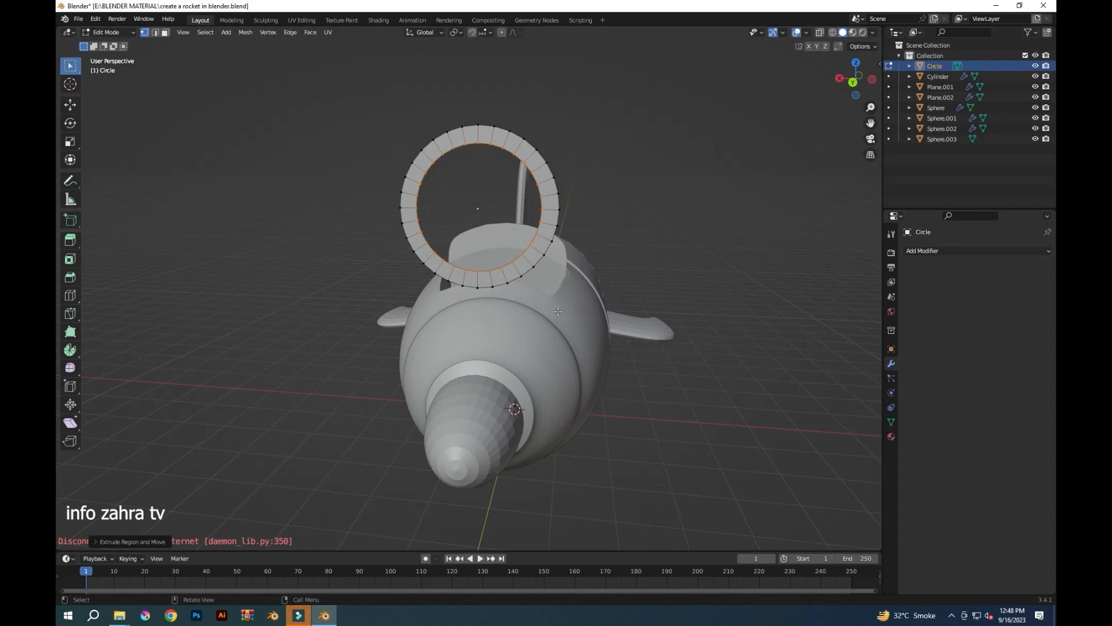
key("e")
key("s")
left_click(523, 265)
key("e")
key("s")
left_click(501, 237)
key("ctrl+f")
left_click(106, 33)
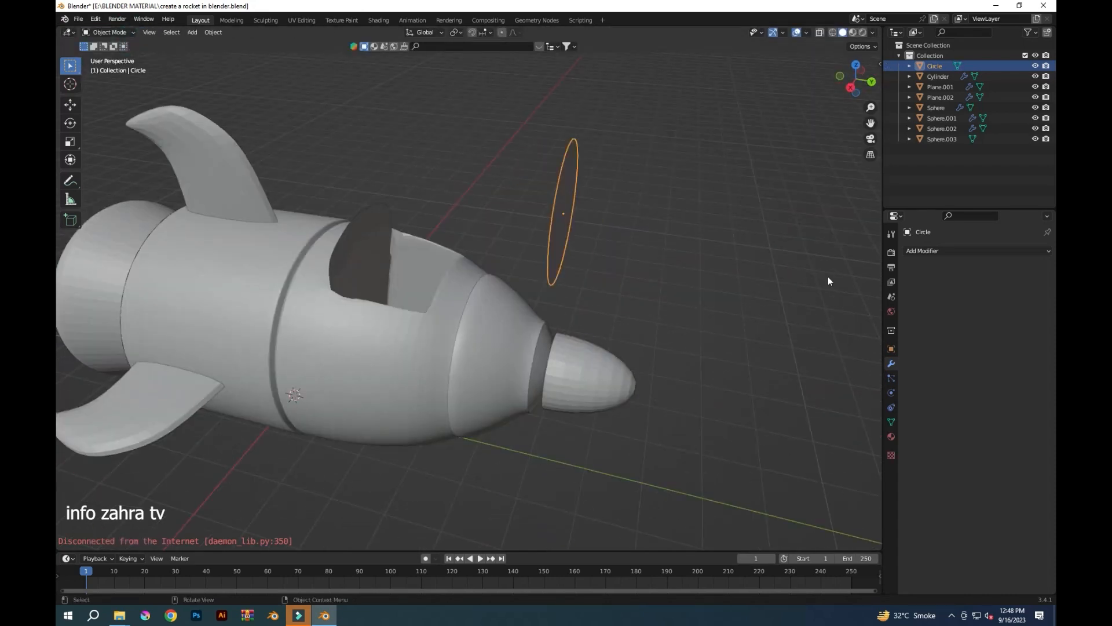
Add a Solidify modifier to the circle with offset 0 and thickness 0.23 m
left_click(979, 251)
left_click(863, 426)
left_click(991, 309)
type("0")
key("Return")
left_click_drag(995, 297, 1010, 297)
In back view, lower the circle along Z onto the nose axis and scale it down to just around the nose tip
key("ctrl+KP_1")
key("g")
key("z")
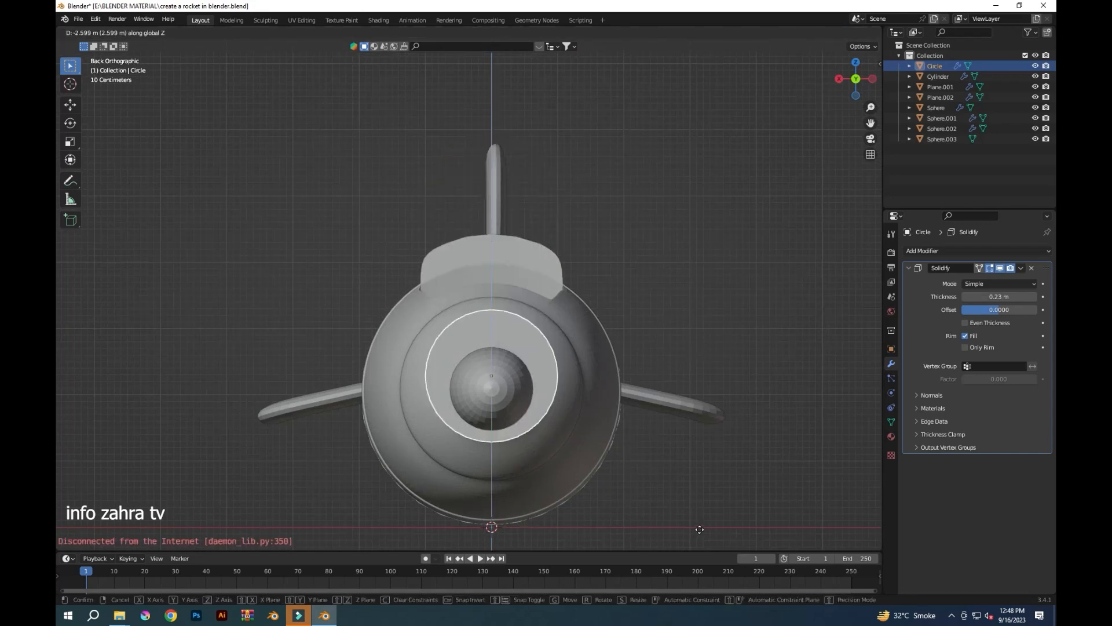
left_click(703, 539)
key("s")
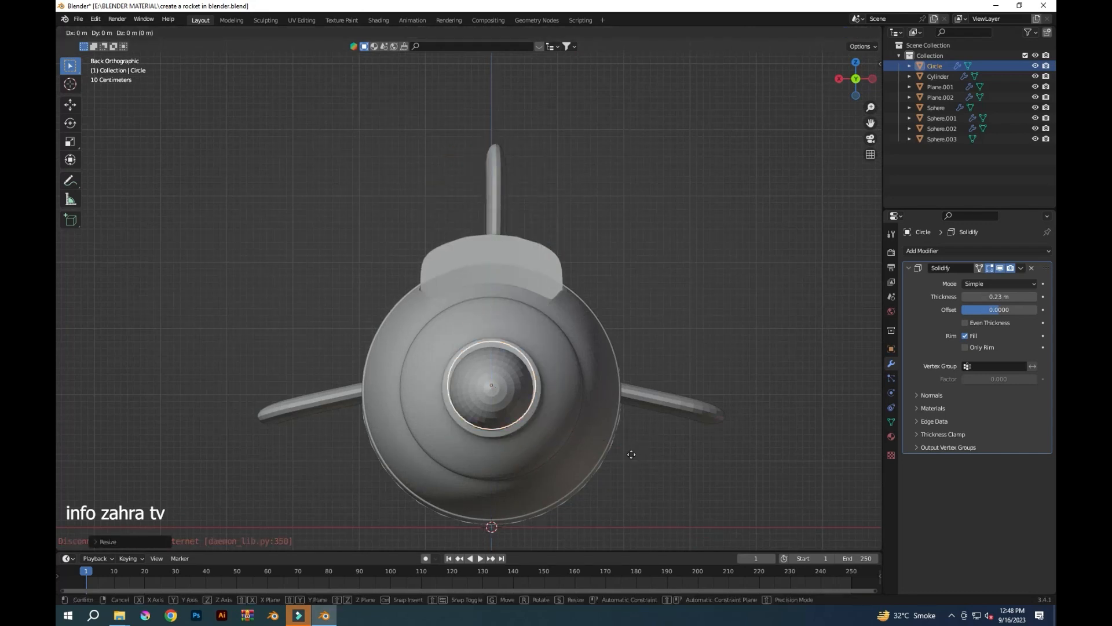
left_click(633, 458)
Inspect the circle between nose and tip, fine-tune its scale, and save the file
middle_click_drag(634, 458, 350, 476)
middle_click_drag(630, 501, 565, 414)
left_click(565, 414)
key("s")
left_click(588, 464)
mouse_move(588, 463)
middle_mouse_down()
mouse_move(627, 458)
mouse_move(586, 460)
middle_mouse_up()
key("ctrl+s")
Adjust the position of the selected nose part up close and save the file
middle_click_drag(432, 482, 406, 409)
scroll(521, 517, "up", 3)
left_click(553, 538)
key("g")
left_click(553, 538)
middle_click_drag(218, 406, 277, 343)
key("ctrl+s")
Select the side fins and top fin together, scale them down, shift them along Y, and deselect them
scroll(344, 478, "down", 4)
left_click(277, 344)
middle_click_drag(580, 451, 424, 444)
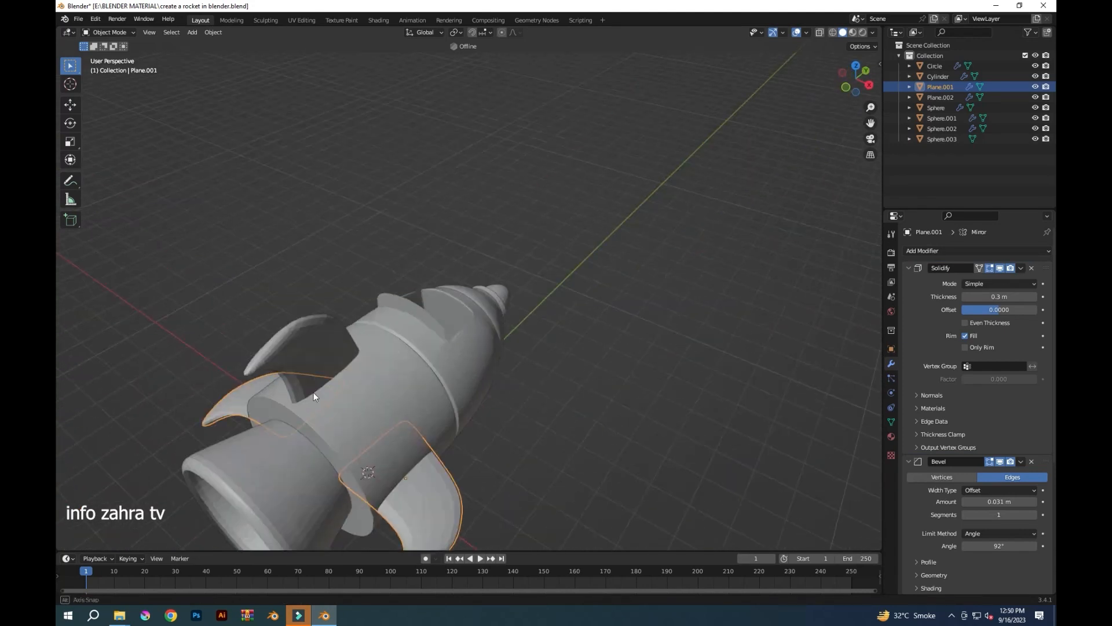
left_click(314, 392, "shift")
key("s")
left_click(469, 444)
key("g")
key("y")
left_click(485, 485)
middle_click_drag(485, 485, 645, 469)
left_click(499, 481)
left_click(646, 469)
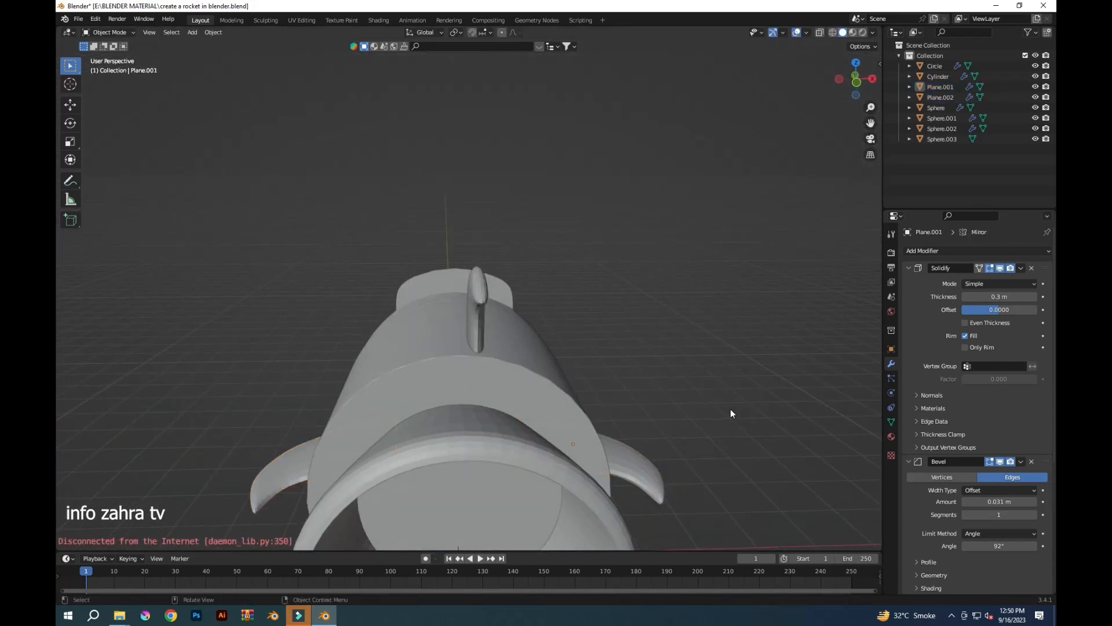
Select the nose tip part, move it along Y, and adjust its scale
middle_click_drag(711, 411, 481, 439)
left_click(524, 395)
key("g")
key("y")
left_click(526, 423)
left_click(553, 439)
left_click(511, 387)
key("s")
left_click(546, 414)
Shift the selected part along Z, deselect it, and save the file
middle_click_drag(547, 408, 609, 380)
left_click(540, 382)
key("g")
key("z")
left_click(559, 421)
middle_click_drag(560, 421, 463, 388)
left_click(612, 433)
key("ctrl+s")
middle_click_drag(465, 446, 584, 456)
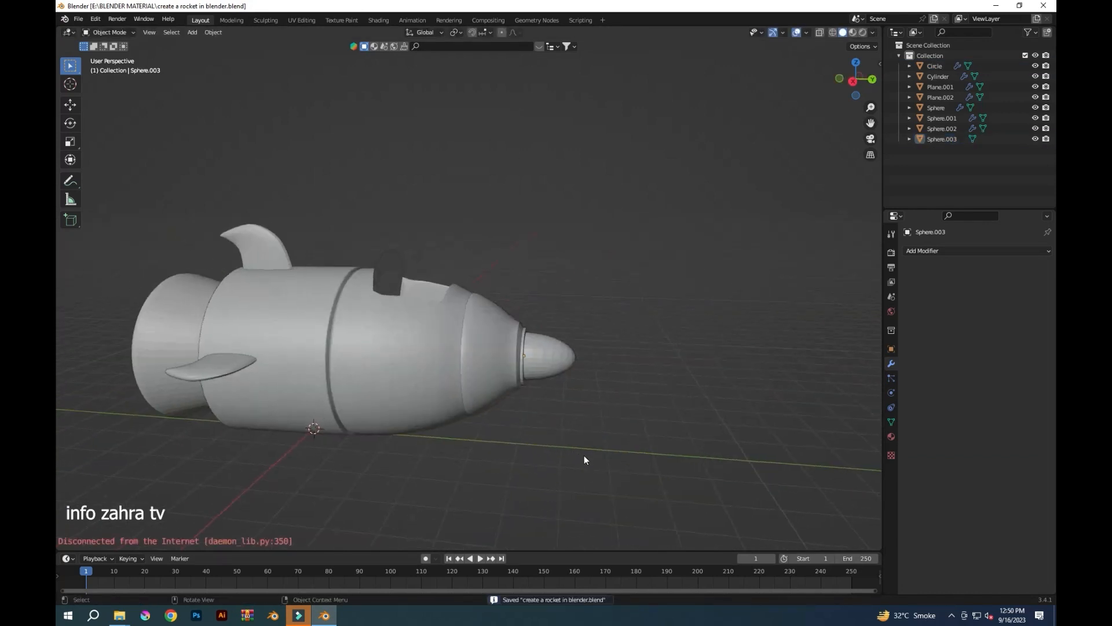
Add a plane, raise it along Z in back view, and move it along X to the rocket's side
scroll(581, 458, "down", 4)
key("shift+a")
left_click(539, 169)
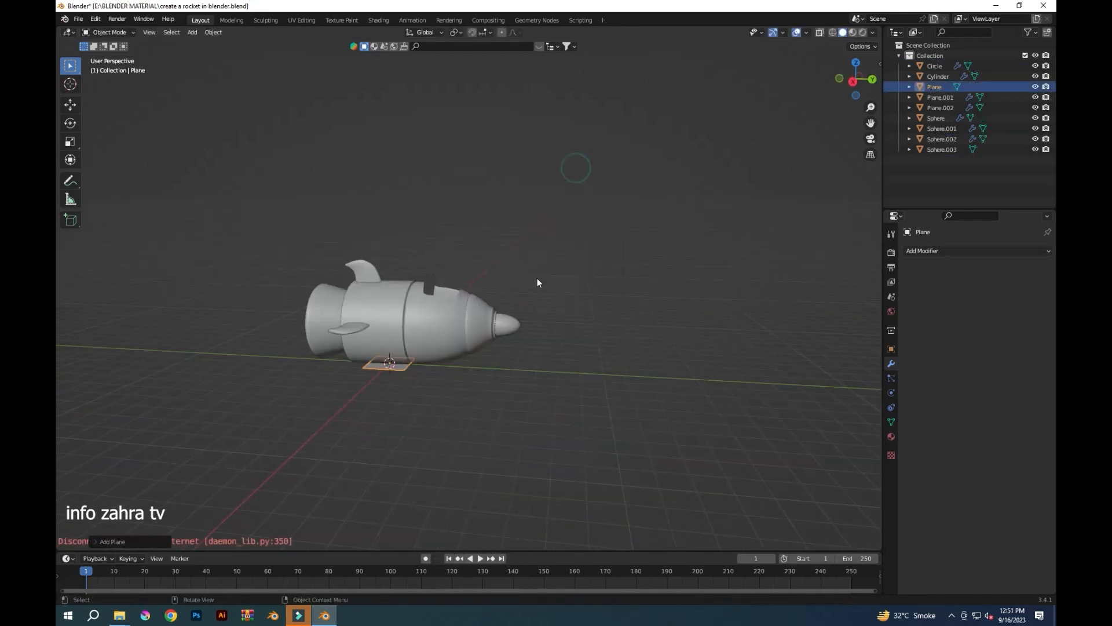
key("ctrl+KP_1")
key("g")
key("z")
left_click(501, 374)
key("g")
key("x")
left_click(462, 421)
Move the plane along Y beside the cockpit, scale it along Y, and reposition it
middle_click_drag(381, 428, 544, 477)
key("g")
key("x")
key("y")
left_click(603, 476)
key("ctrl+KP_1")
middle_click_drag(464, 457, 571, 499)
key("s")
key("y")
left_click(526, 441)
key("g")
left_click(516, 436)
Resize the plane and move it along X so that it juts out of the hull's side
middle_click_drag(511, 437, 592, 423)
key("s")
left_click(401, 442)
key("r")
right_click(384, 431)
key("g")
key("x")
left_click(386, 418)
Add a Solidify modifier with offset 0 and thickness 0.16 m to the plane, plus a Bevel modifier with amount 1.56 m and 3 segments
left_click(979, 250)
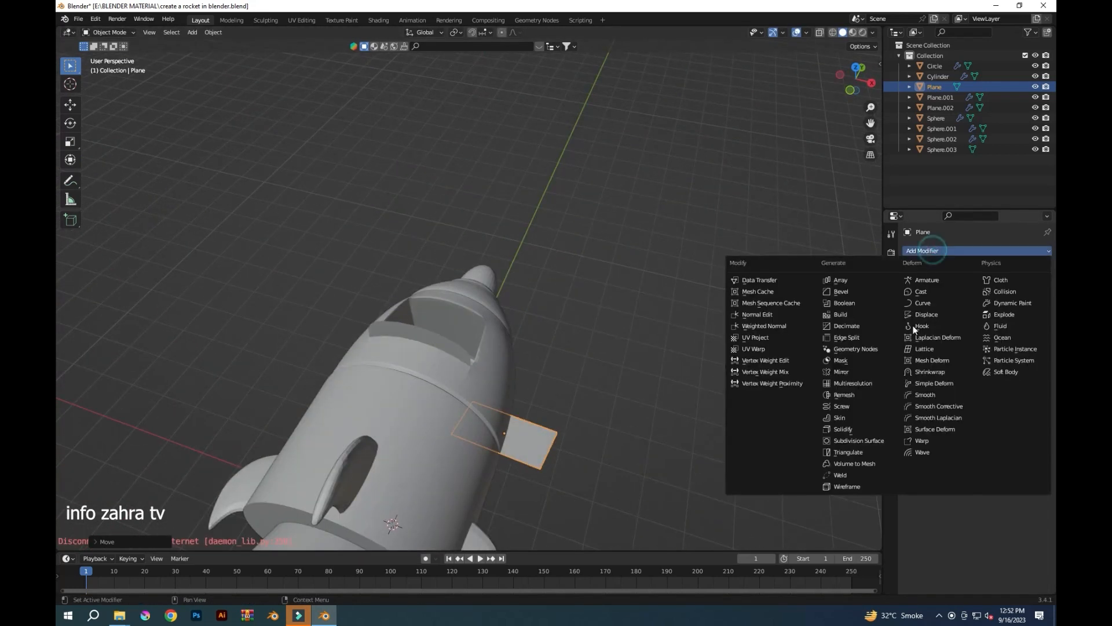
left_click(846, 425)
left_click(1004, 310)
type("0")
key("Return")
left_click_drag(1000, 296, 1022, 296)
left_click(980, 250)
left_click(851, 292)
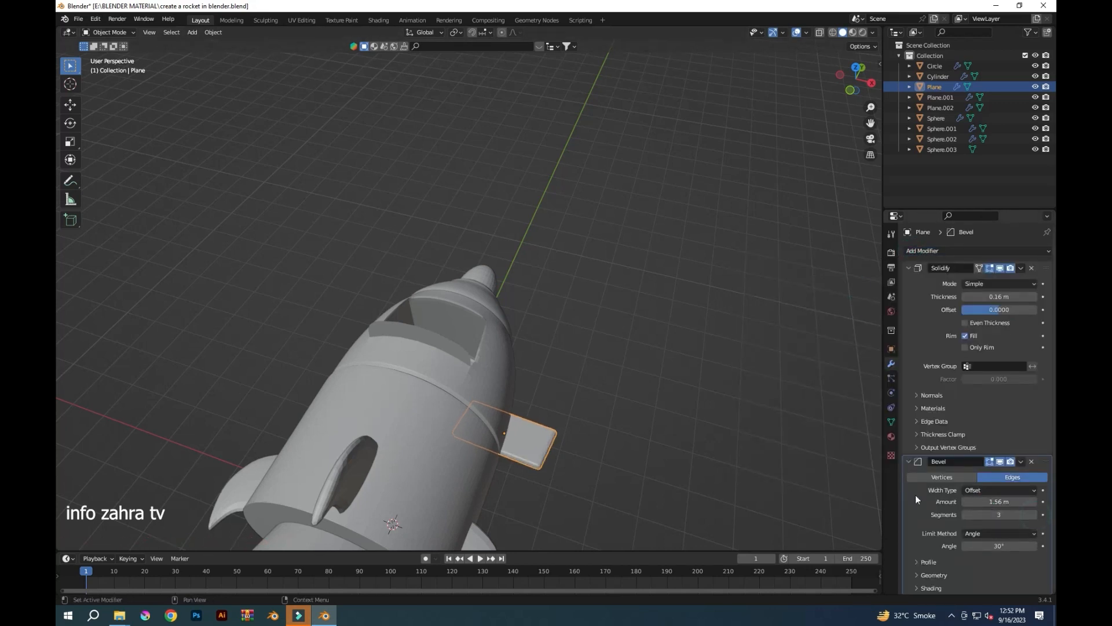
Resize the thickened side panel, move it along X against the hull, and check it in back view
middle_click_drag(719, 406, 544, 373)
middle_click_drag(359, 492, 373, 360)
key("r")
left_click(393, 481)
key("g")
key("x")
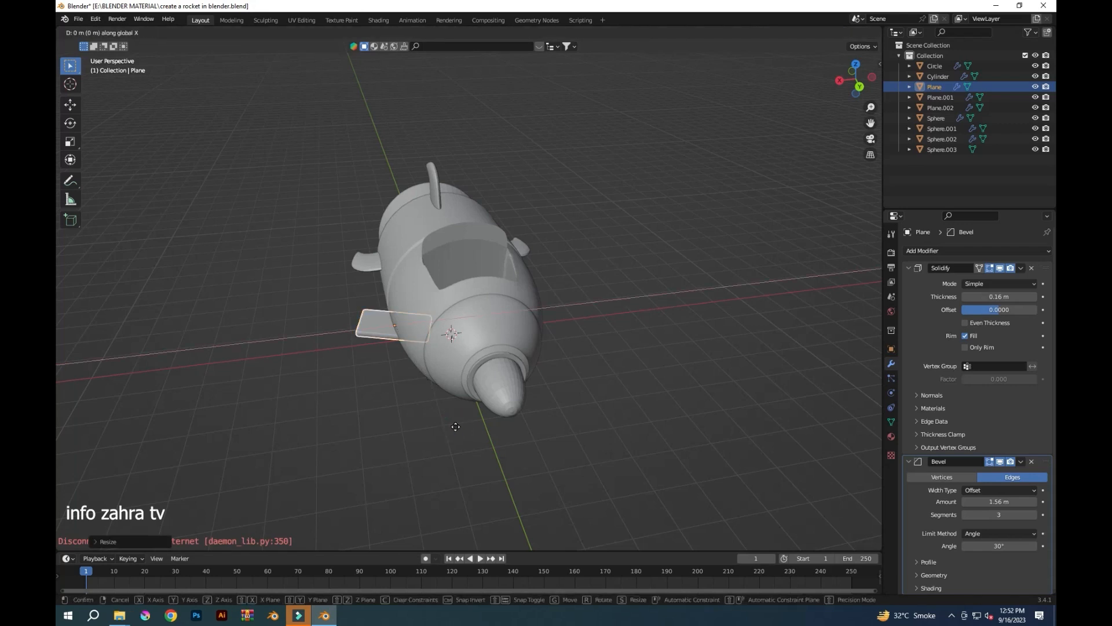
middle_click_drag(447, 428, 388, 348)
left_click(614, 469)
left_click(614, 470)
left_click(387, 346)
key("ctrl+KP_1")
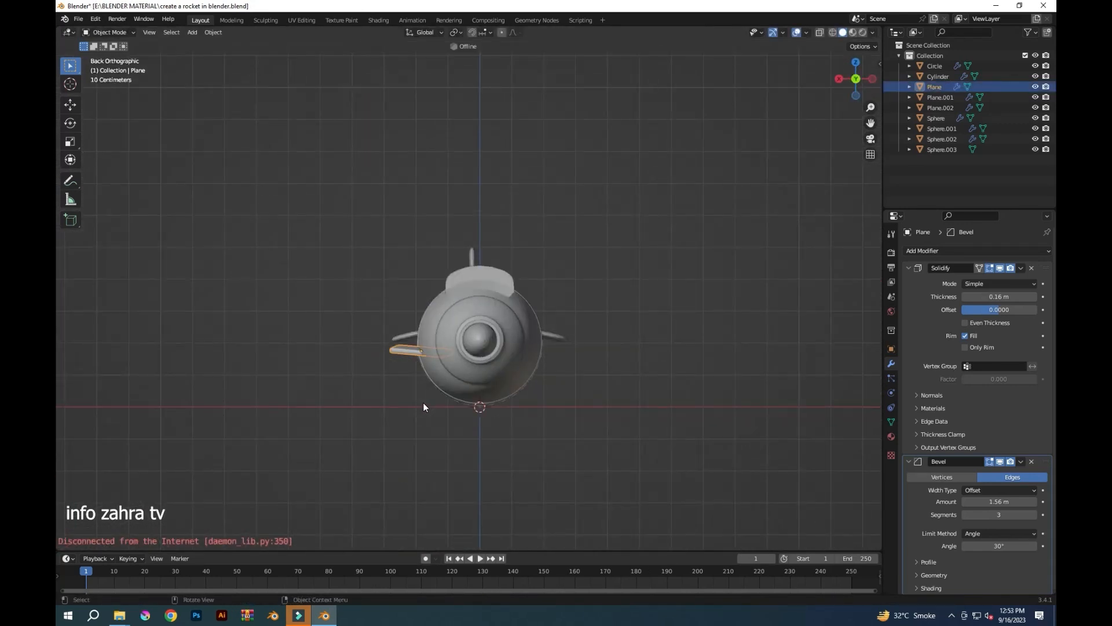
Add a Mirror modifier to the side panel, using the rocket's hull as the mirror object, and save the file
left_click(927, 250)
left_click(851, 367)
scroll(986, 480, "down", 1)
left_click(1032, 536)
left_click(530, 324)
middle_click_drag(530, 325, 517, 427)
key("ctrl+s")
Add a plane and move it along Y toward the rocket's nose
key("shift+a")
left_click(636, 168)
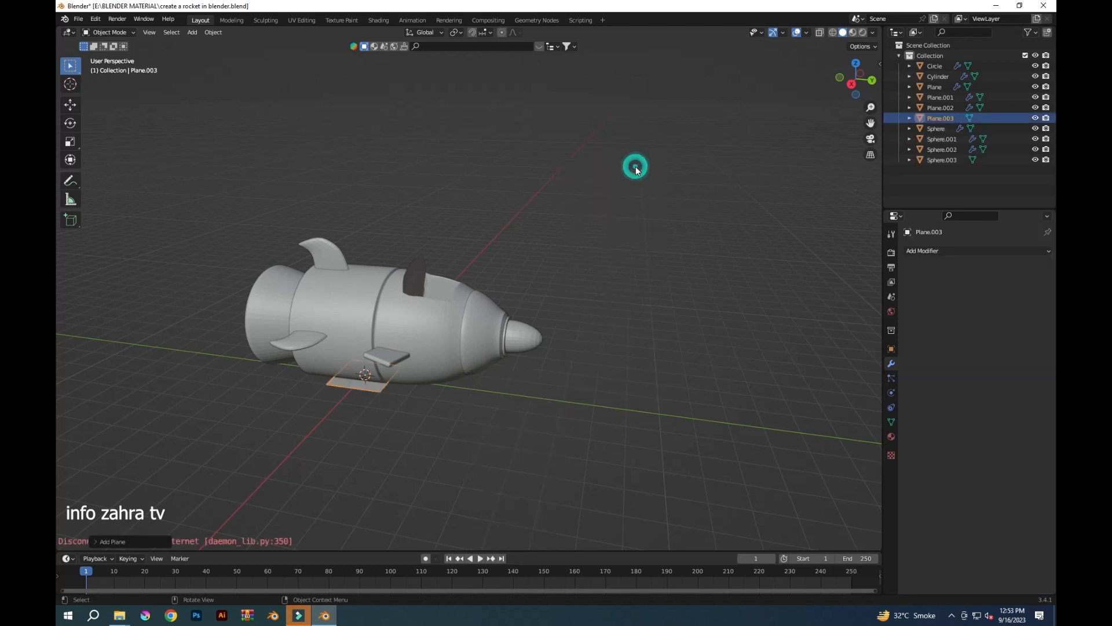
key("g")
key("y")
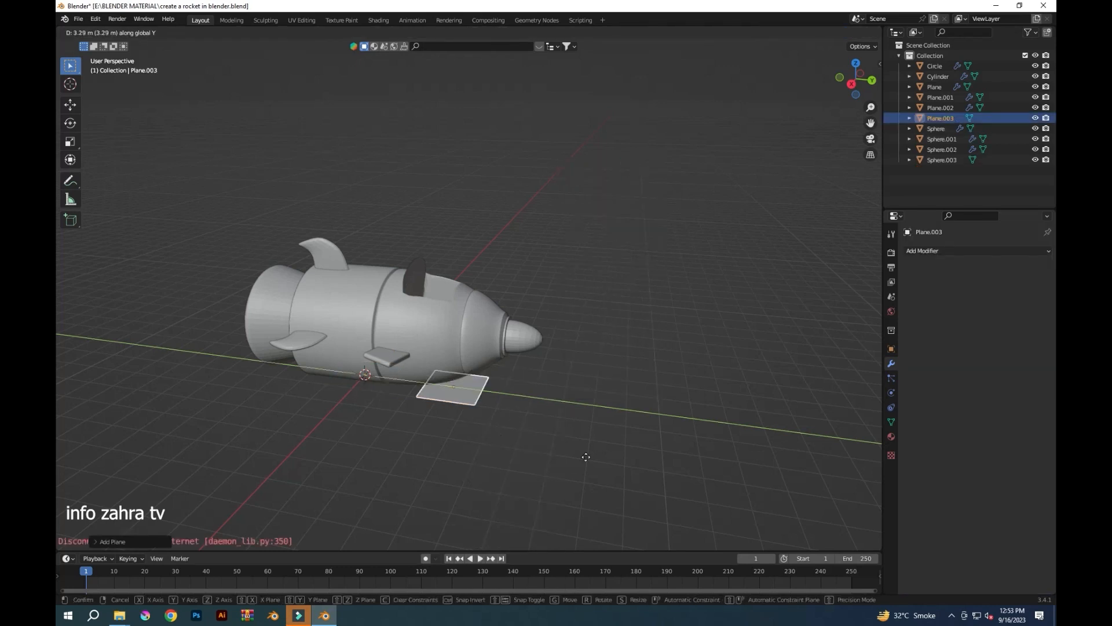
left_click(635, 450)
Scale the plane along Y to about 0.27, making it a narrow strip
middle_click_drag(635, 450, 544, 415)
middle_click_drag(442, 480, 591, 484)
key("s")
key("y")
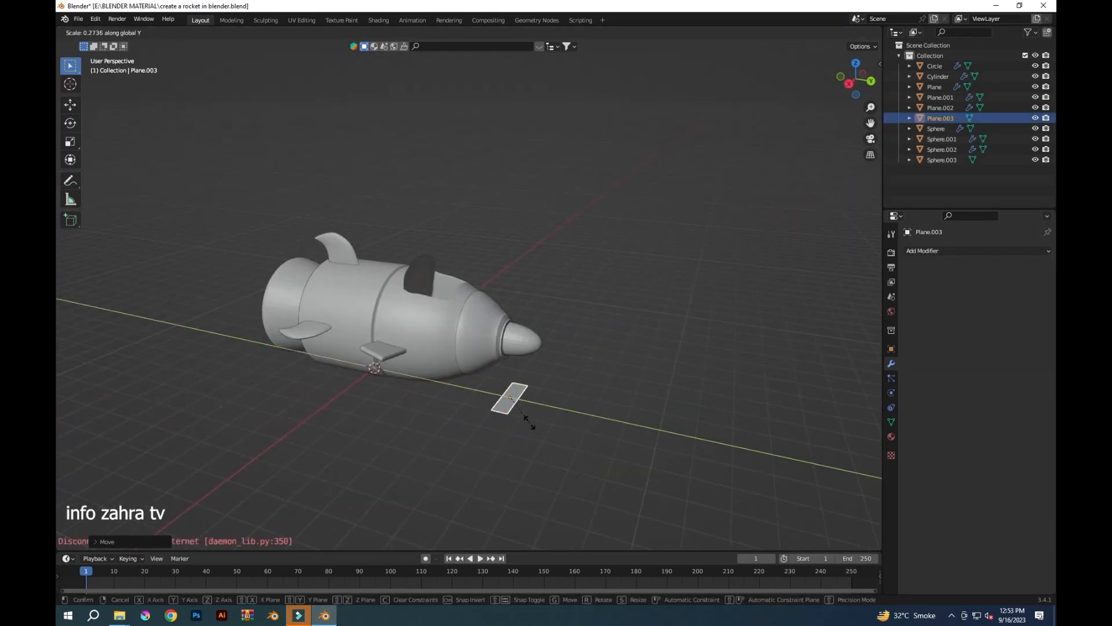
left_click(527, 418)
In back view, raise the strip along Z to the height of the nose tip
key("ctrl+KP_1")
key("g")
key("z")
left_click(604, 360)
Try to rotate the strip about the Z and Y axes at the nose tip
middle_click_drag(496, 467, 588, 474)
mouse_move(537, 441)
middle_mouse_down()
mouse_move(528, 448)
mouse_move(552, 455)
middle_mouse_up()
key("r")
key("z")
right_click(579, 449)
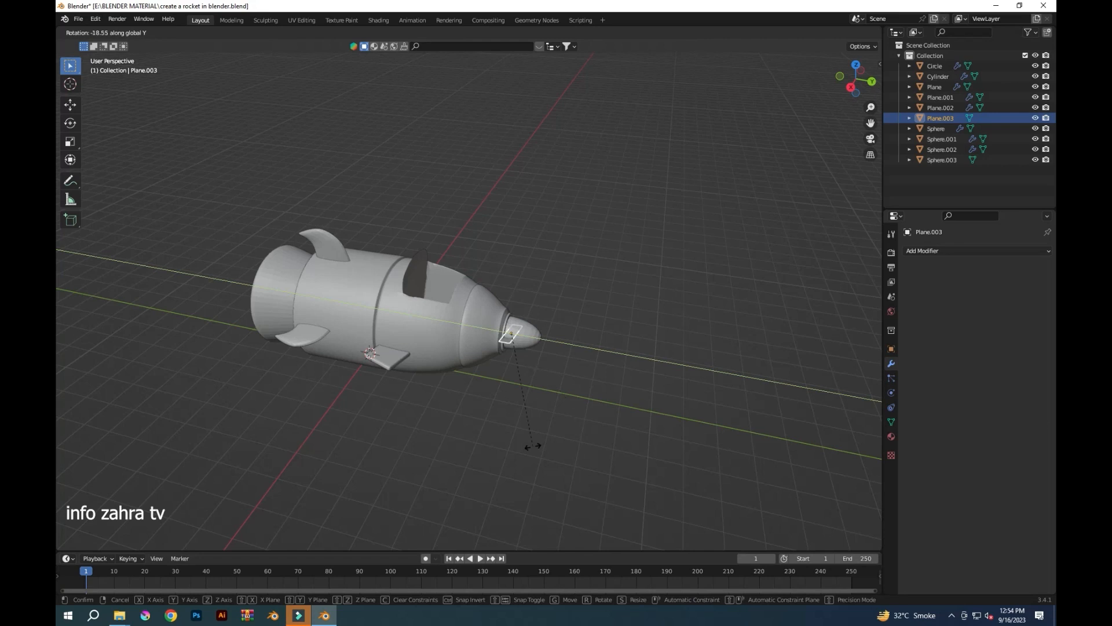
key("r")
key("z")
key("Escape")
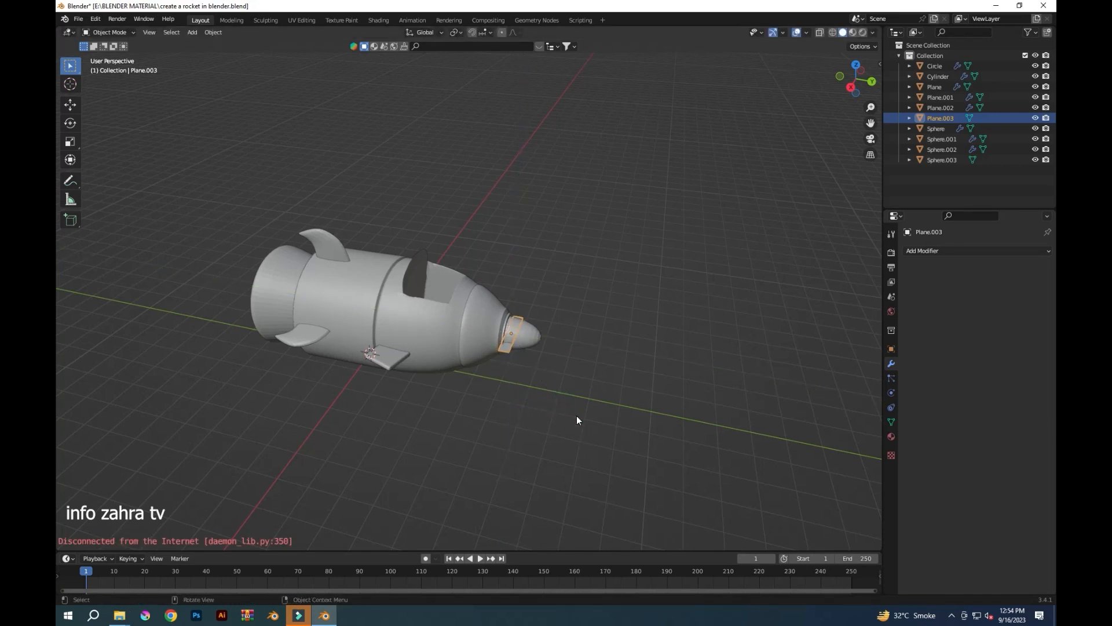
Rotate the strip so that it stands upright and crosswise at the nose ring
middle_click_drag(566, 410, 461, 520)
key("r")
key("z")
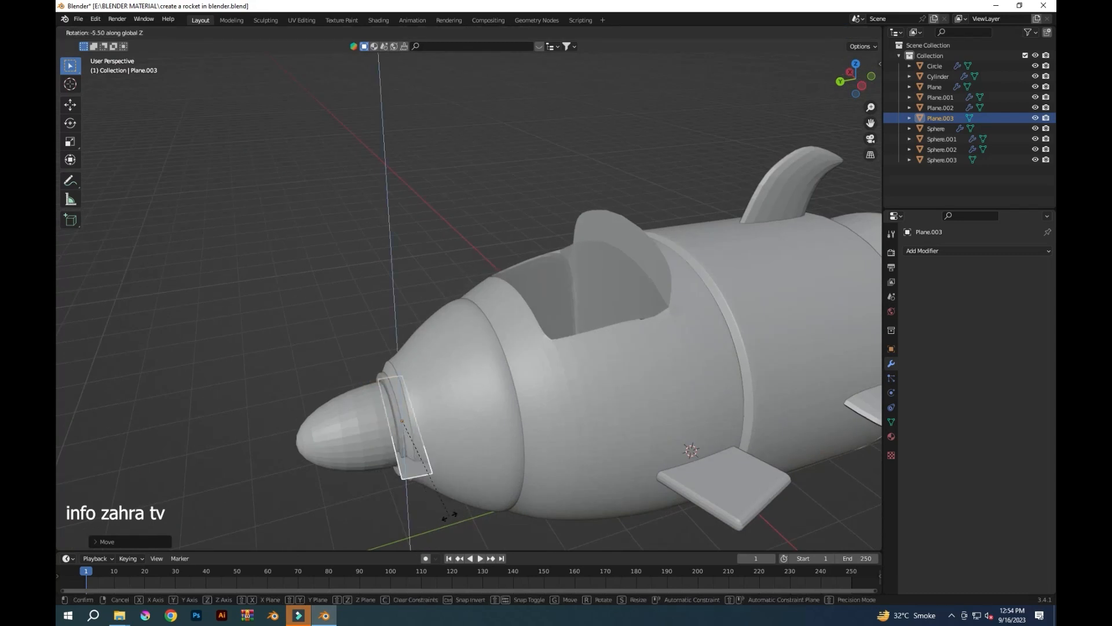
left_click(539, 484)
In right view, reposition the strip along Y so that it sits against the nose ring
key("KP_3")
key("g")
left_click(529, 504)
key("g")
key("y")
left_click(550, 504)
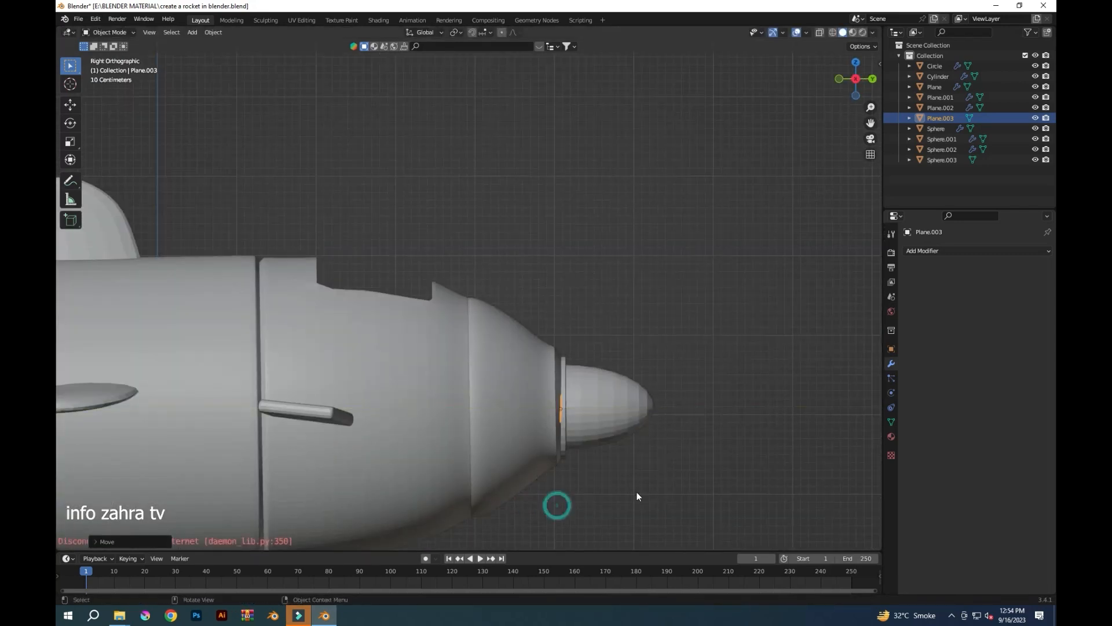
In back view, enlarge the strip so that both ends stick out past the nose ring as propeller blades
middle_click_drag(637, 492, 474, 492)
key("ctrl+KP_1")
key("s")
left_click(589, 509)
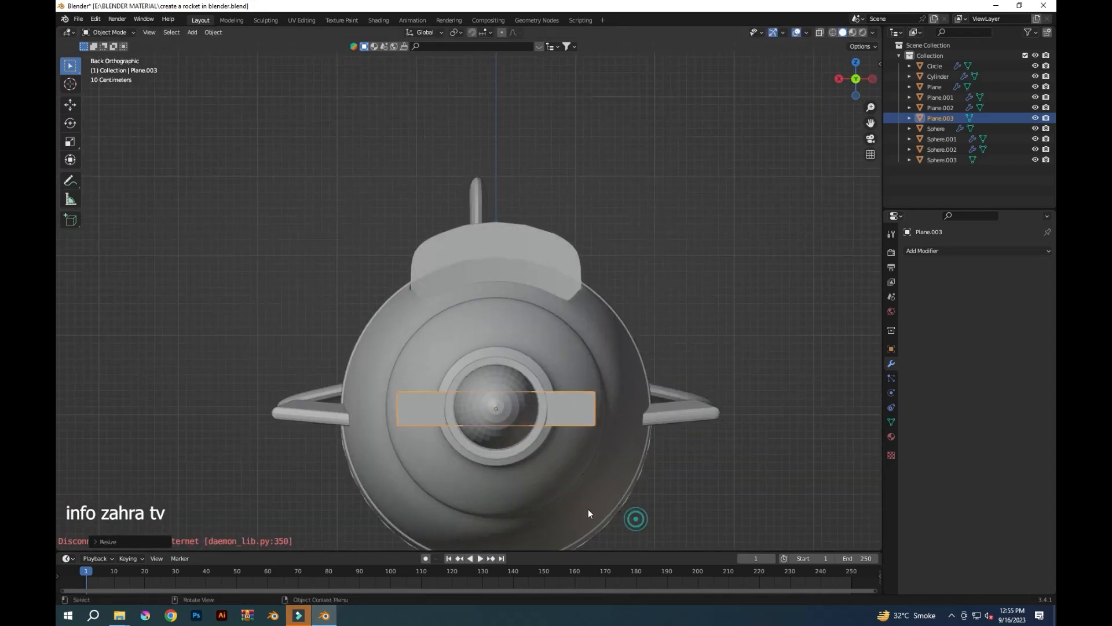
Duplicate the blade strip and rotate the copy about Y until it crosses the original at a right angle
middle_click_drag(588, 508, 461, 511)
key("shift+d")
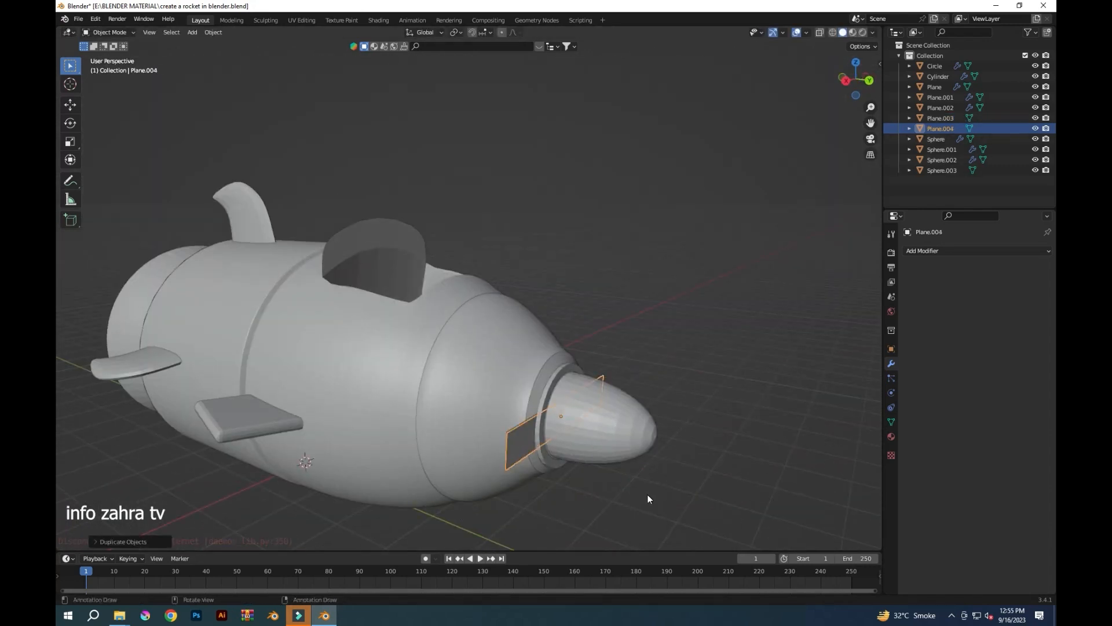
key("r")
key("z")
key("y")
left_click(392, 488)
key("ctrl+KP_1")
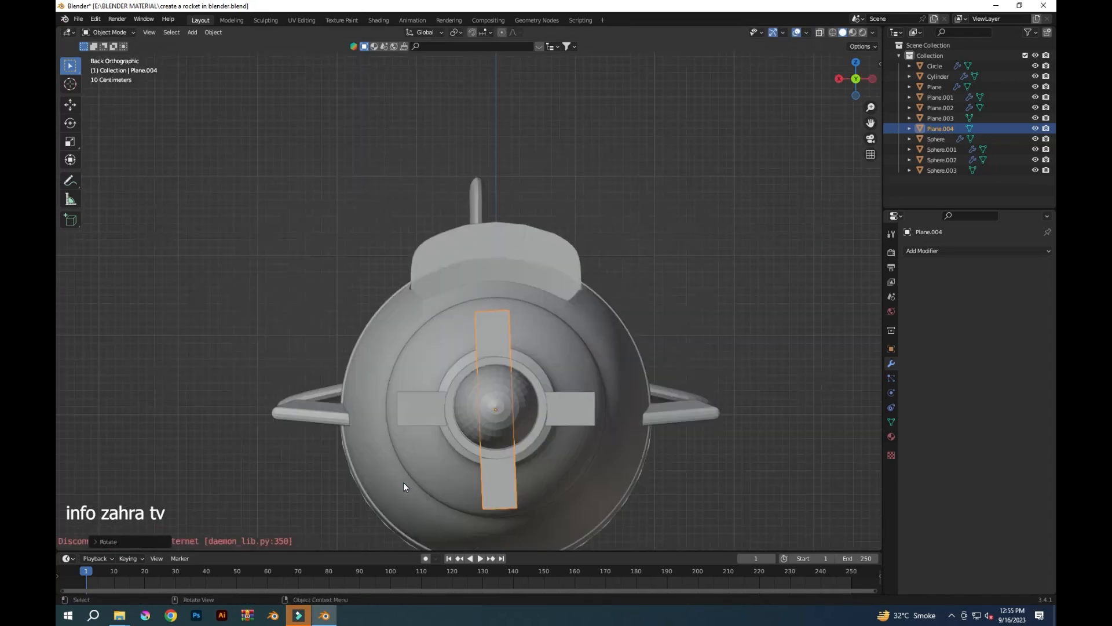
key("r")
left_click(557, 516)
Enter Edit Mode on the vertical blade strip in back view and select its upper end
middle_click_drag(558, 517, 429, 510)
left_click(117, 32)
left_click(107, 58)
key("ctrl+KP_1")
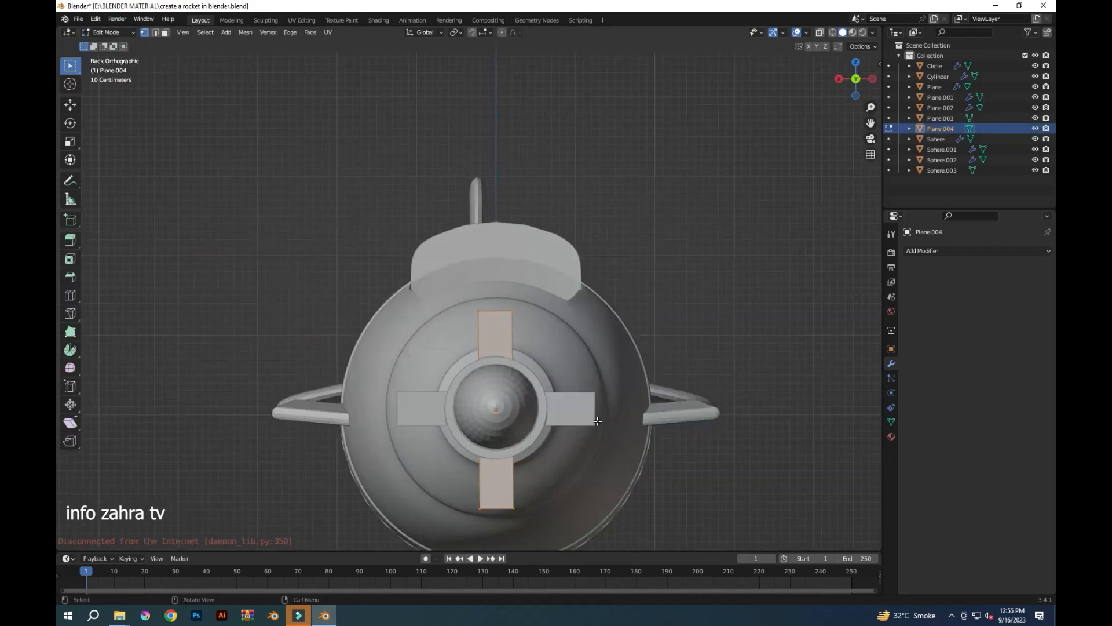
key("a")
Try to scale both ends of the vertical blade strip down to thin tips, and undo the changes
key("s")
left_click(522, 326)
left_click_drag(469, 498, 568, 523)
key("s")
left_click(530, 513)
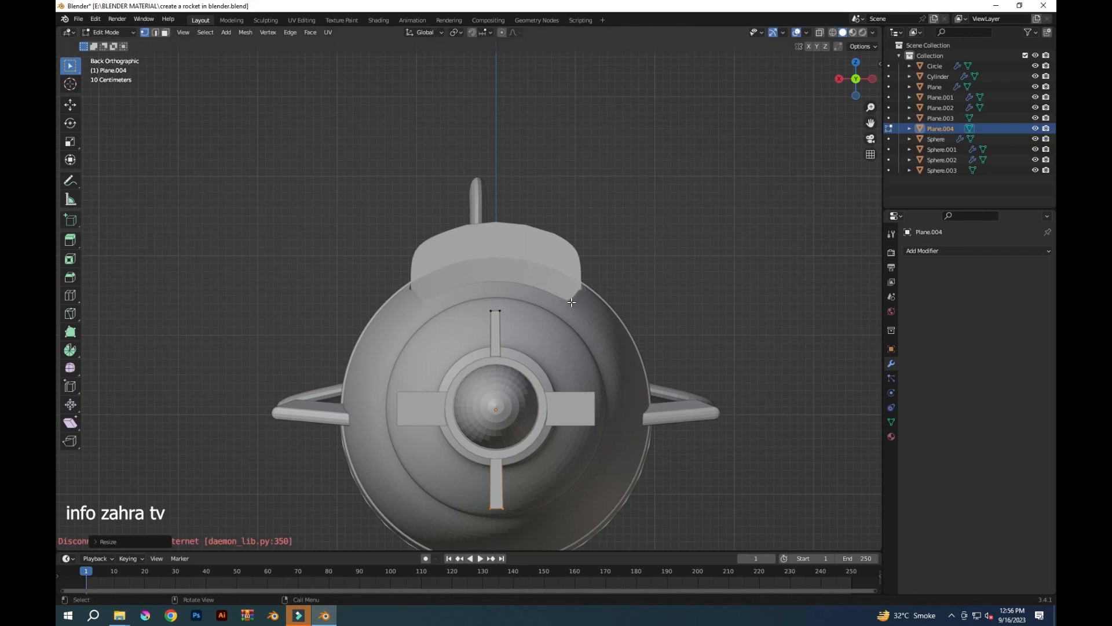
key("ctrl+z")
key("ctrl+z")
key("ctrl+z")
Scale the upper and lower ends of the vertical blade strip to make them moderately narrower
key("s")
left_click(551, 338)
left_click_drag(467, 497, 550, 526)
key("s")
left_click(554, 520)
Edit the horizontal blade strip, narrow both of its ends to match the vertical one, and save the file
left_click(111, 32)
left_click(116, 44)
left_click(576, 415)
left_click(118, 33)
left_click(125, 56)
left_click_drag(581, 381, 614, 470)
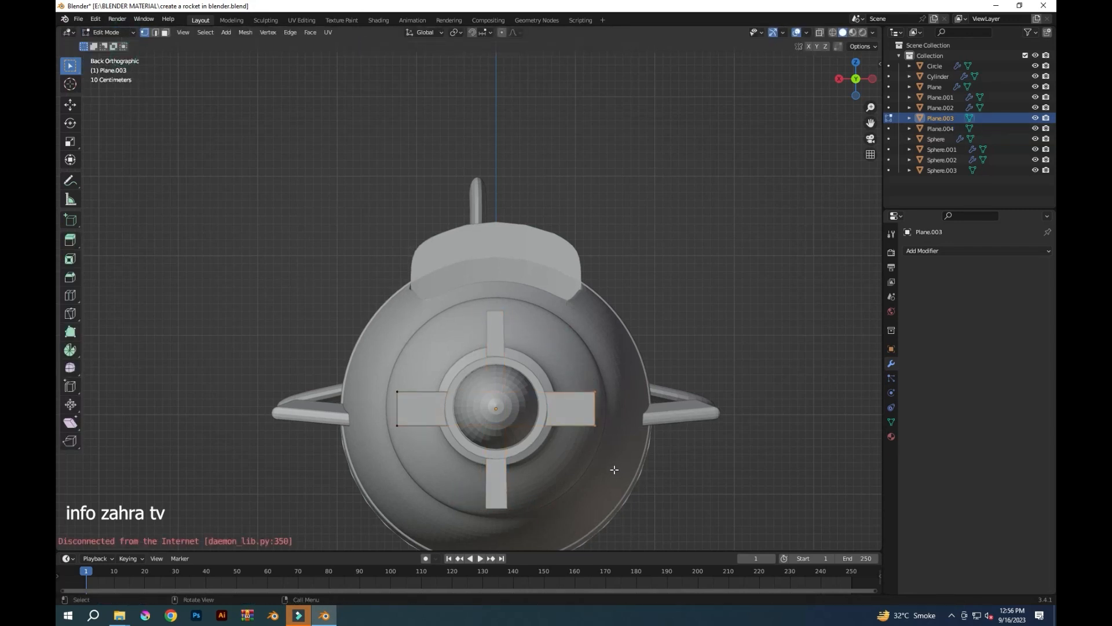
key("s")
left_click_drag(407, 428, 410, 440)
key("s")
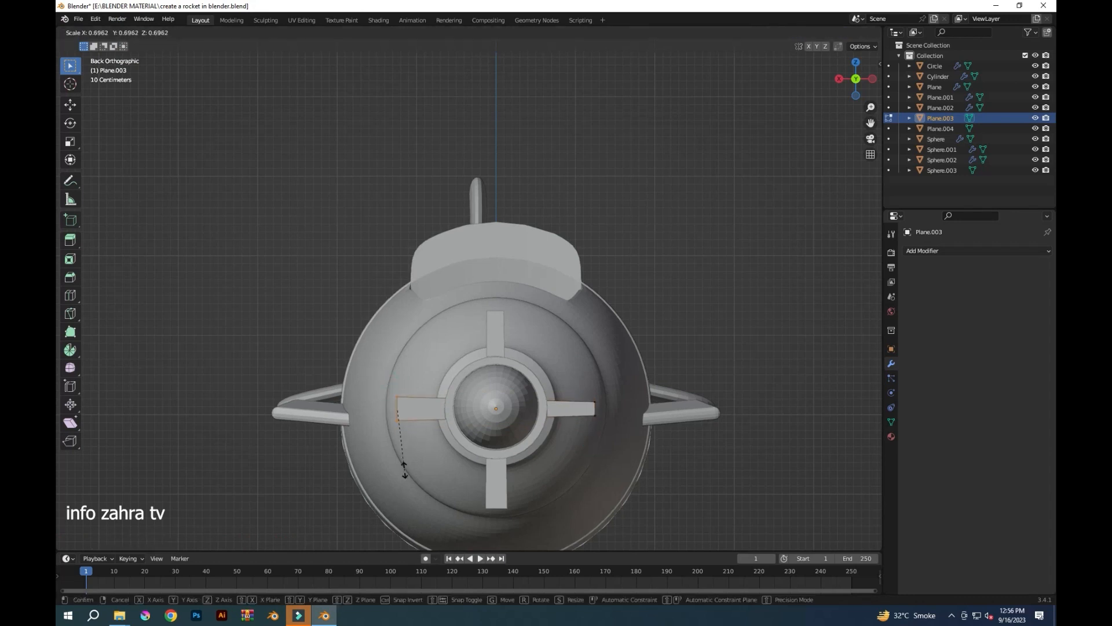
left_click(403, 449)
key("ctrl+s")
key("Tab")
Resize the cylinder at the rocket's rear, check it from several sides, and save the file
middle_click_drag(249, 150, 443, 447)
left_click(272, 376)
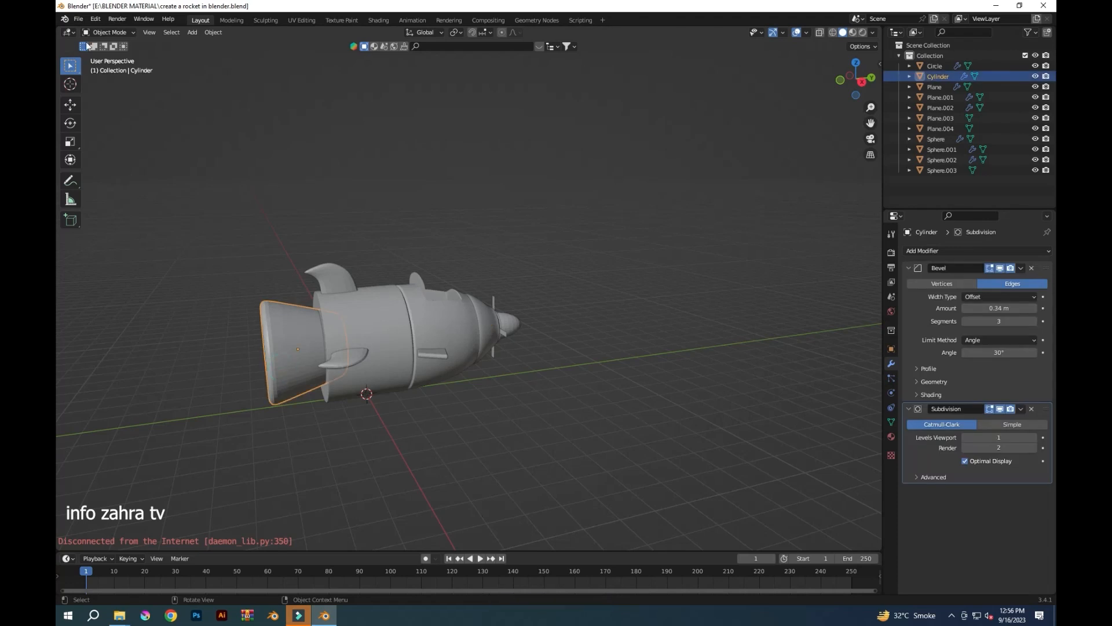
key("s")
left_click(219, 428)
middle_click_drag(246, 443, 602, 476)
left_click(678, 462)
middle_click_drag(676, 461, 591, 446)
left_click(595, 434)
left_click(692, 454)
middle_click_drag(731, 441, 504, 384)
key("ctrl+s")
middle_click_drag(730, 427, 775, 422)
Select the rocket's tail fins, scale them up together, and save the file
left_click(337, 283)
middle_click_drag(336, 282, 421, 452)
left_click(561, 408)
left_click(502, 352, "shift")
key("s")
left_click(676, 445)
middle_click_drag(676, 445, 396, 466)
left_click(491, 449)
key("ctrl+s")
middle_click_drag(660, 417, 578, 370)
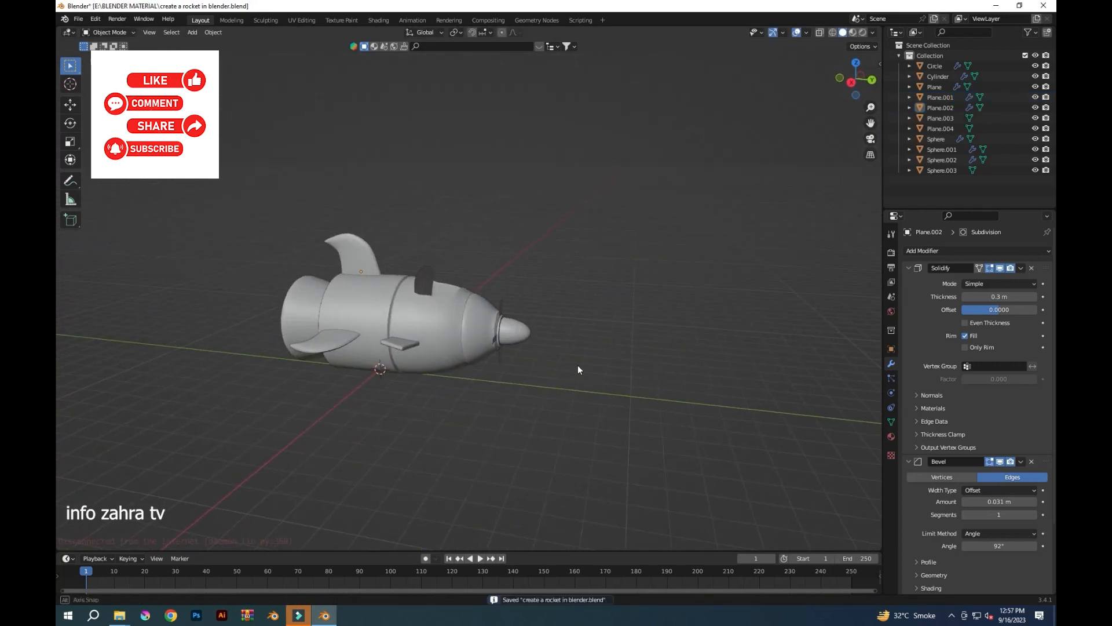